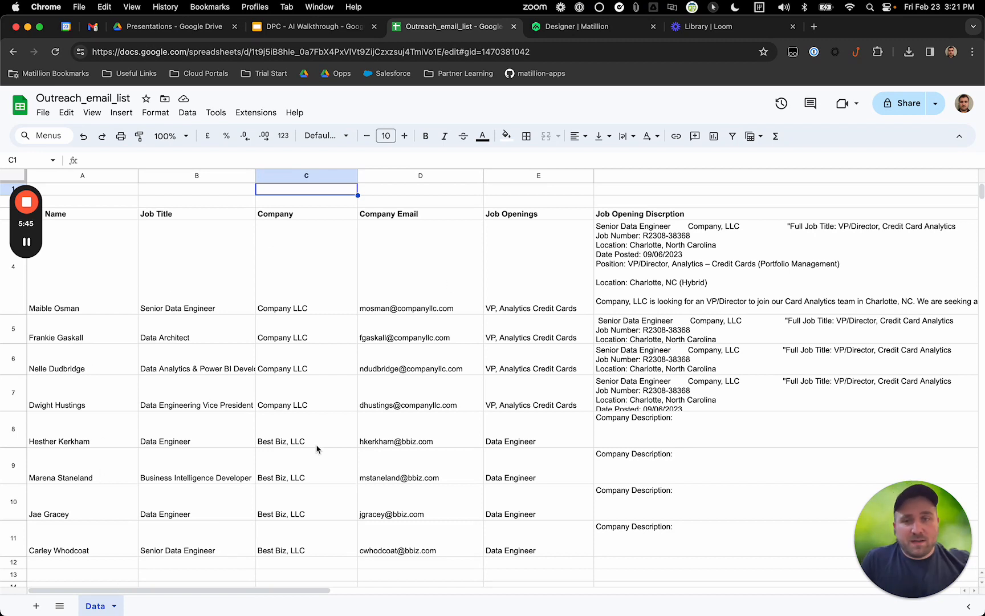
pyautogui.hotkey('ctrl', 'alt', 'c')
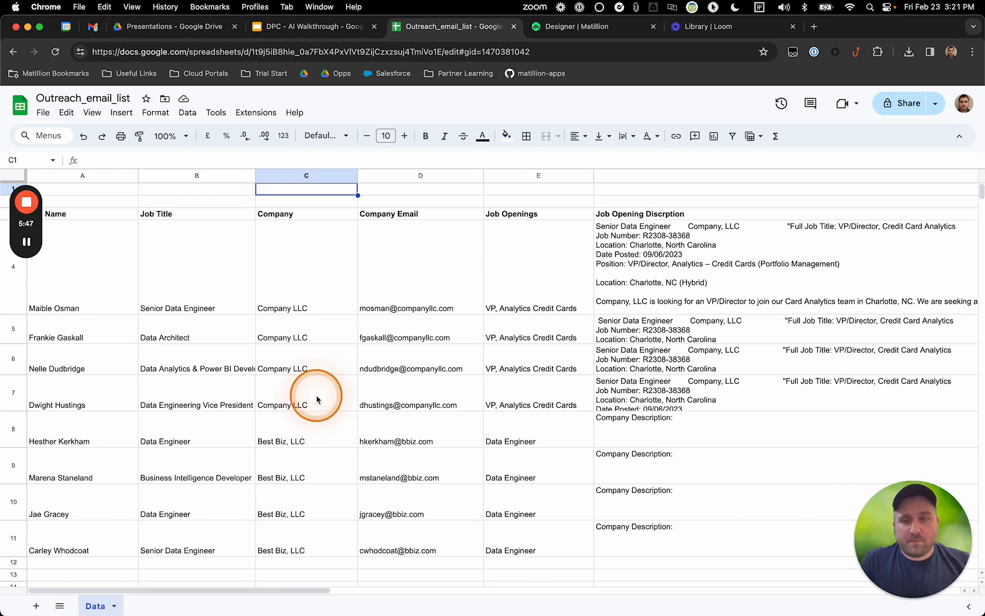
pyautogui.hotkey('ctrl', 'alt', 'm')
pyautogui.hotkey('ctrl', 'alt', 'm')
pyautogui.hotkey('ctrl', 'alt', 'm')
pyautogui.hotkey('ctrl', 'alt', 'm')
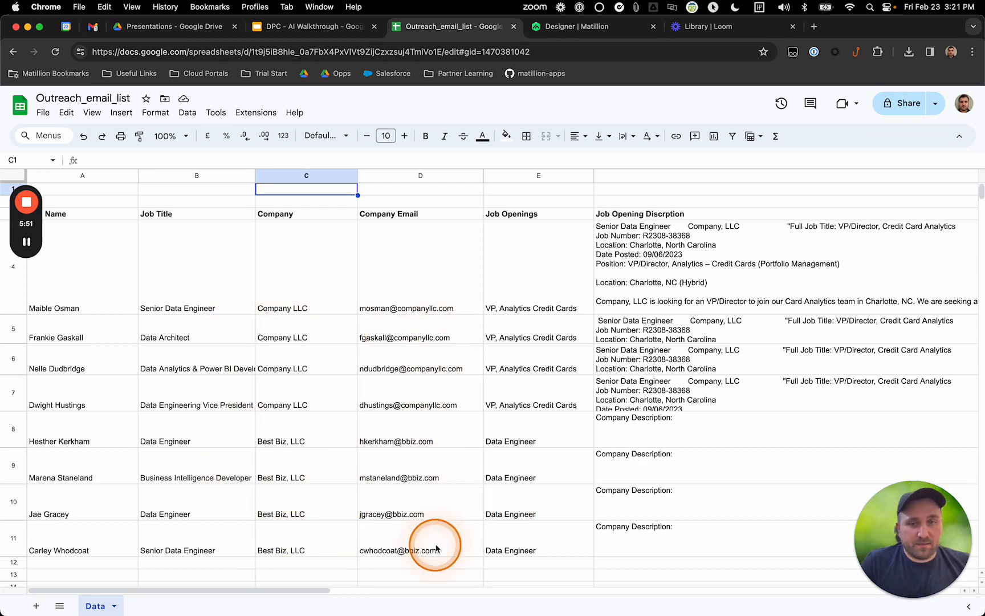
pyautogui.moveTo(434, 544)
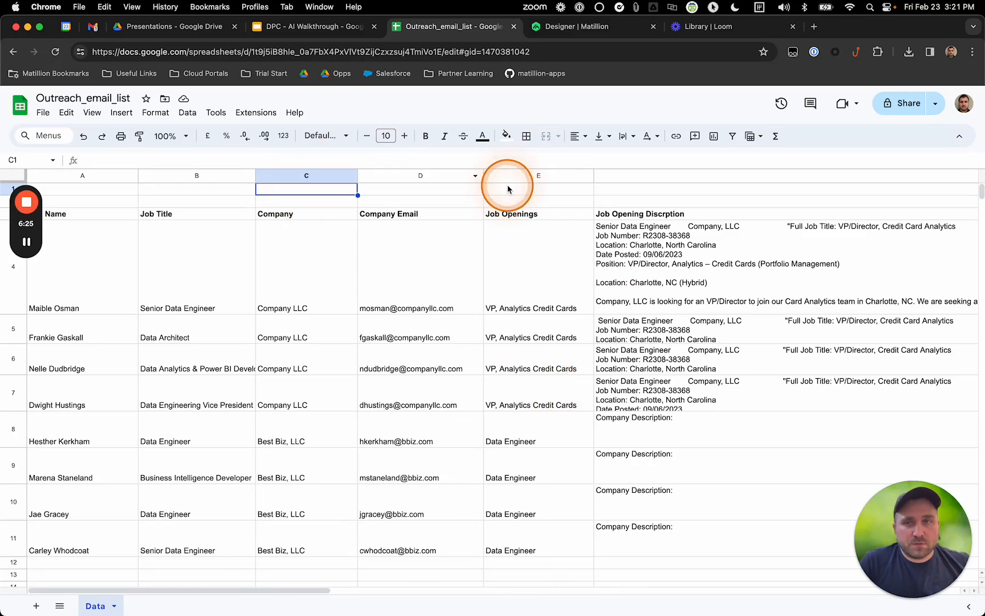
# Step: Switch to the Matillion Designer and review the Google Sheets Query and OpenAI Prompt components in the targeted_emails pipeline
pyautogui.click(593, 33)
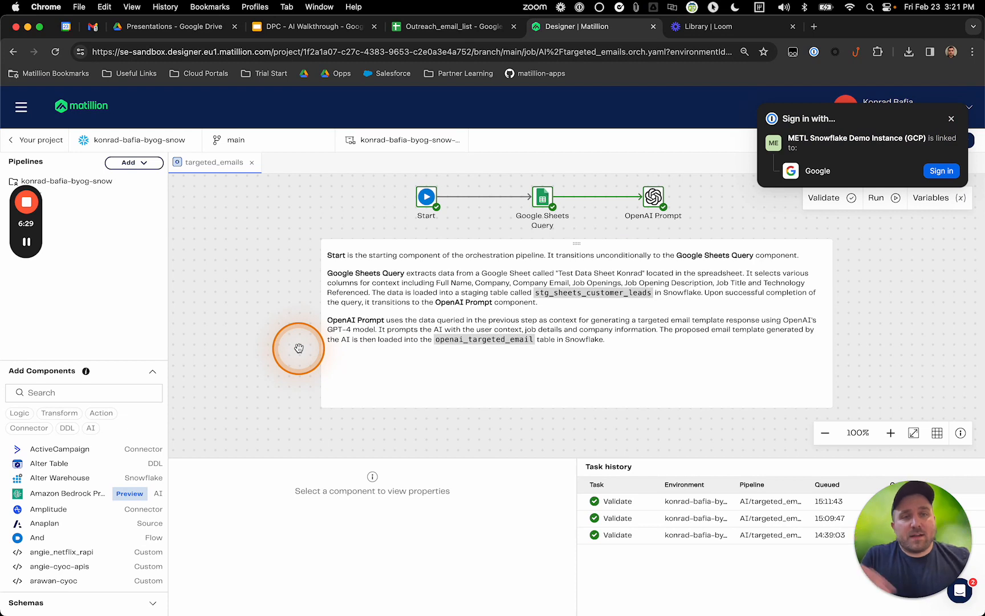
pyautogui.click(951, 119)
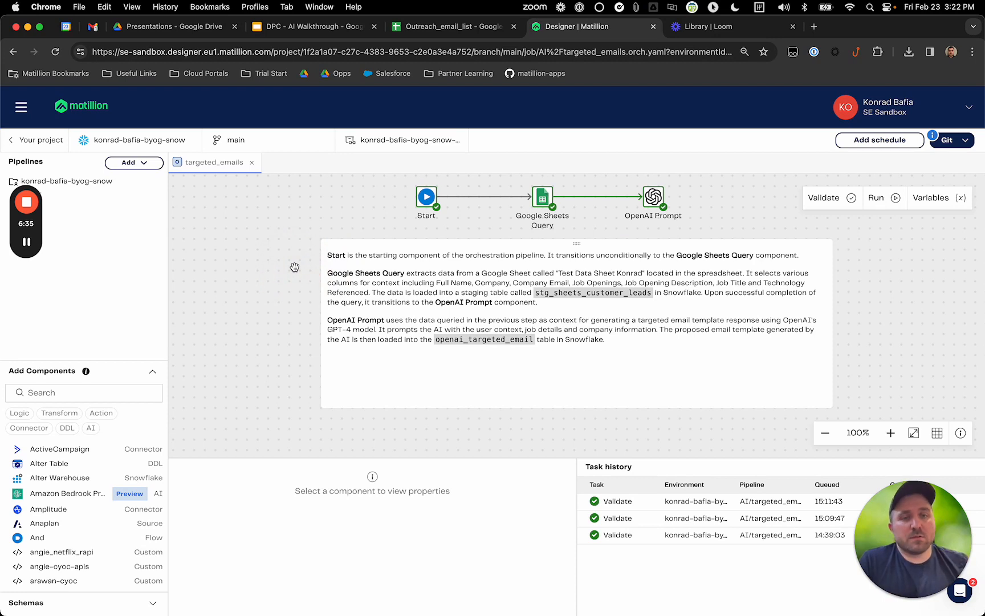
pyautogui.moveTo(337, 231); pyautogui.dragTo(325, 260)
pyautogui.click(528, 222)
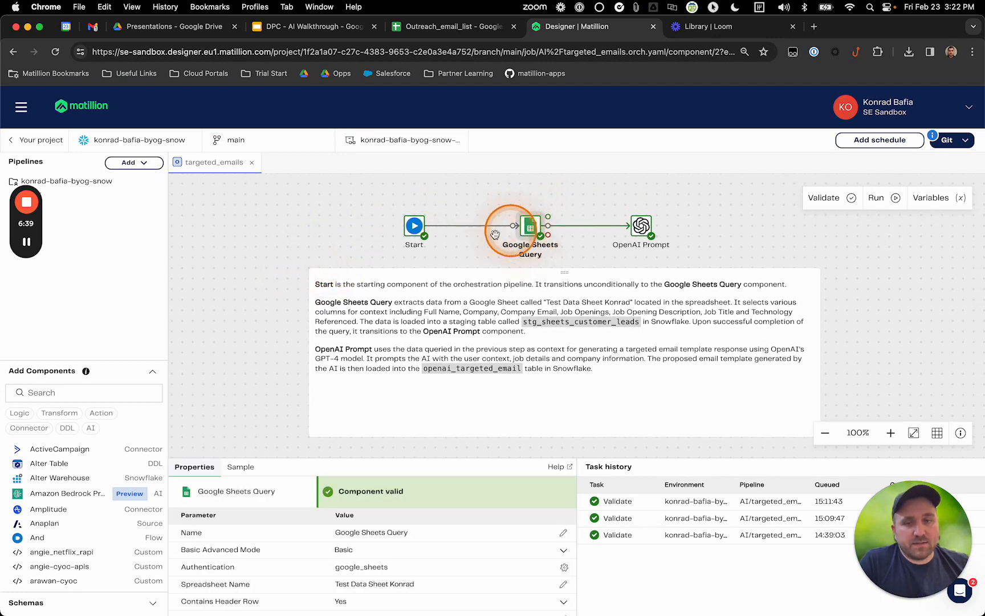
pyautogui.click(496, 278)
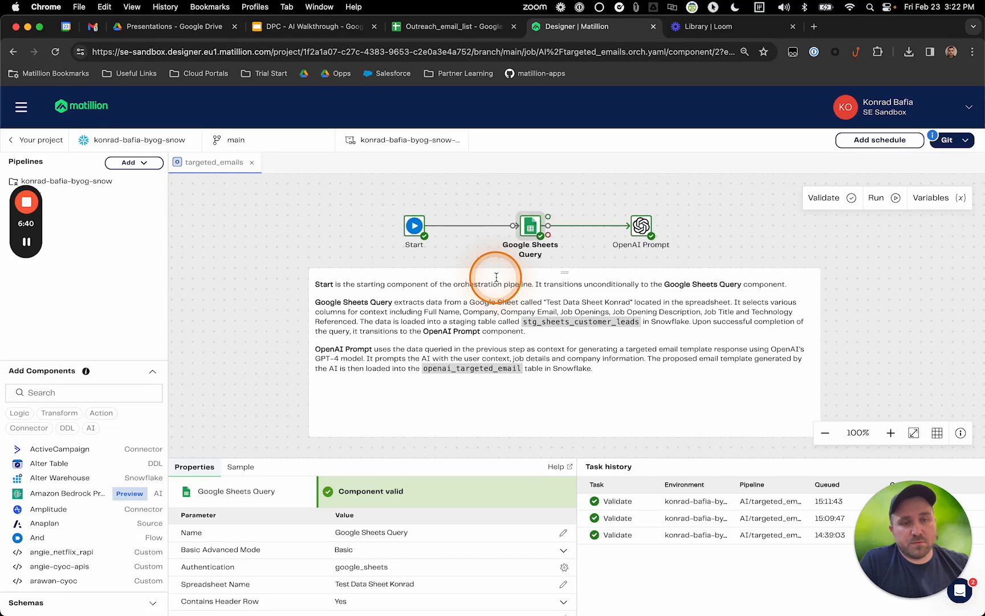
pyautogui.click(641, 226)
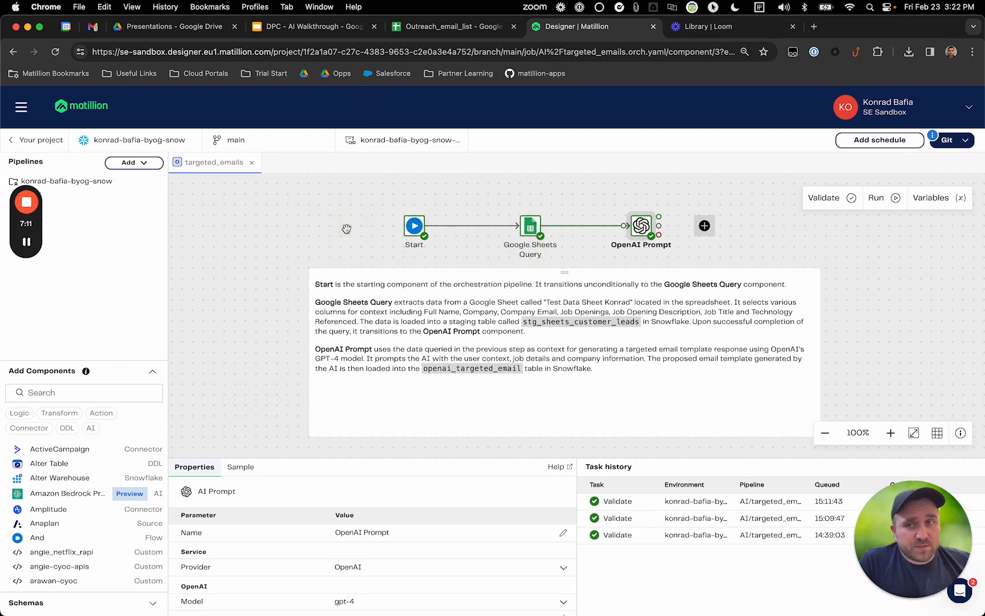
# Step: Create a new orchestration pipeline named genai_example_emails
pyautogui.moveTo(26, 223); pyautogui.dragTo(27, 353)
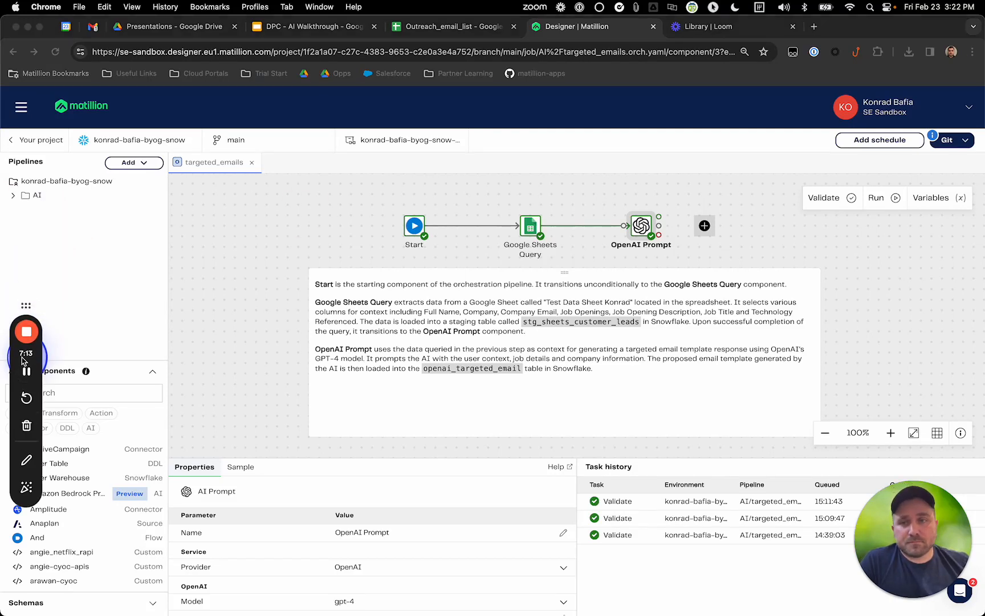
pyautogui.click(142, 166)
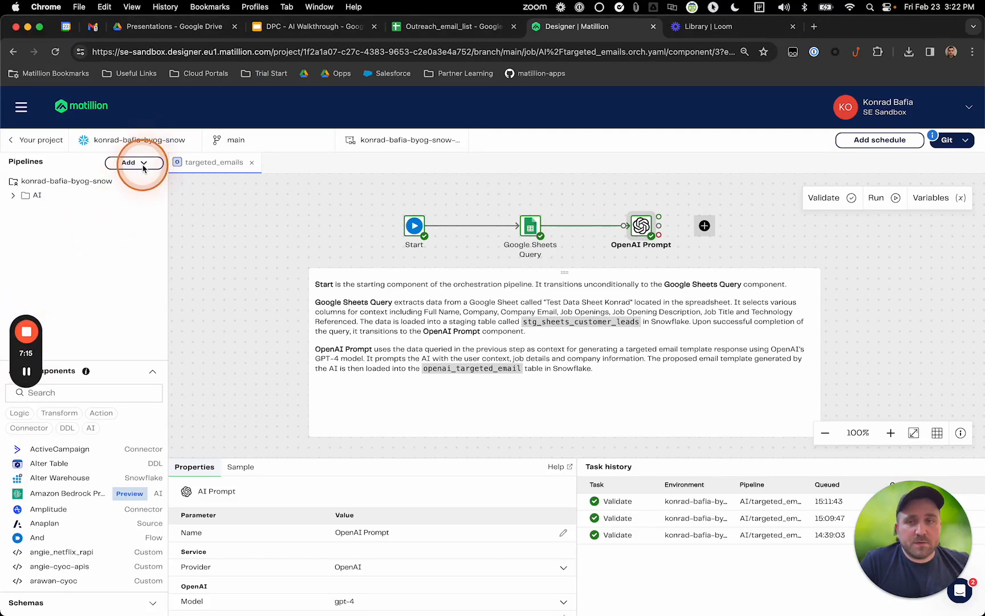
pyautogui.click(148, 184)
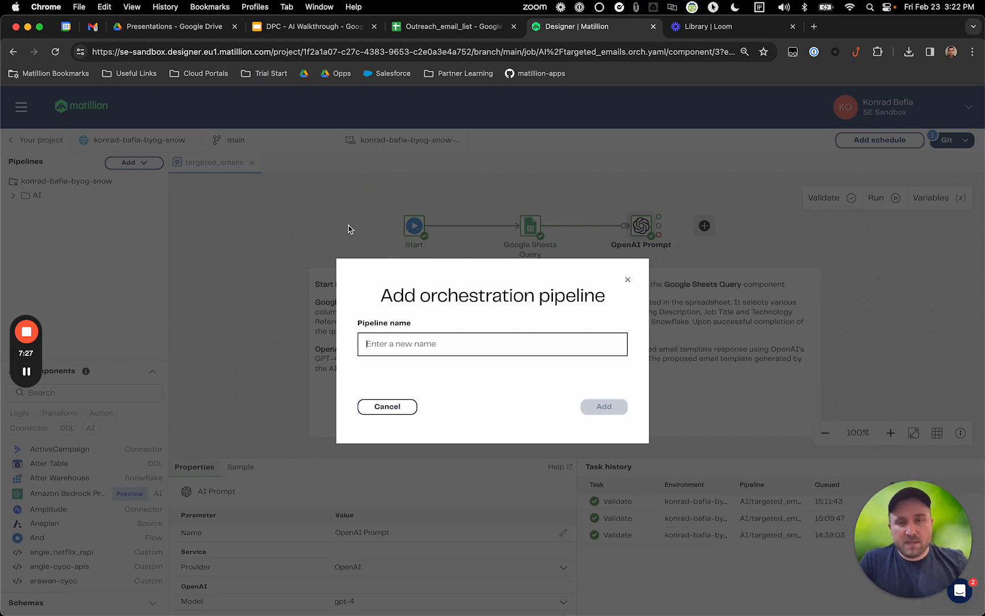
pyautogui.write('genai_example_emails')
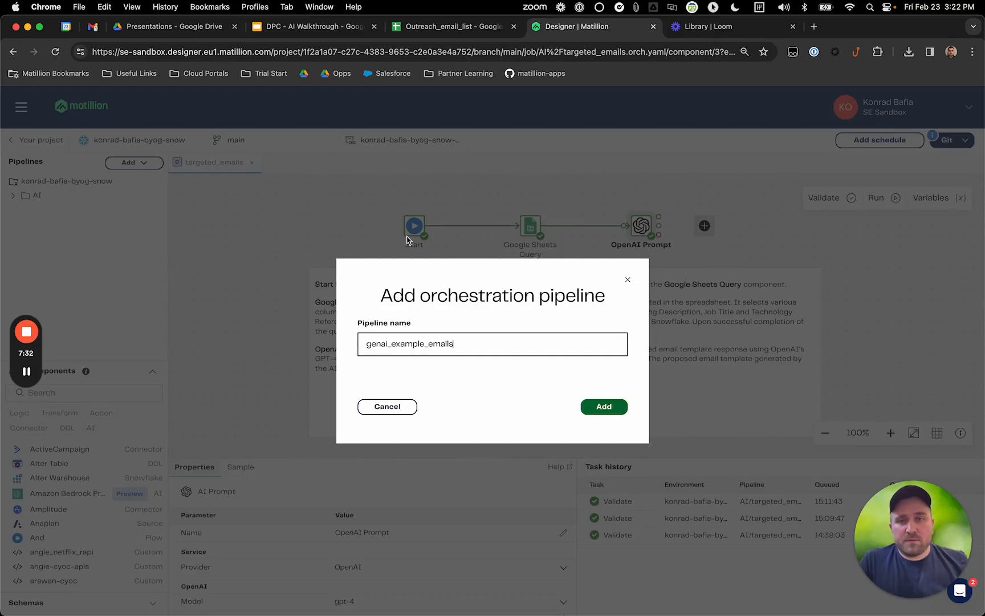
pyautogui.click(604, 406)
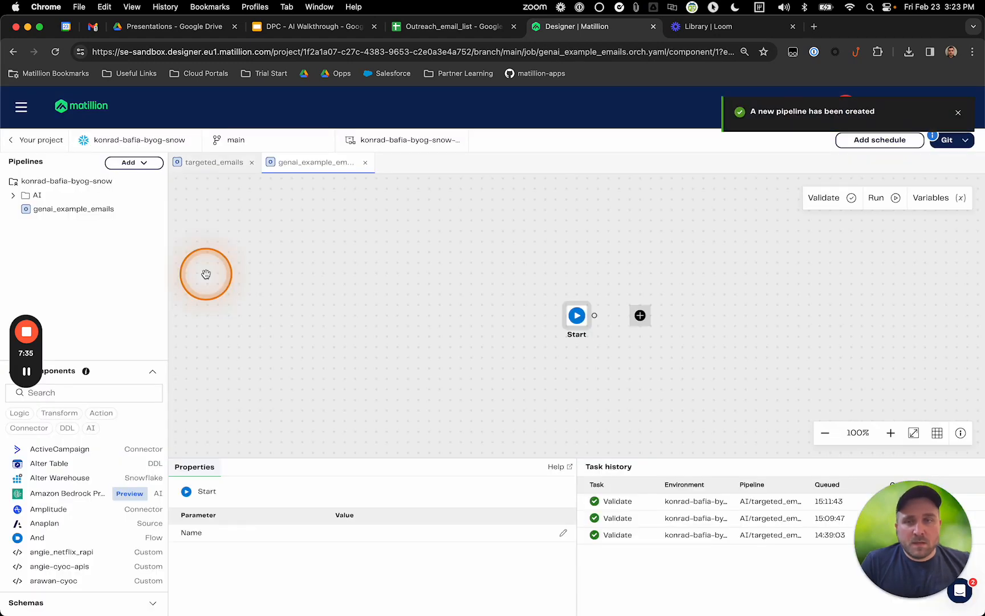
# Step: Add a Google Sheets Query component connected after the Start component in the genai_example_emails pipeline
pyautogui.moveTo(287, 347); pyautogui.dragTo(285, 347)
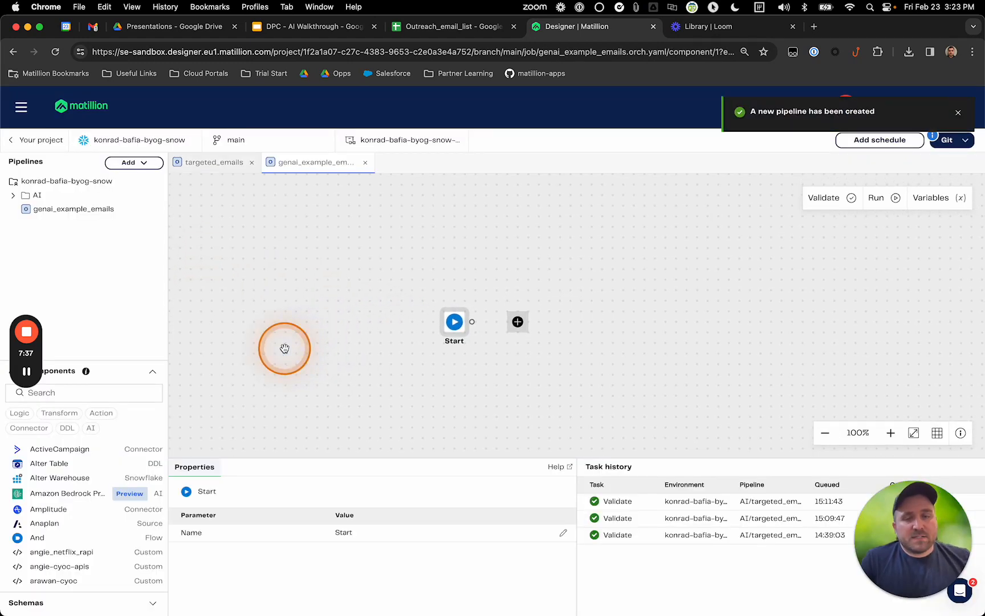
pyautogui.moveTo(381, 374); pyautogui.dragTo(313, 359)
pyautogui.click(447, 309)
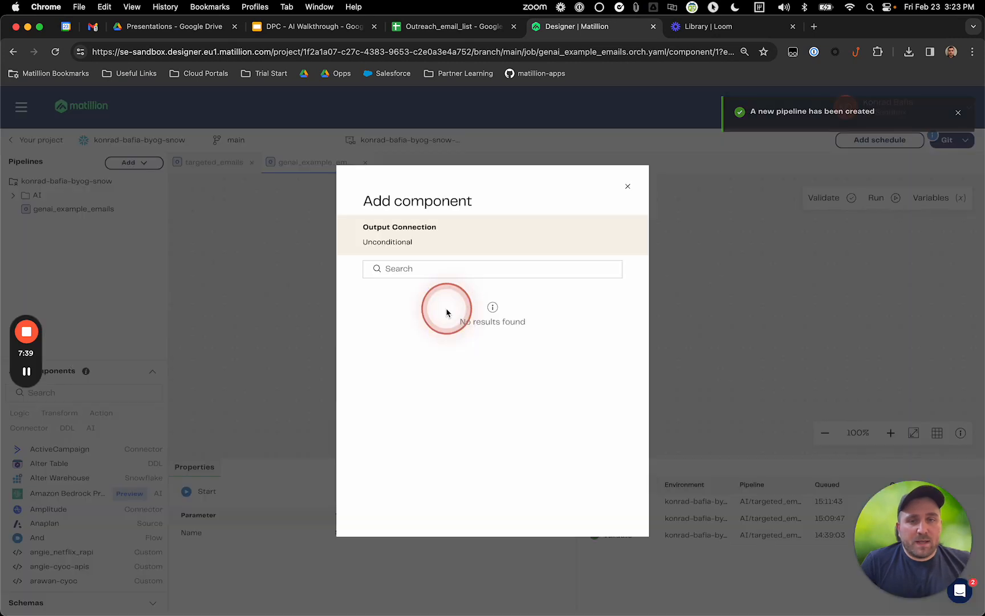
pyautogui.click(509, 268)
pyautogui.write('shee')
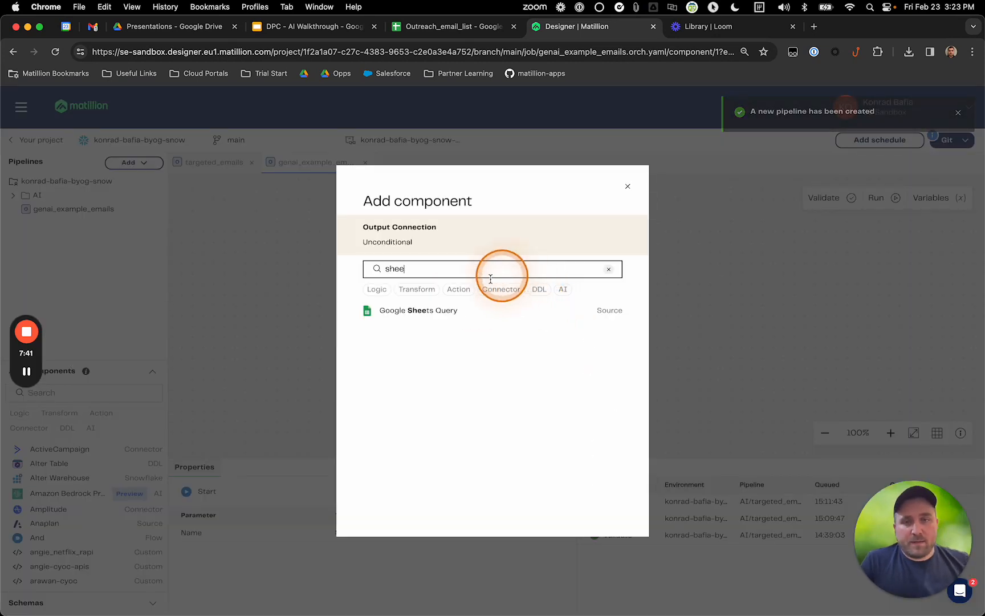
pyautogui.click(448, 311)
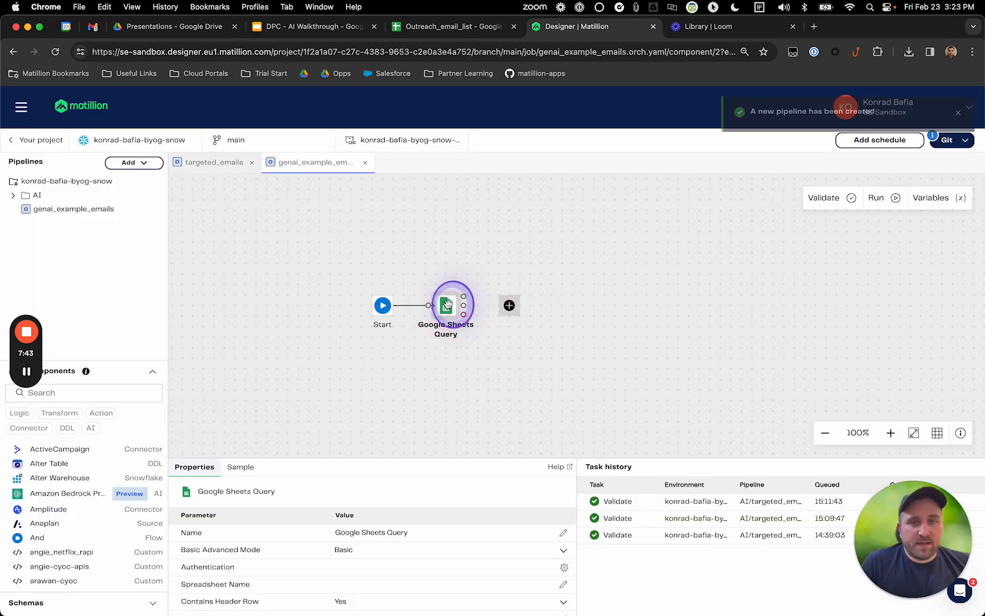
pyautogui.moveTo(528, 374); pyautogui.dragTo(527, 327)
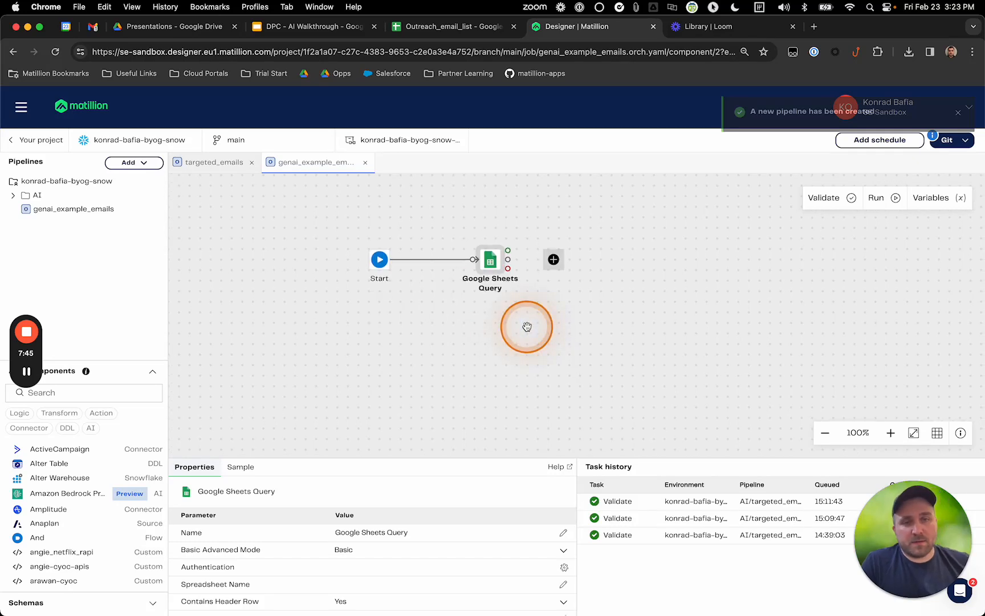
# Step: Validate the genai_example_emails pipeline and enlarge the area showing the component's properties
pyautogui.click(824, 198)
pyautogui.click(658, 340)
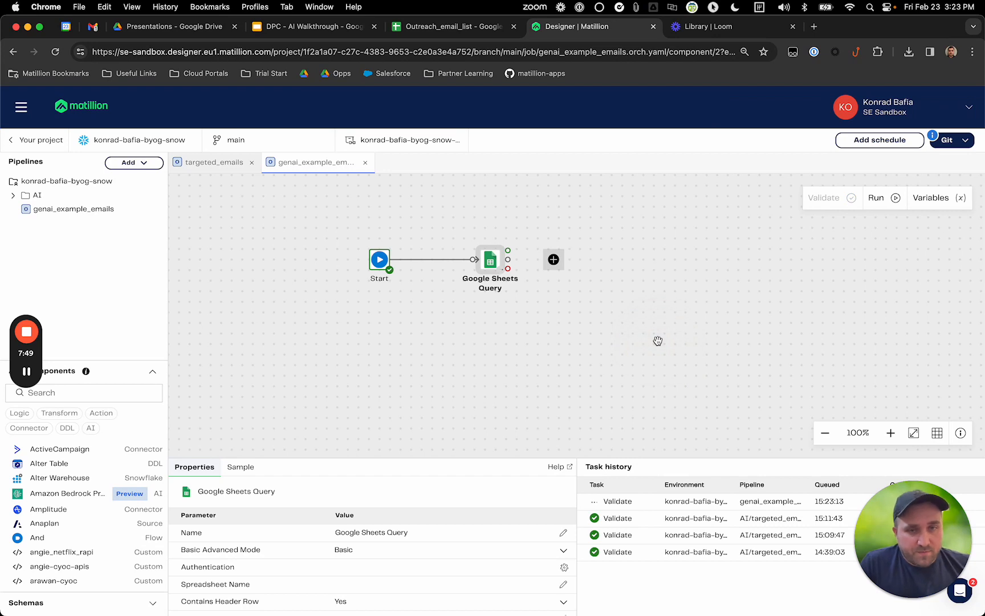
pyautogui.moveTo(508, 461); pyautogui.dragTo(510, 366)
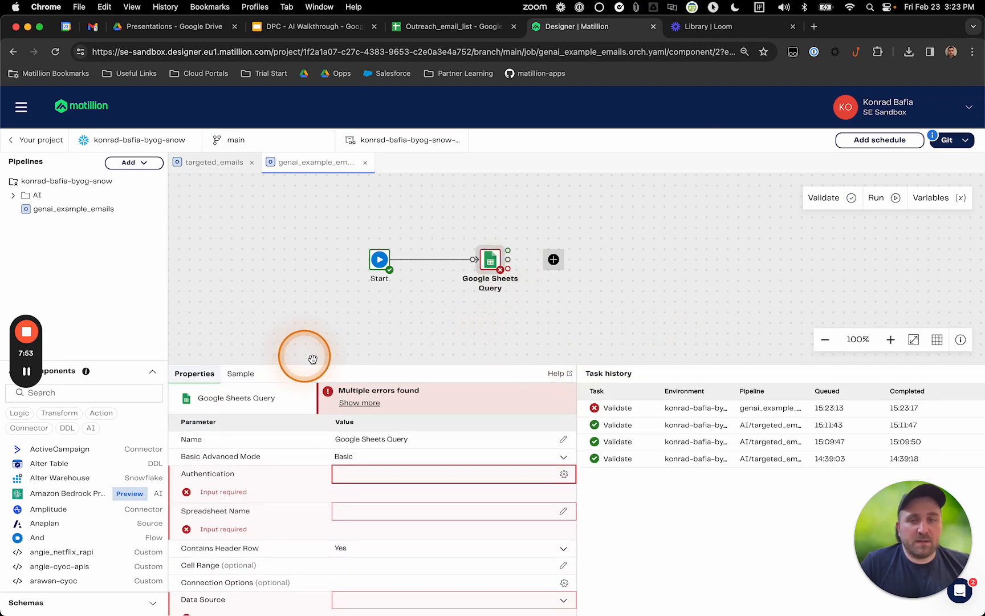
# Step: Set the Google Sheets Query component's authentication to the google_sheets profile and save it
pyautogui.click(562, 473)
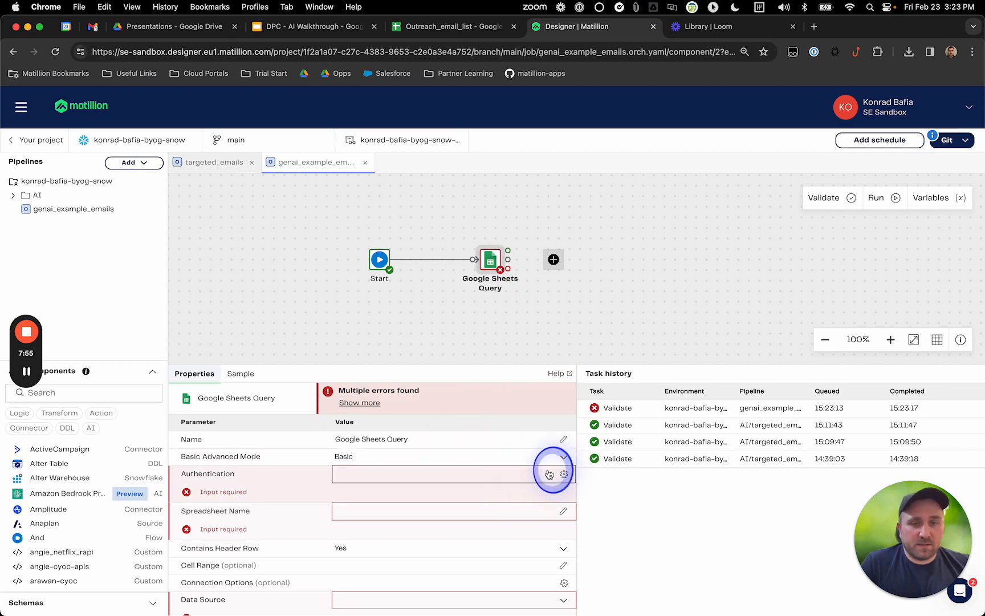
pyautogui.click(499, 352)
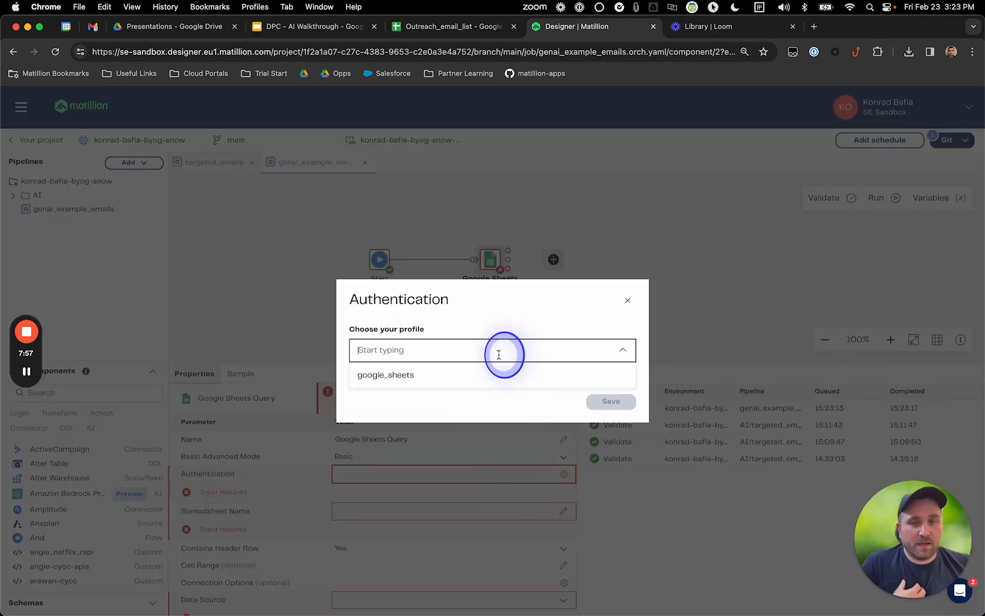
pyautogui.click(467, 375)
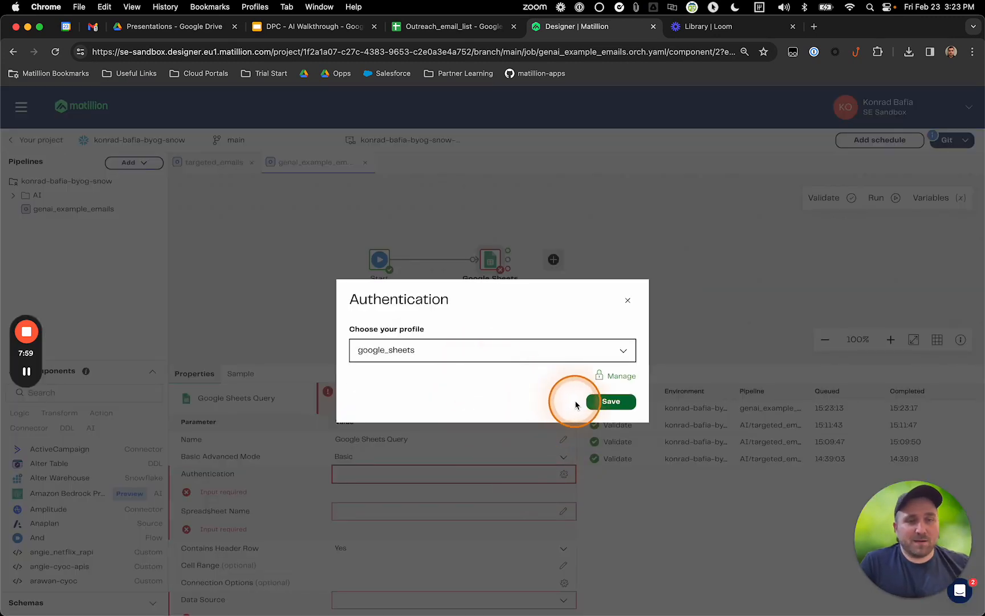
pyautogui.click(611, 401)
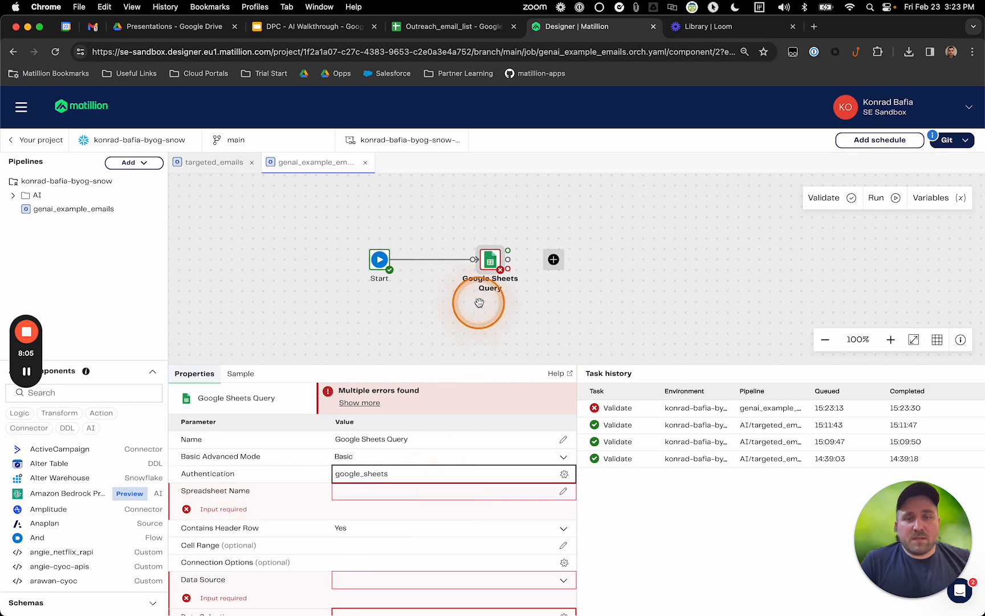
# Step: Copy the title of the open Google spreadsheet and set the query's spreadsheet name to Outreach_email_list
pyautogui.click(450, 27)
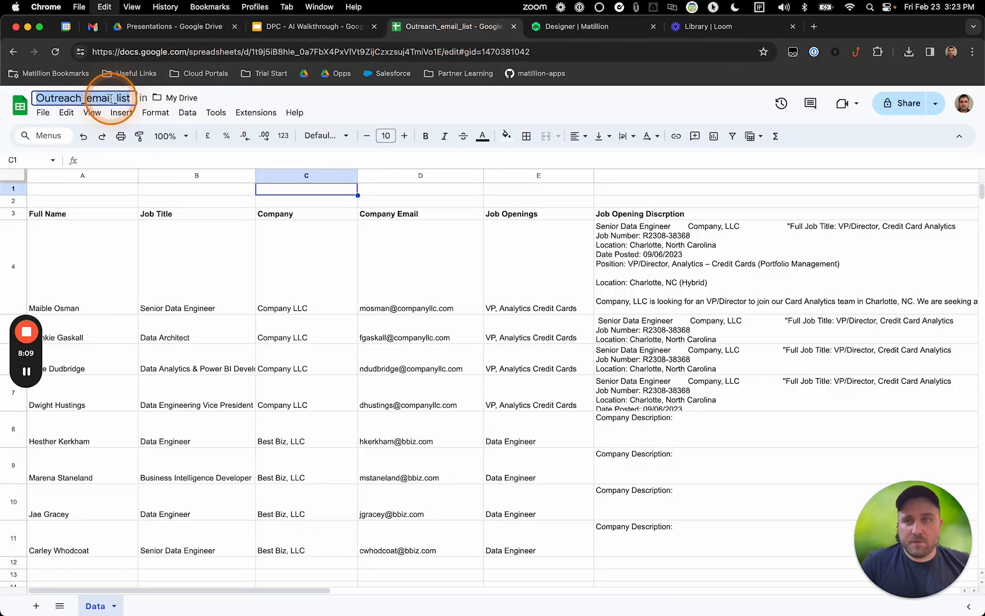
pyautogui.click(565, 26)
pyautogui.write('Outreach_email_list')
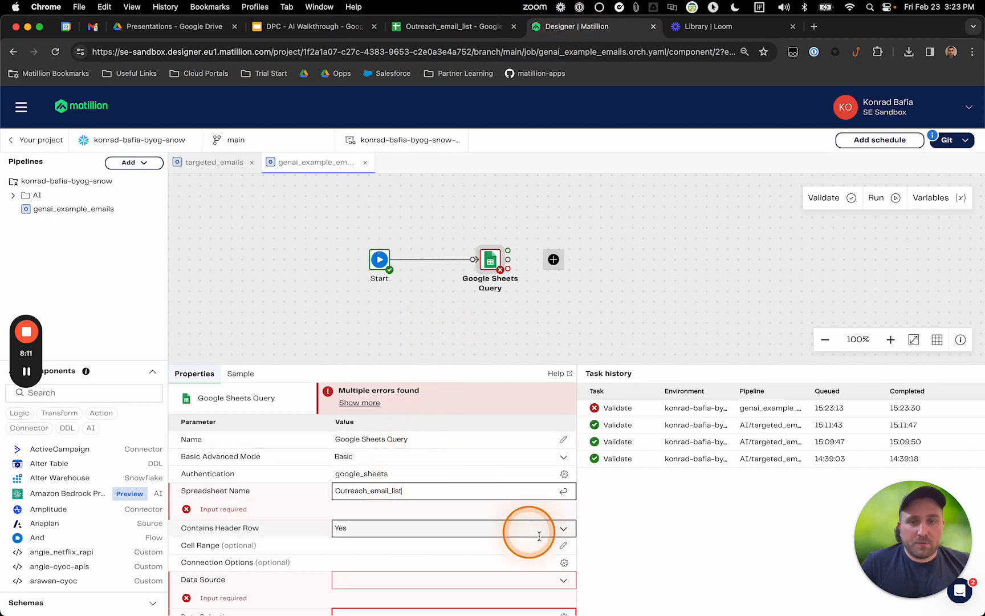
pyautogui.press('Return')
# Step: Set the query's data source to Outreach_email_list_Data and check it against the tab name in the Google spreadsheet
pyautogui.scroll(-3, 467, 495)
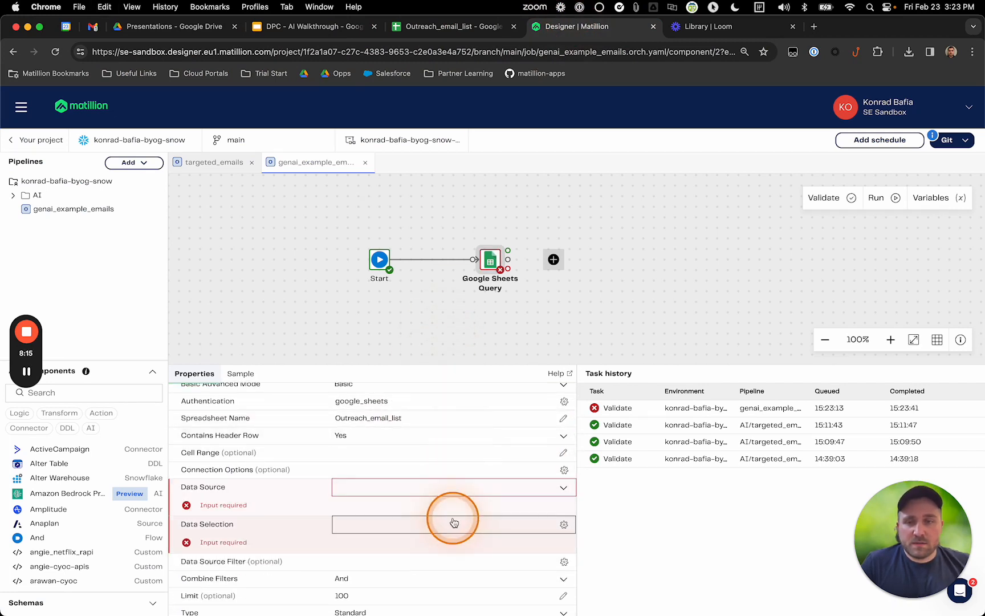
pyautogui.click(429, 486)
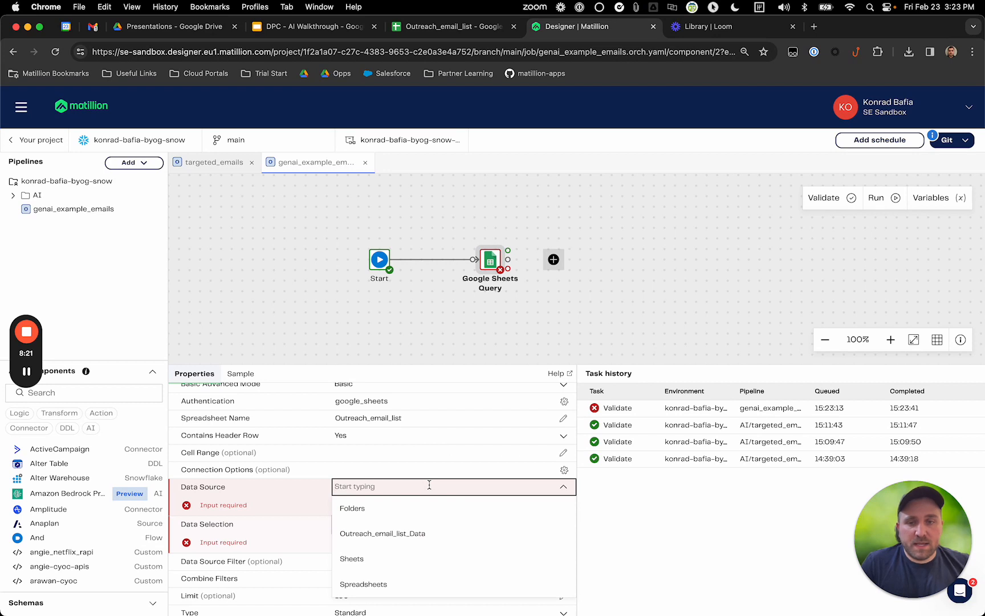
pyautogui.click(396, 540)
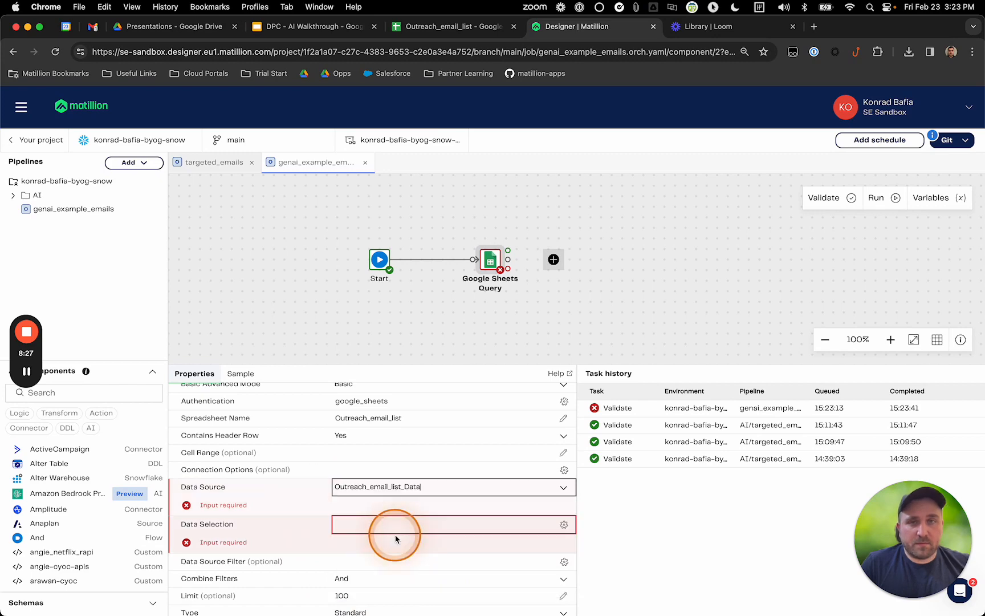
pyautogui.click(423, 37)
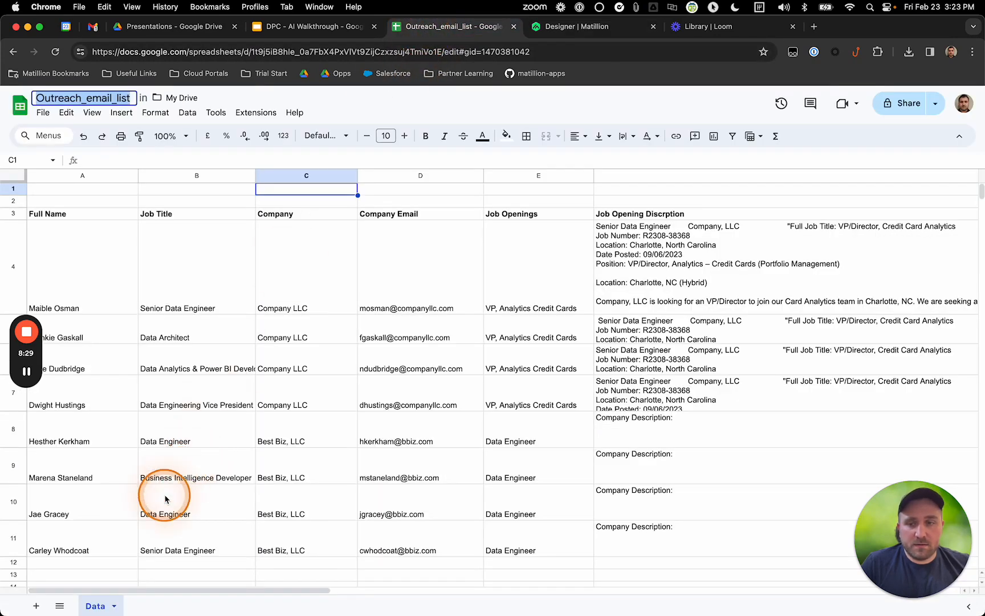
pyautogui.click(564, 26)
pyautogui.click(514, 540)
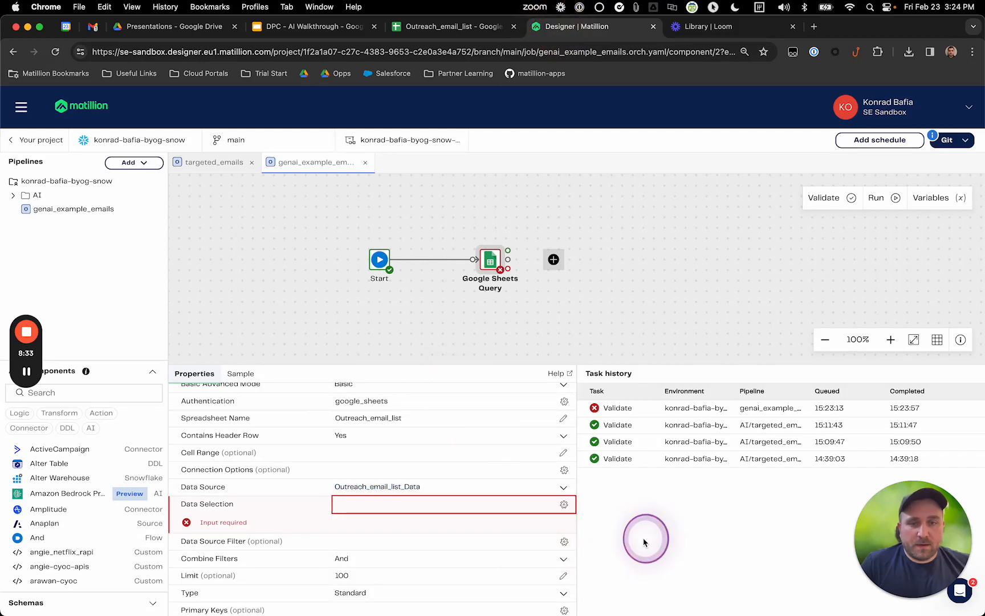
# Step: Select all eight available columns for the query's data selection, with id placed first, and save the selection
pyautogui.click(564, 506)
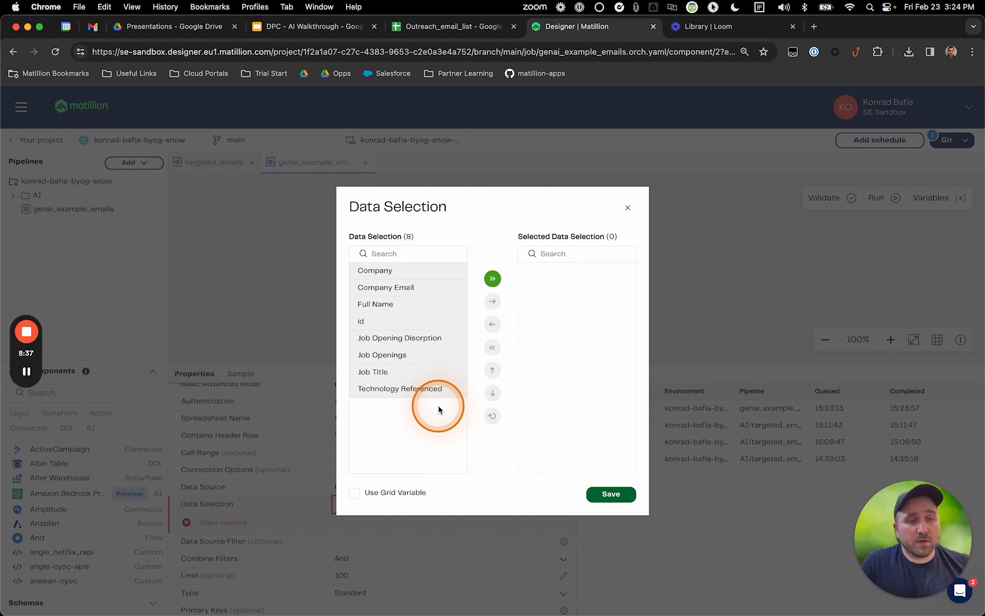
pyautogui.click(434, 323)
pyautogui.click(493, 301)
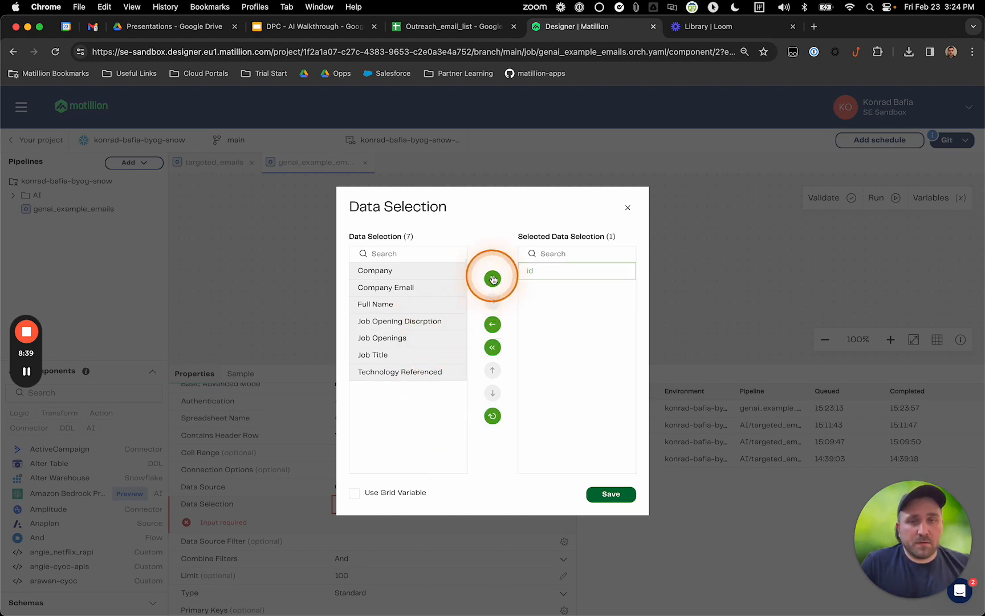
pyautogui.click(493, 279)
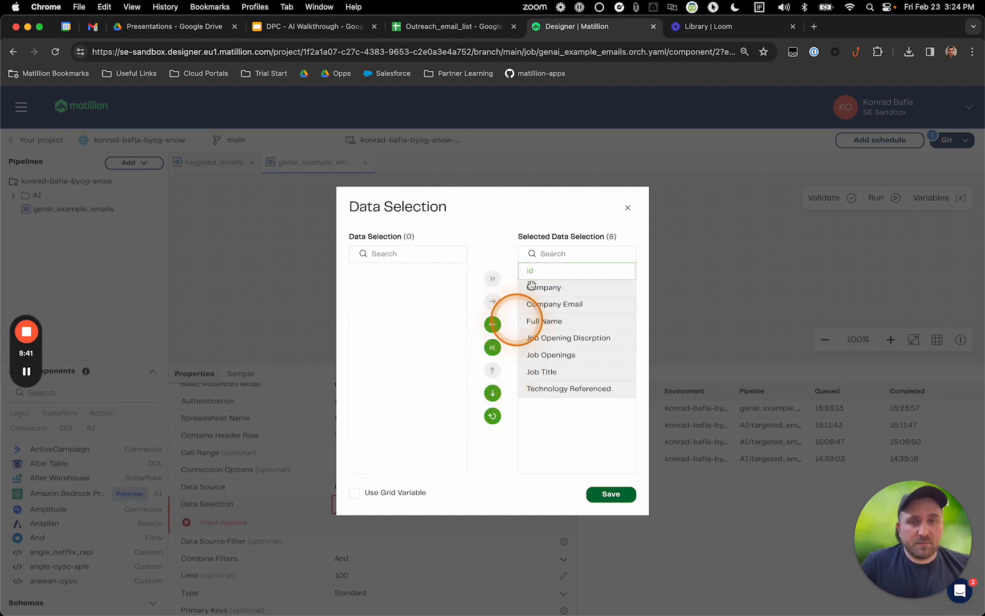
pyautogui.click(614, 495)
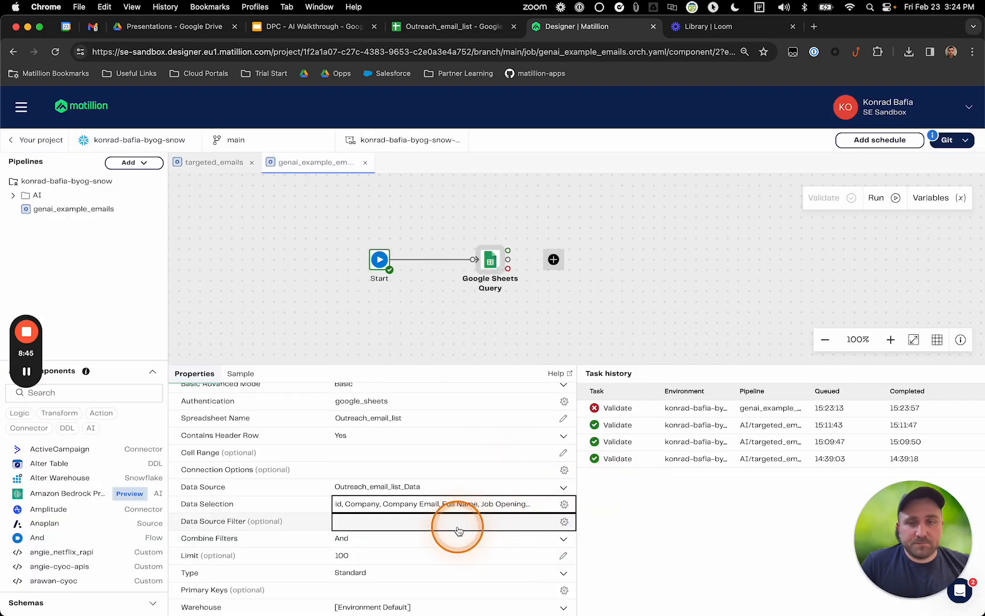
# Step: Set the Google Sheets Query component's row limit to 1000
pyautogui.scroll(-2, 459, 531)
pyautogui.click(419, 504)
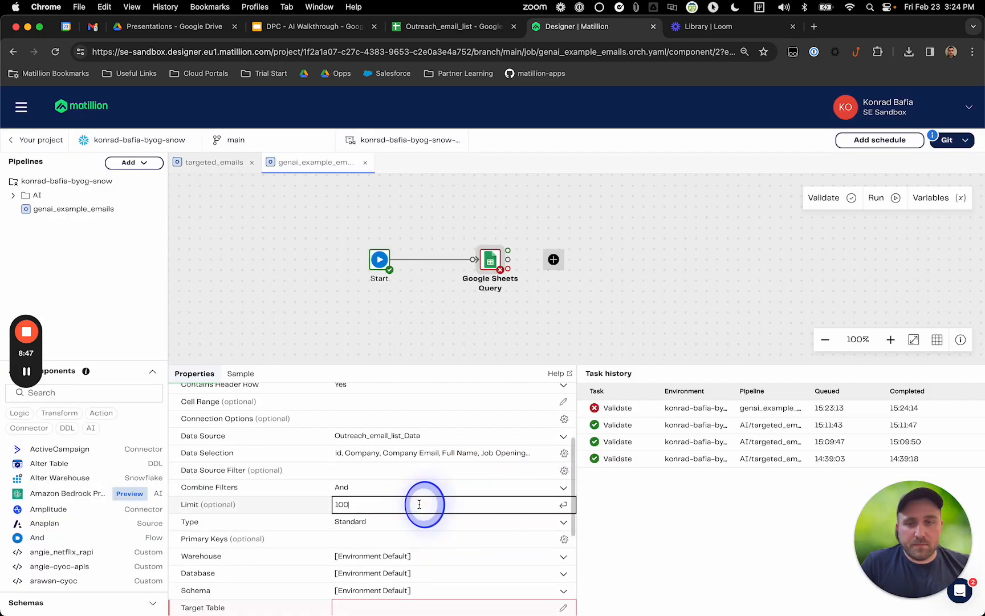
pyautogui.scroll(-4, 422, 504)
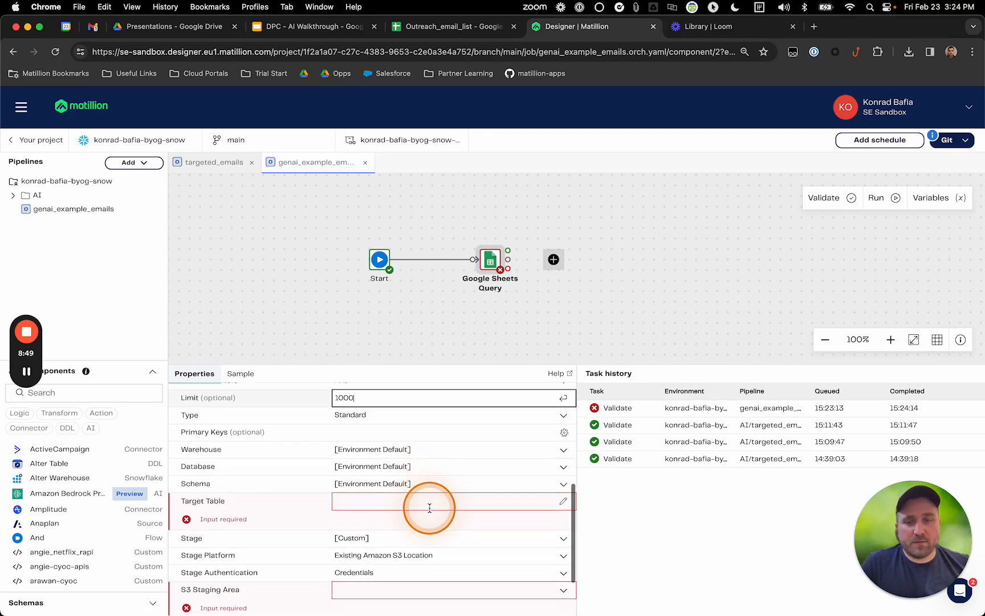
pyautogui.click(406, 497)
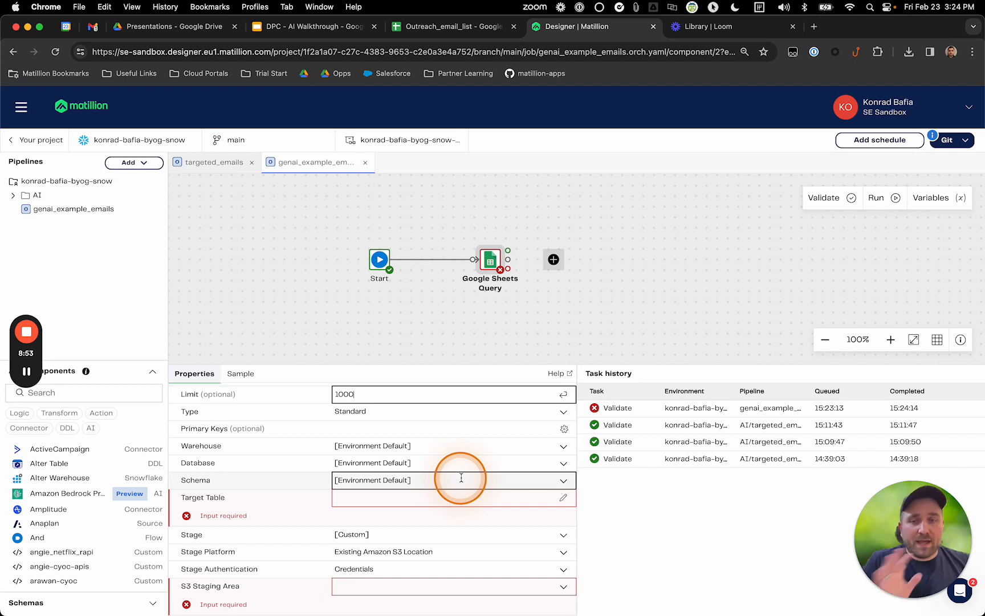
pyautogui.click(607, 512)
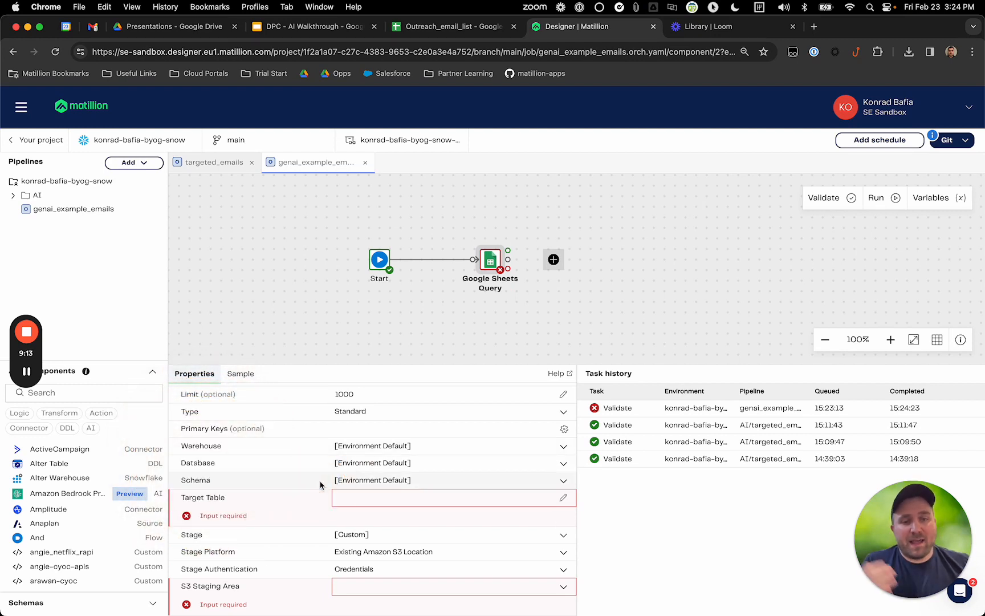
# Step: Set the query's destination schema to DPC_DEMO
pyautogui.click(397, 486)
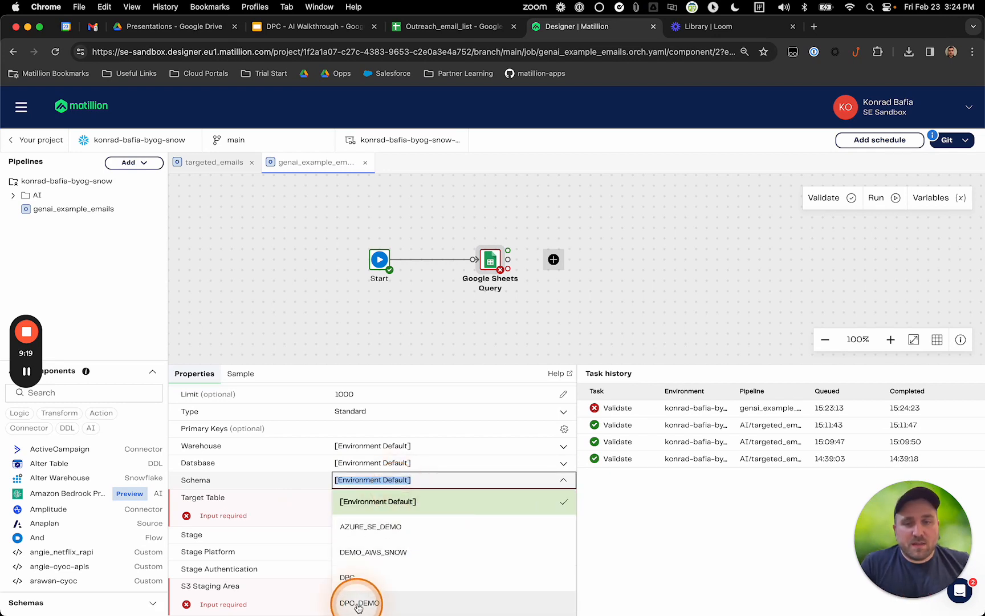
pyautogui.scroll(-2, 359, 605)
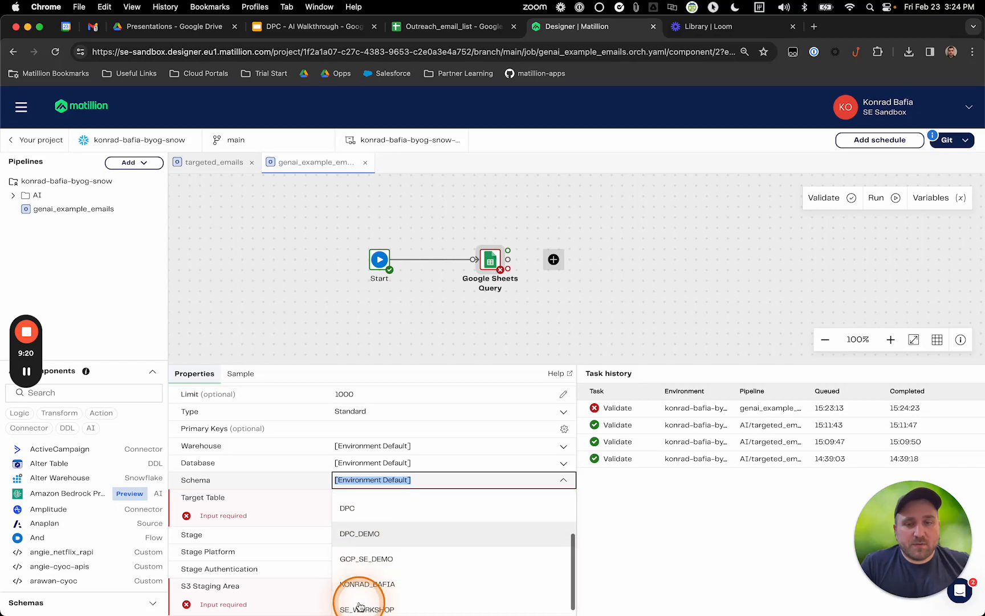
pyautogui.click(367, 532)
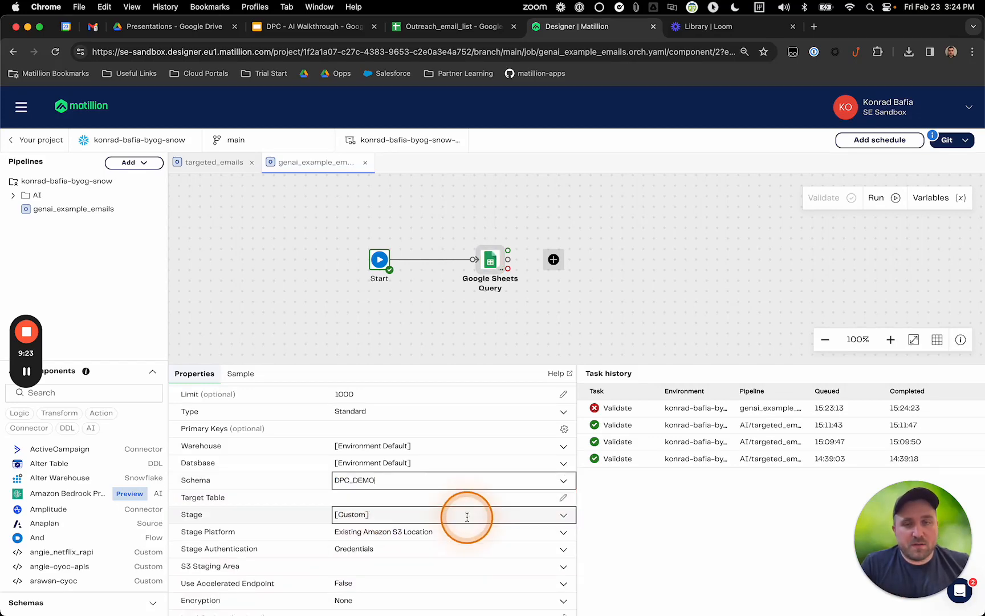
# Step: Switch to Snowflake, refresh the database objects and check the contents of the DPC_DEMO schema, then return to Matillion
pyautogui.hotkey('ctrl', 'Right')
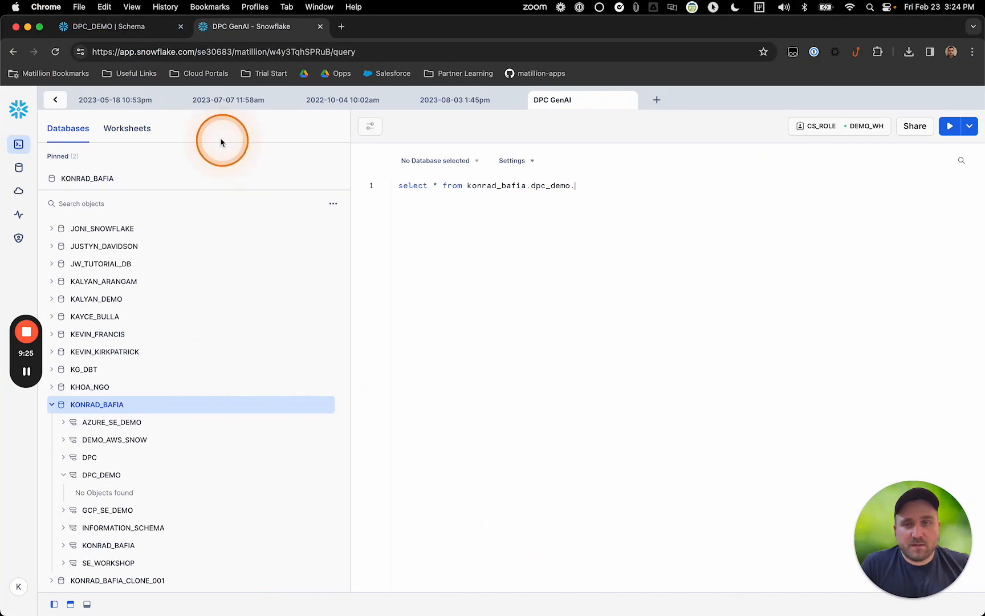
pyautogui.click(150, 26)
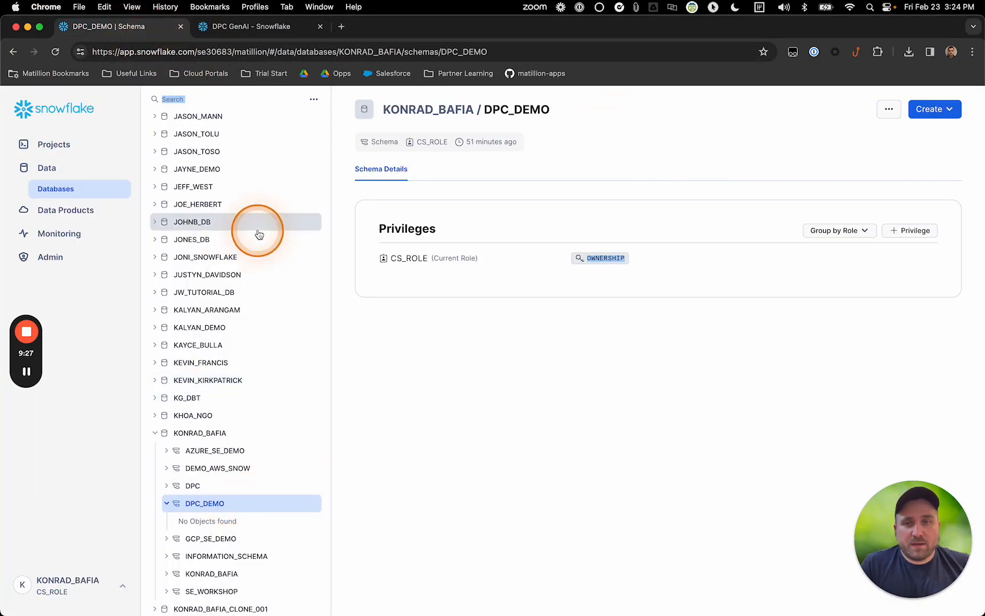
pyautogui.click(314, 100)
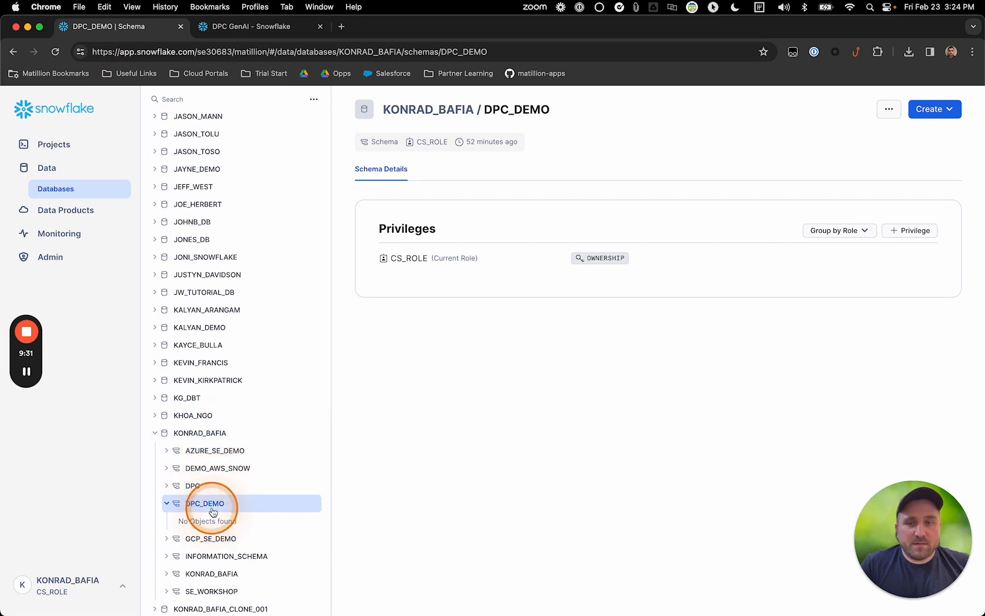
pyautogui.click(194, 487)
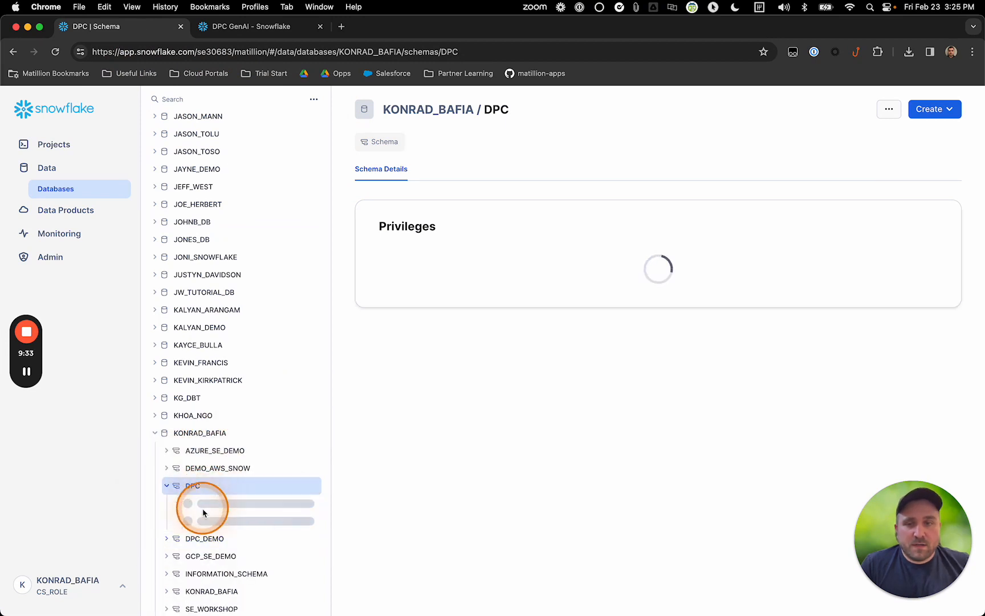
pyautogui.click(199, 507)
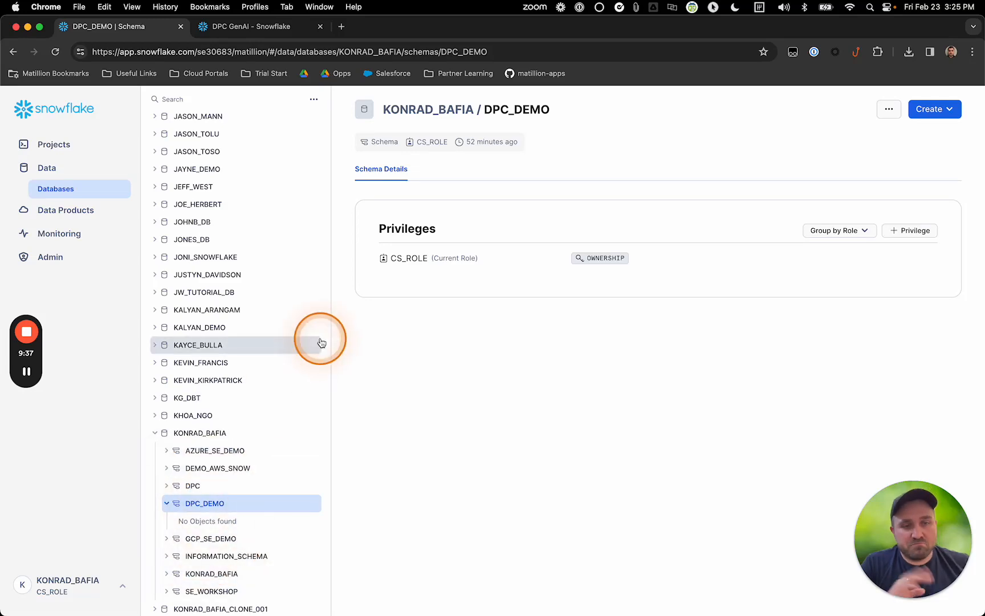
pyautogui.press('super+grave')
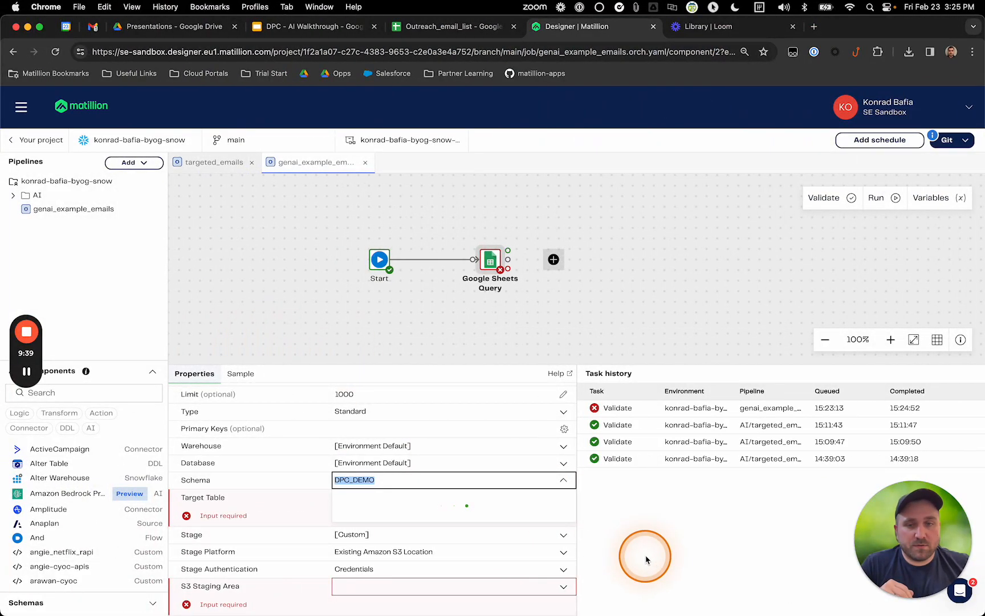
pyautogui.click(646, 559)
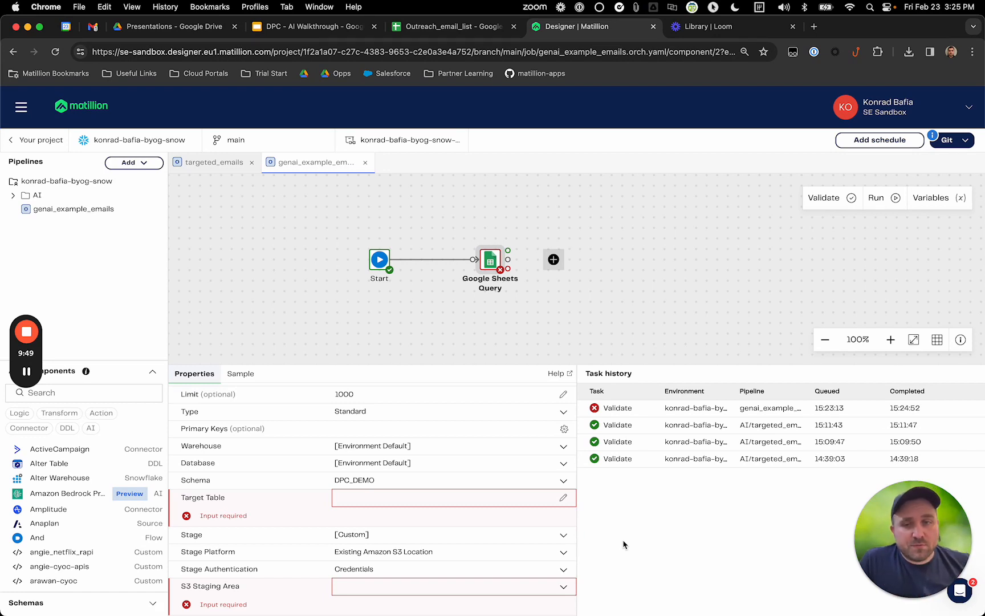
# Step: Set the query's target table to stg_gsheets_outreach_prospects and its stage platform to Snowflake Managed
pyautogui.click(385, 497)
pyautogui.click(386, 499)
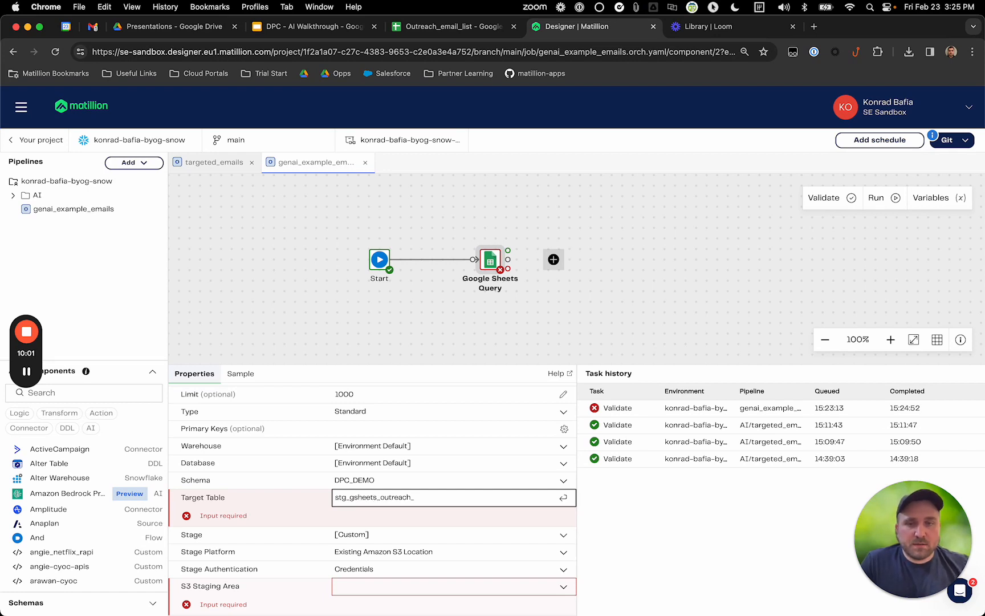
pyautogui.click(668, 543)
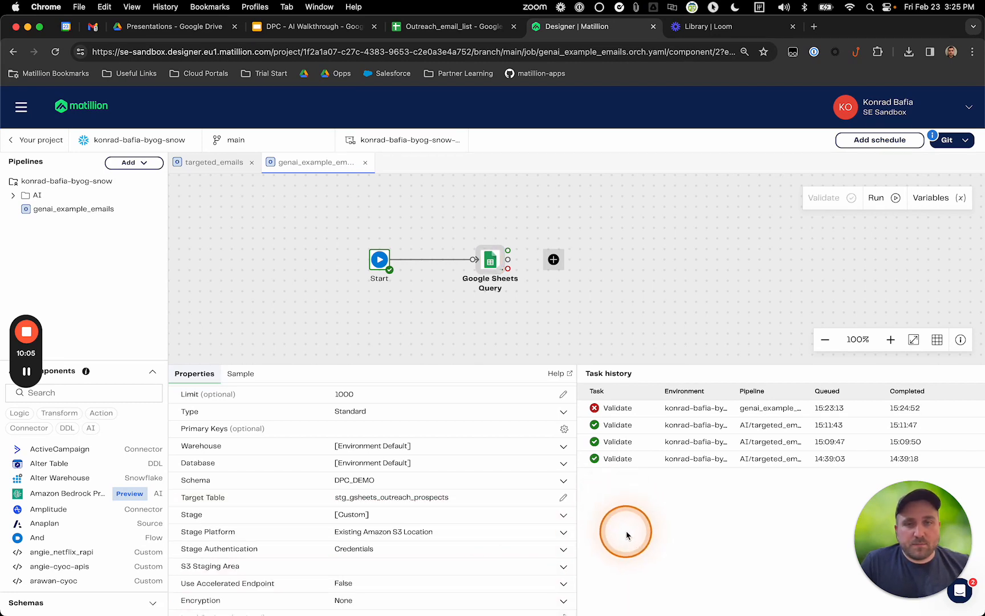
pyautogui.click(567, 532)
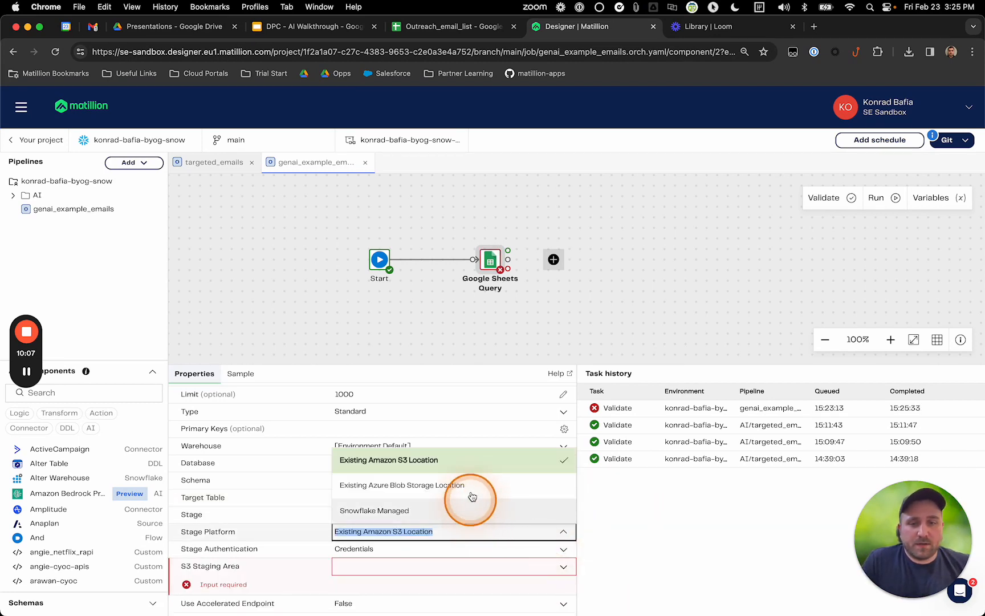
pyautogui.click(468, 505)
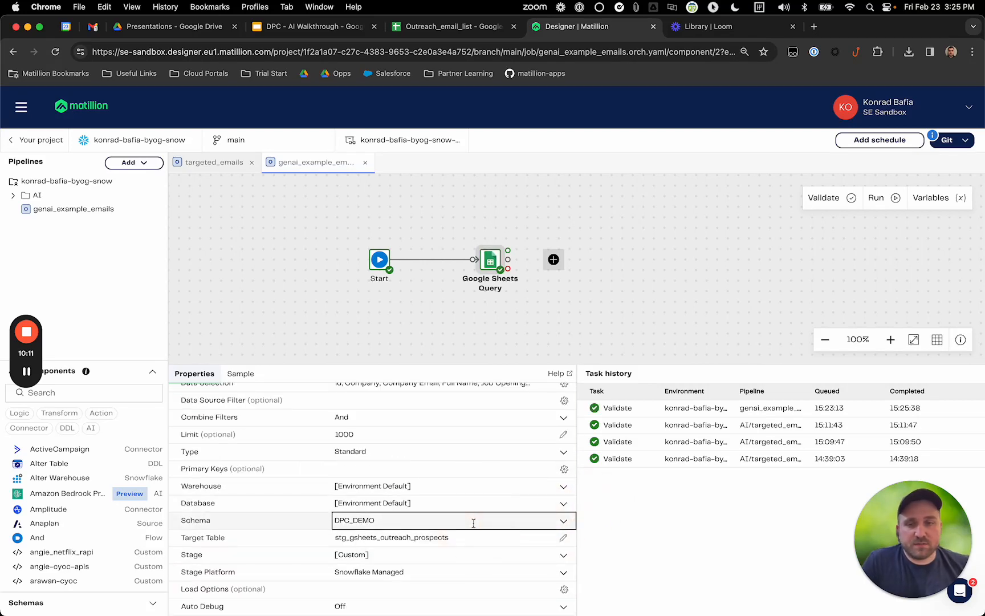
# Step: Review the Google Sheets Query component's settings and fetch a sample of its data
pyautogui.click(496, 269)
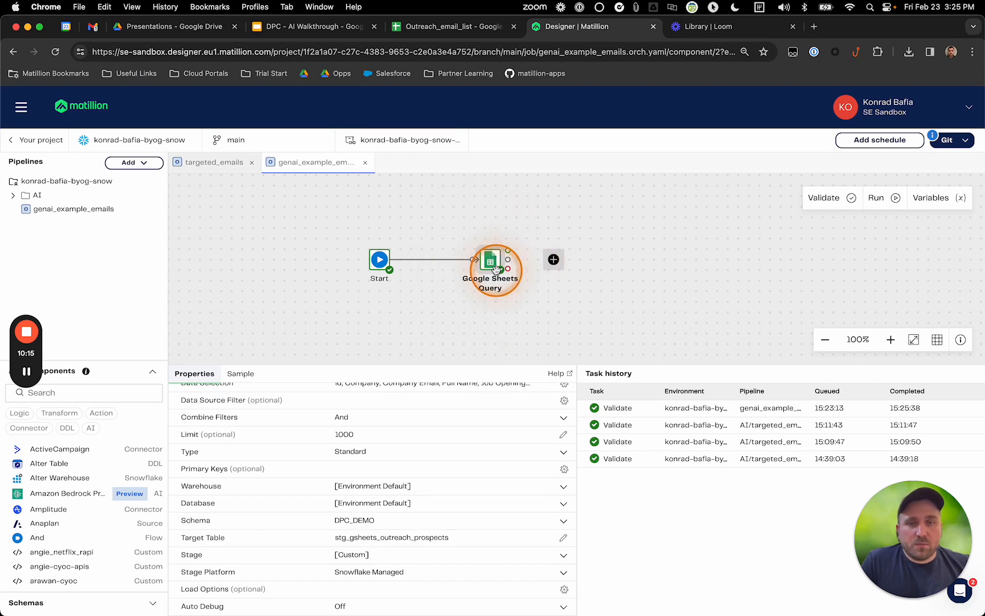
pyautogui.scroll(5, 496, 591)
pyautogui.scroll(-5, 496, 589)
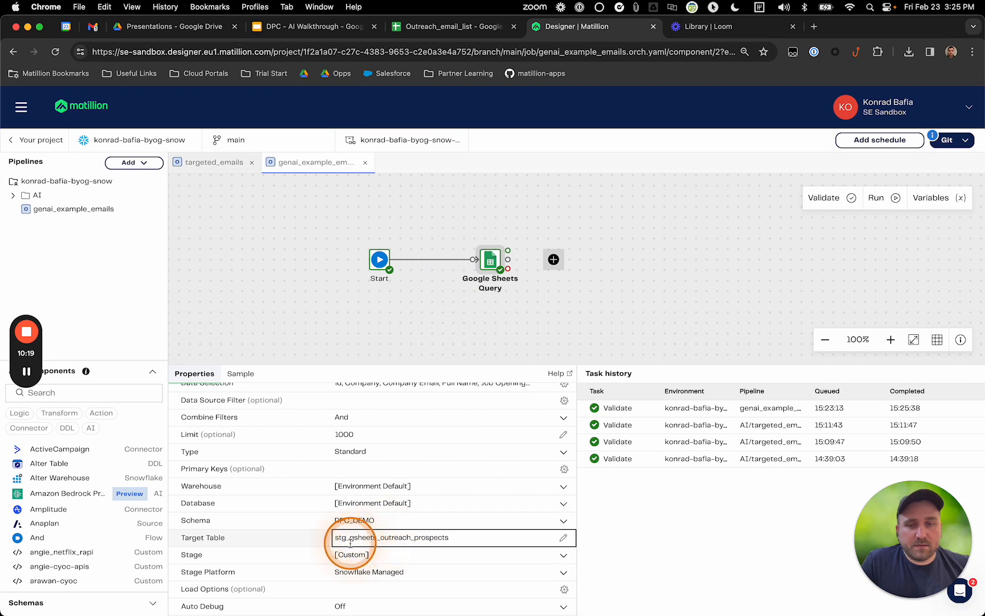
pyautogui.click(240, 373)
pyautogui.click(207, 393)
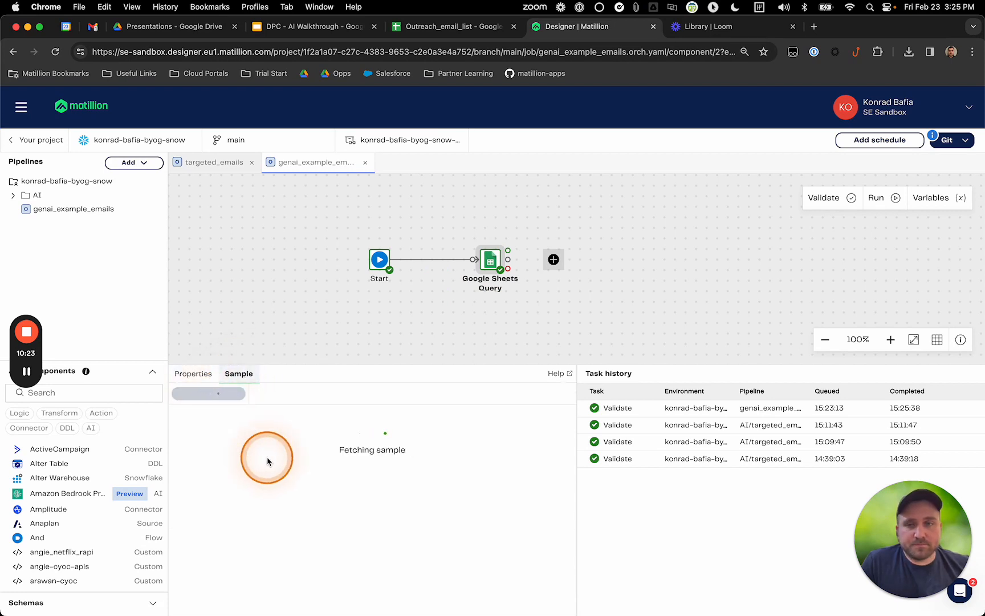
pyautogui.hscroll(2, 267, 456)
pyautogui.hscroll(-2, 266, 457)
pyautogui.moveTo(201, 368); pyautogui.dragTo(201, 369)
pyautogui.click(198, 373)
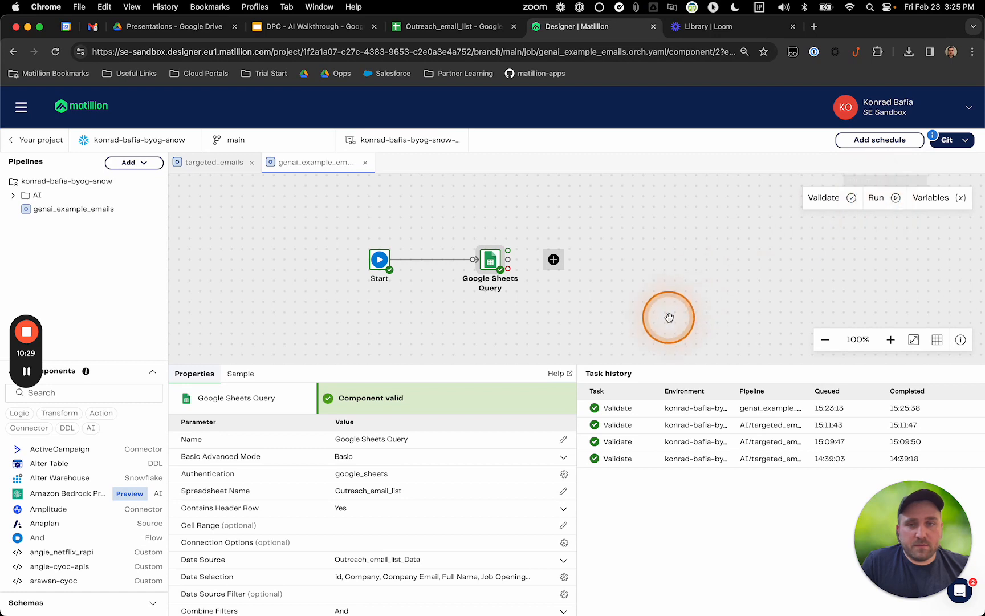
# Step: Run the pipeline, switch to Snowflake and refresh its list of database objects
pyautogui.click(876, 197)
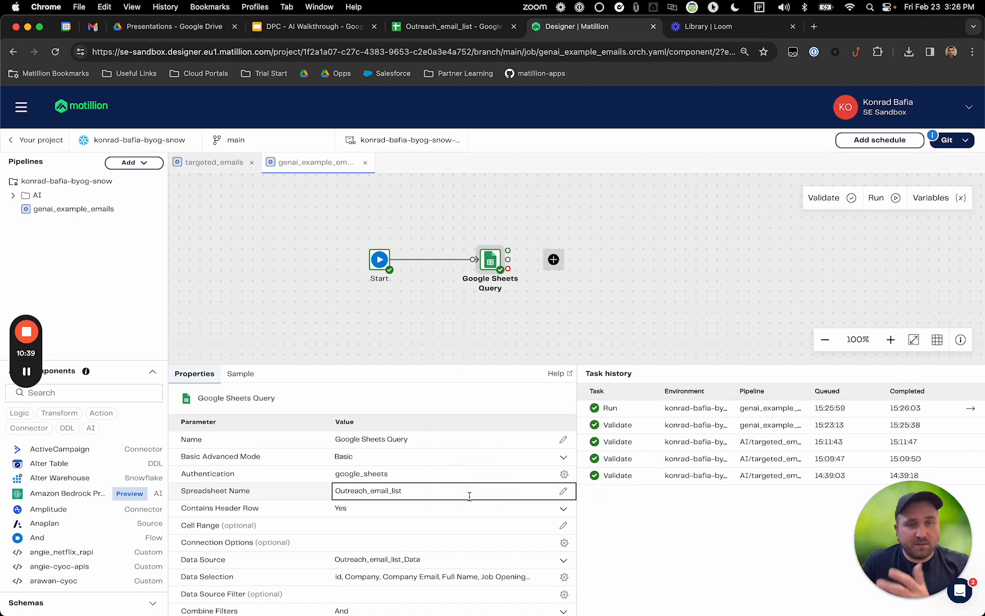
pyautogui.hotkey('ctrl', 'Right')
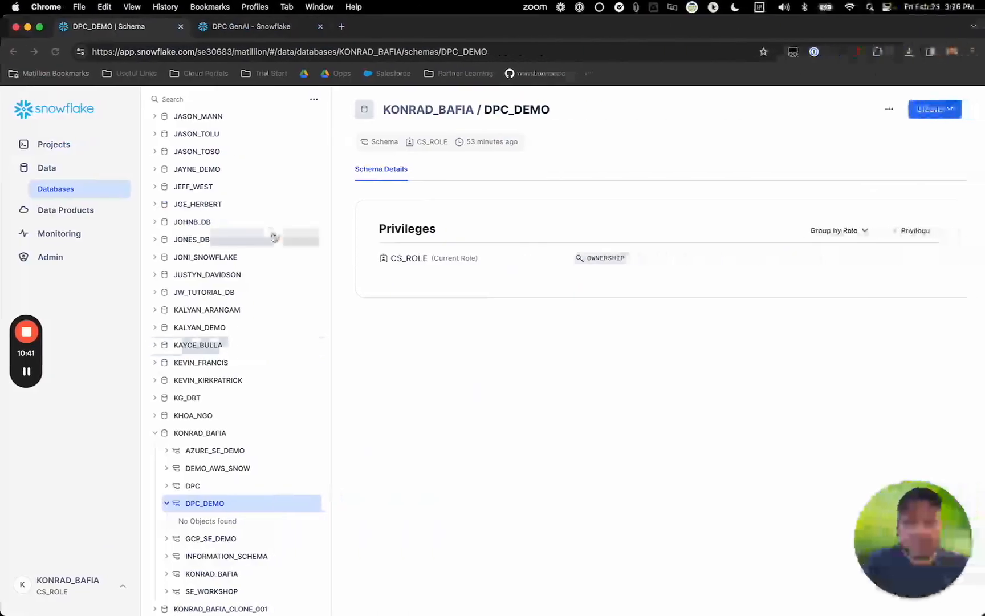
pyautogui.click(314, 100)
pyautogui.click(303, 127)
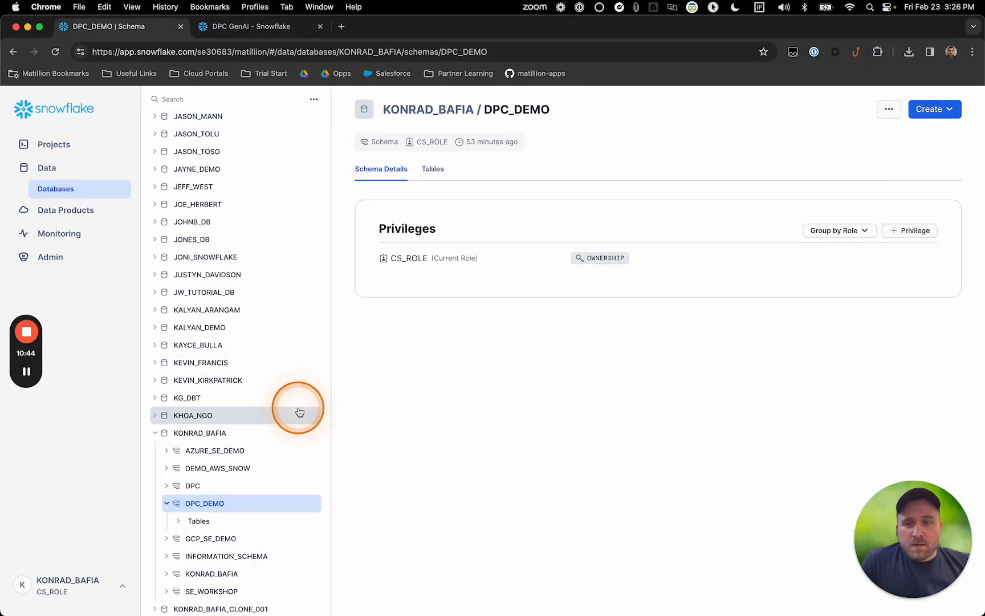
# Step: Open the stg_gsheets_outreach_prospects table in the DPC_DEMO schema and preview its data
pyautogui.click(180, 523)
pyautogui.scroll(-1, 177, 517)
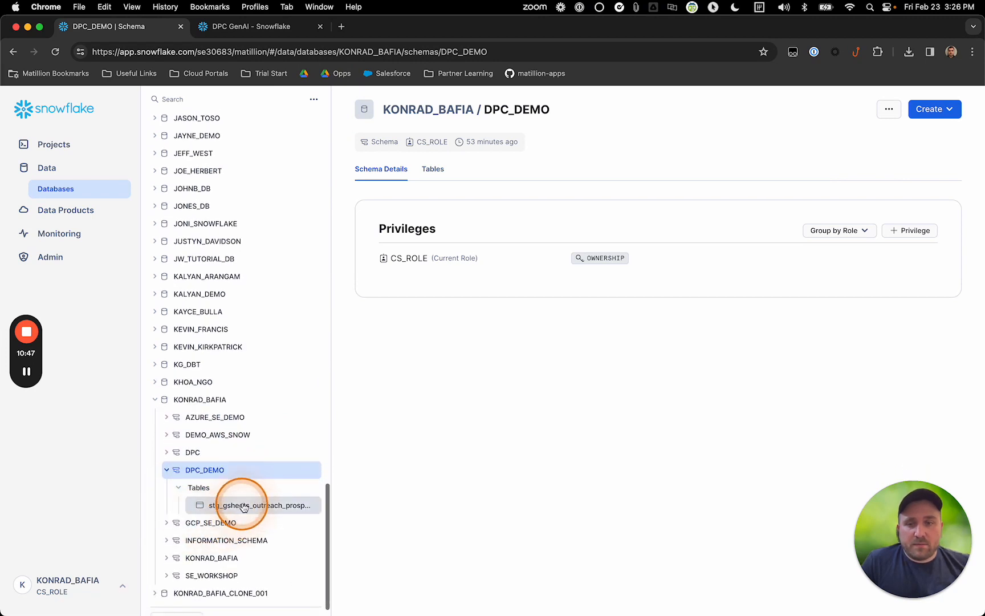
pyautogui.click(239, 504)
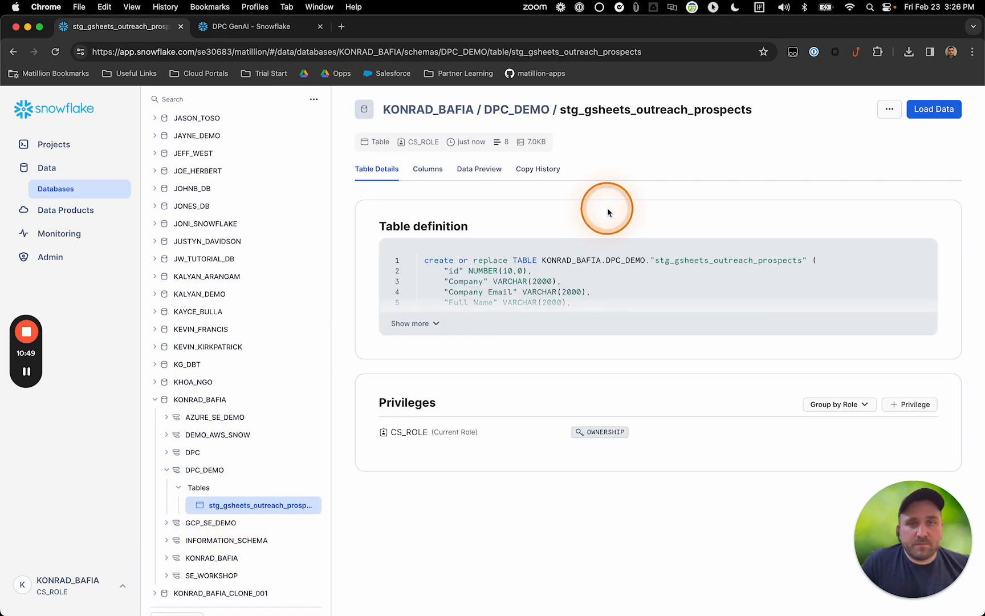
pyautogui.click(493, 170)
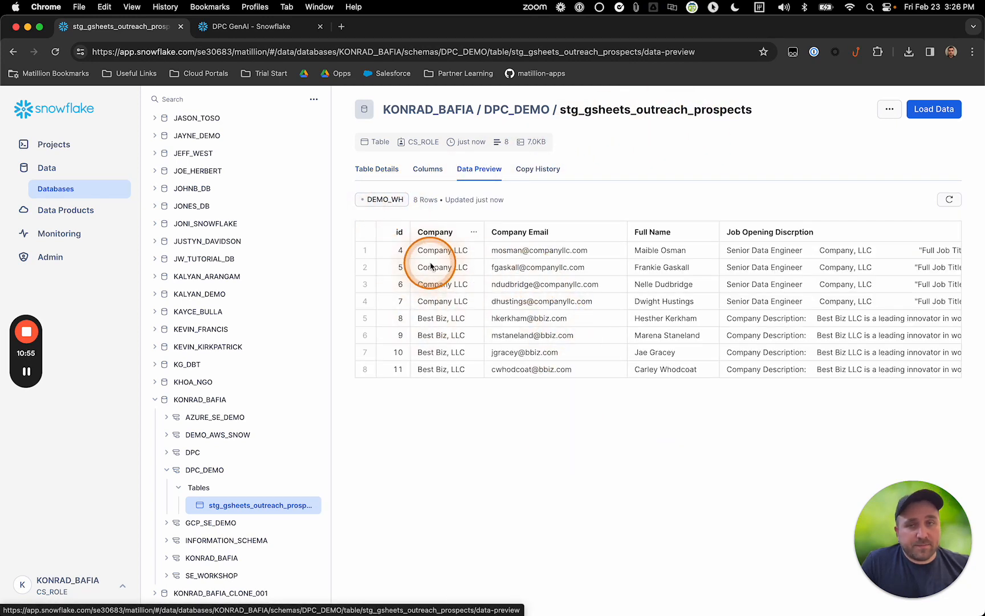
# Step: Return to Matillion, add an OpenAI Prompt component on success of the Google Sheets Query, and space it farther from the query
pyautogui.hotkey('ctrl', 'Left')
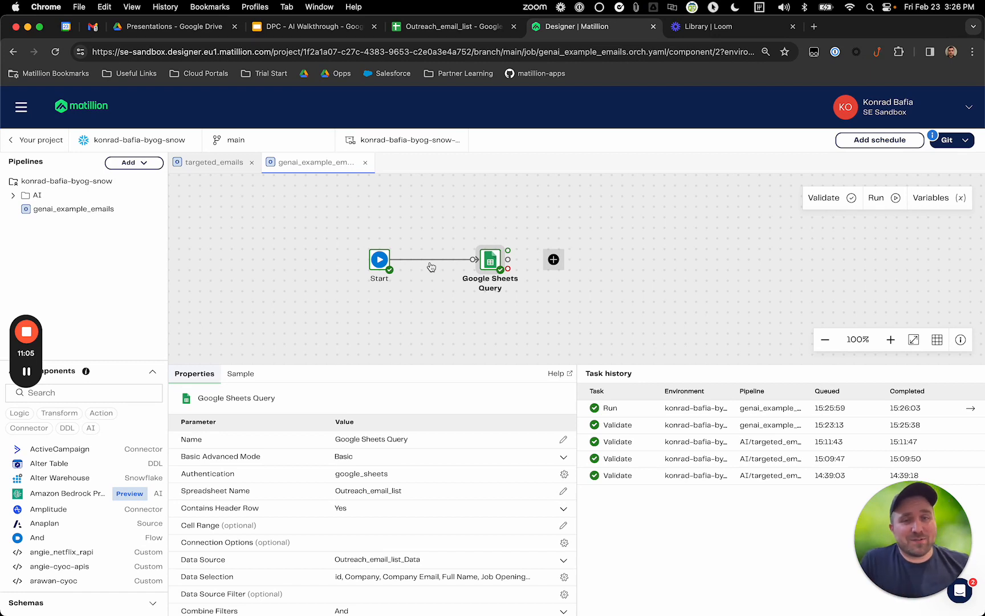
pyautogui.moveTo(486, 316); pyautogui.dragTo(386, 318)
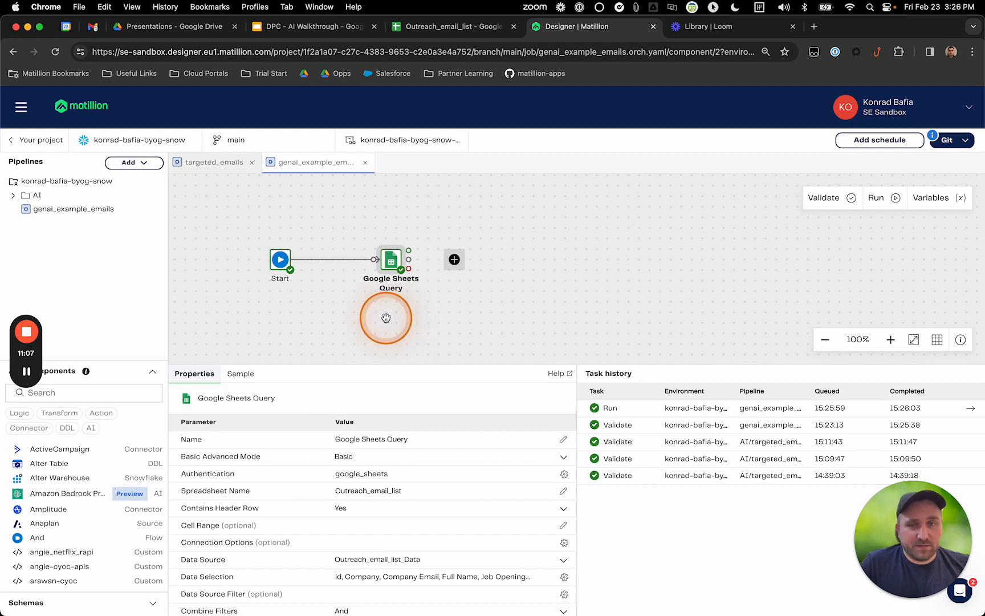
pyautogui.click(455, 260)
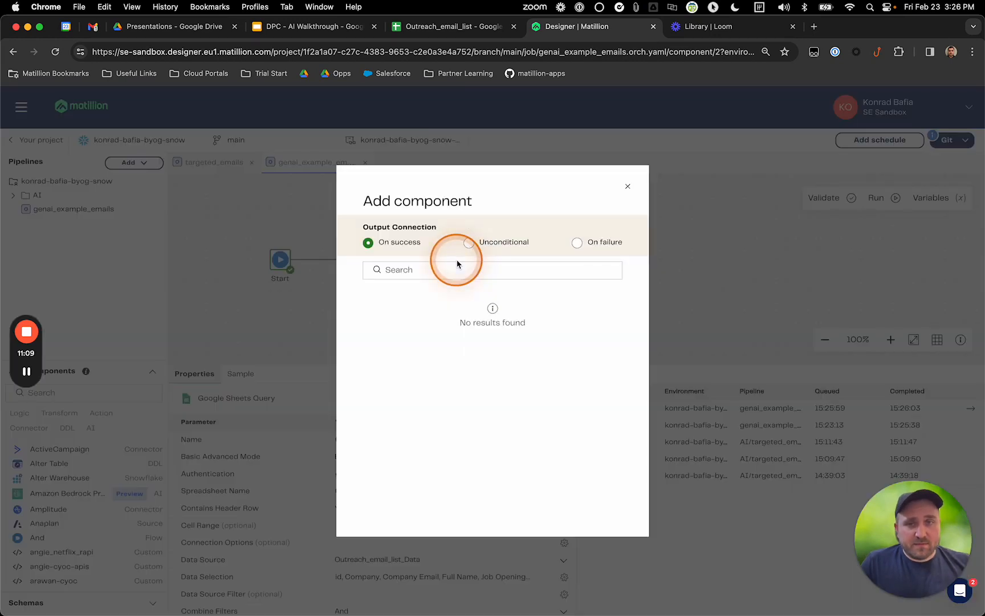
pyautogui.click(450, 271)
pyautogui.write('ai')
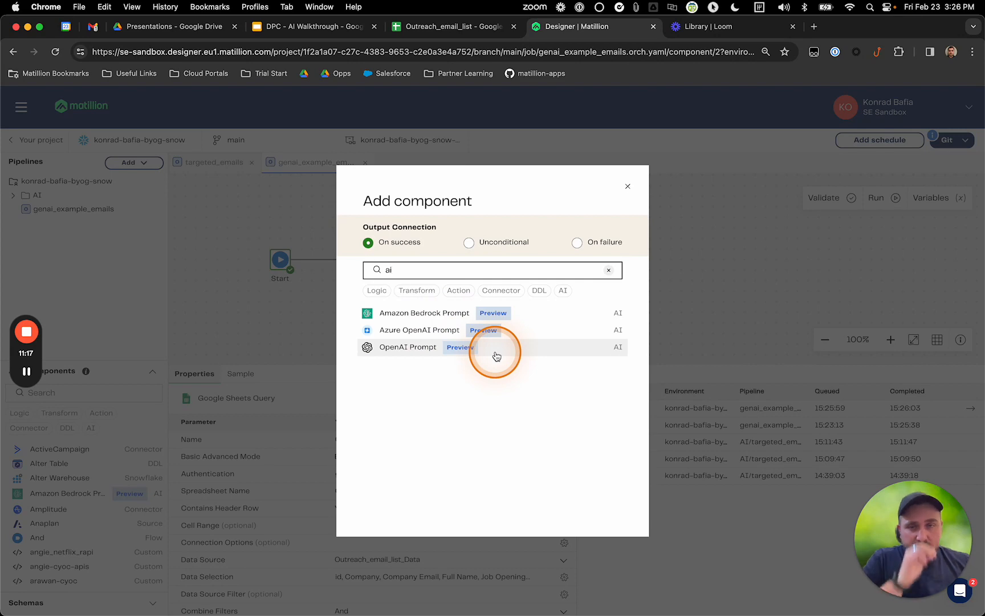
pyautogui.click(423, 349)
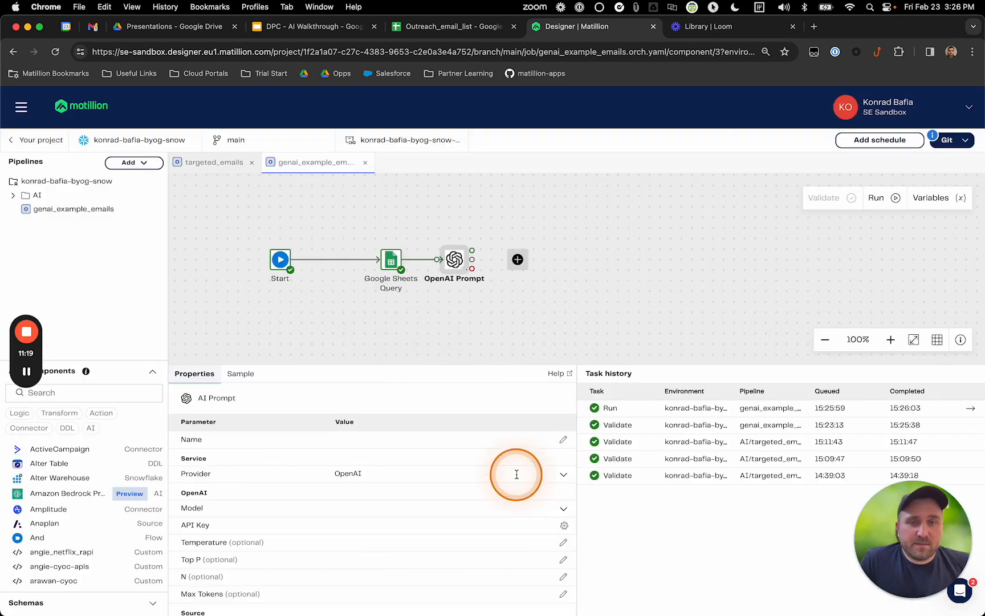
pyautogui.moveTo(466, 278); pyautogui.dragTo(498, 259)
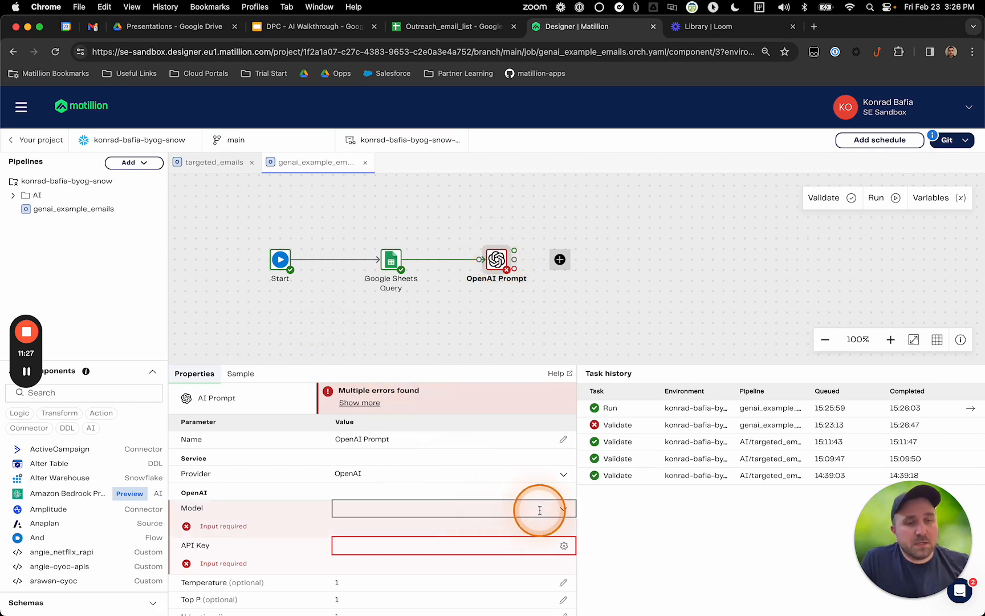
# Step: Set the OpenAI Prompt model to gpt-4 and choose the stored openai_key secret for its API key
pyautogui.click(558, 508)
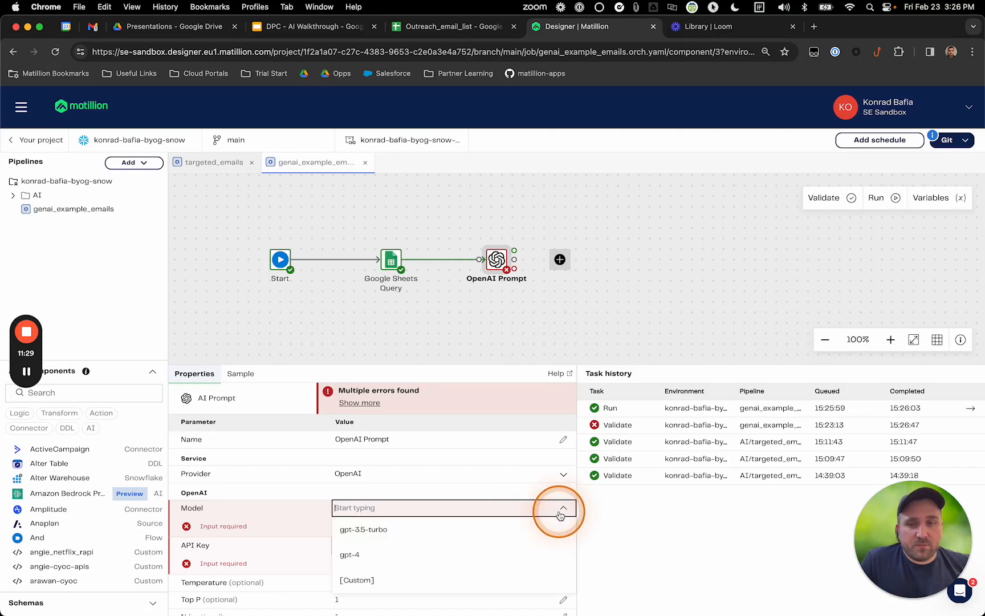
pyautogui.click(497, 555)
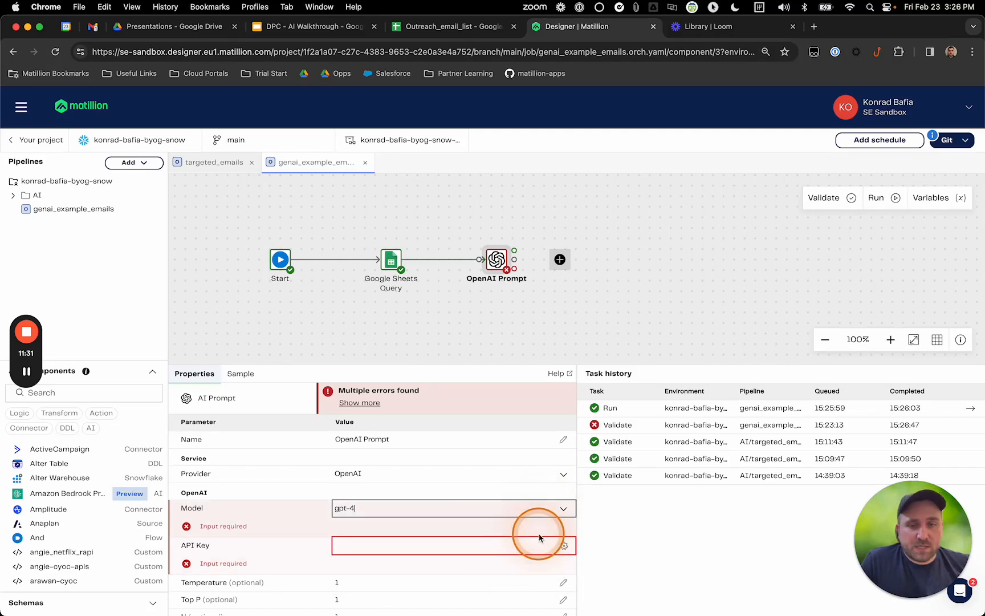
pyautogui.scroll(-2, 441, 474)
pyautogui.click(442, 474)
pyautogui.click(563, 477)
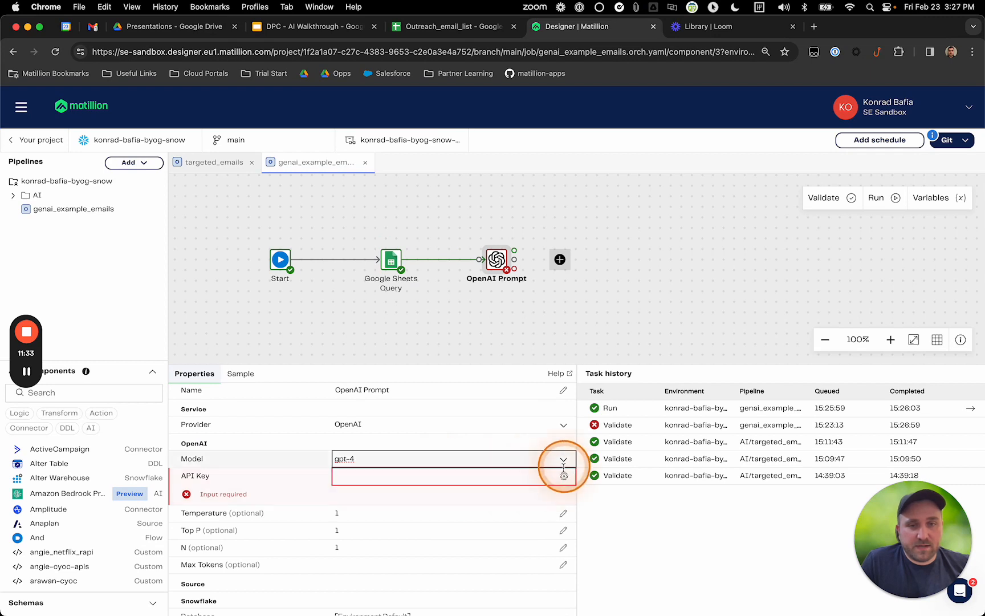
pyautogui.click(434, 348)
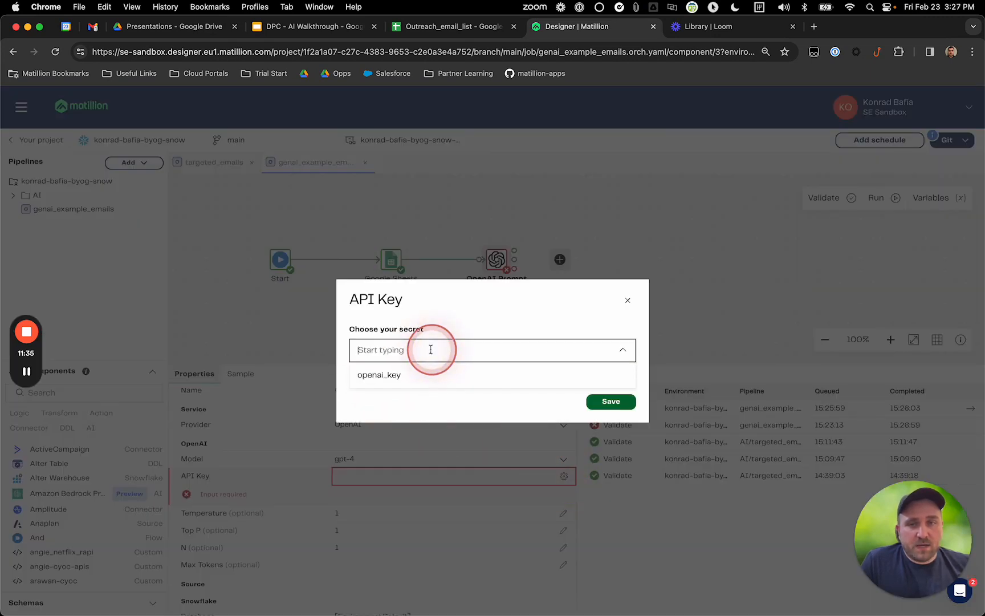
pyautogui.click(418, 372)
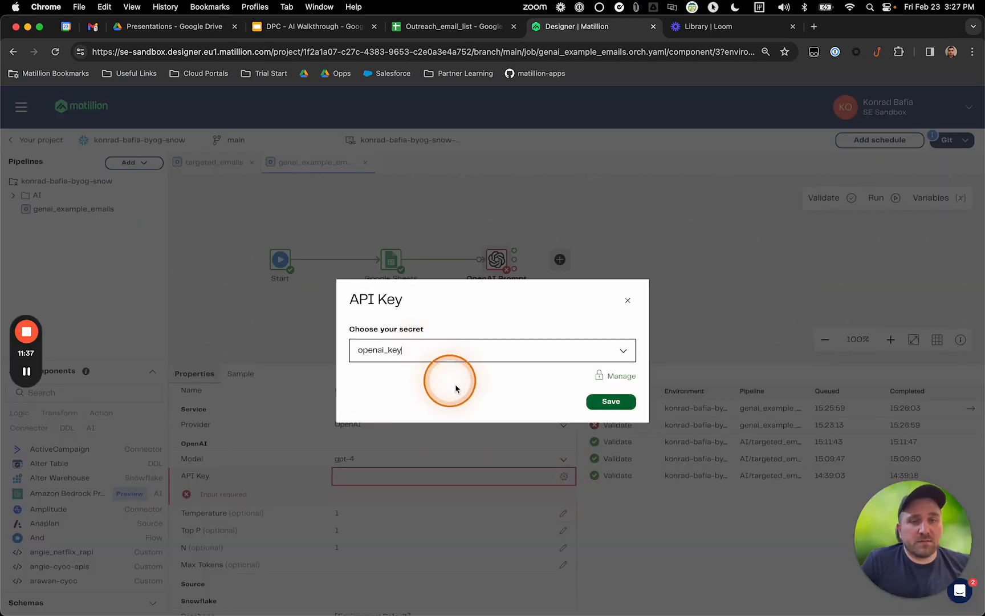
pyautogui.click(600, 403)
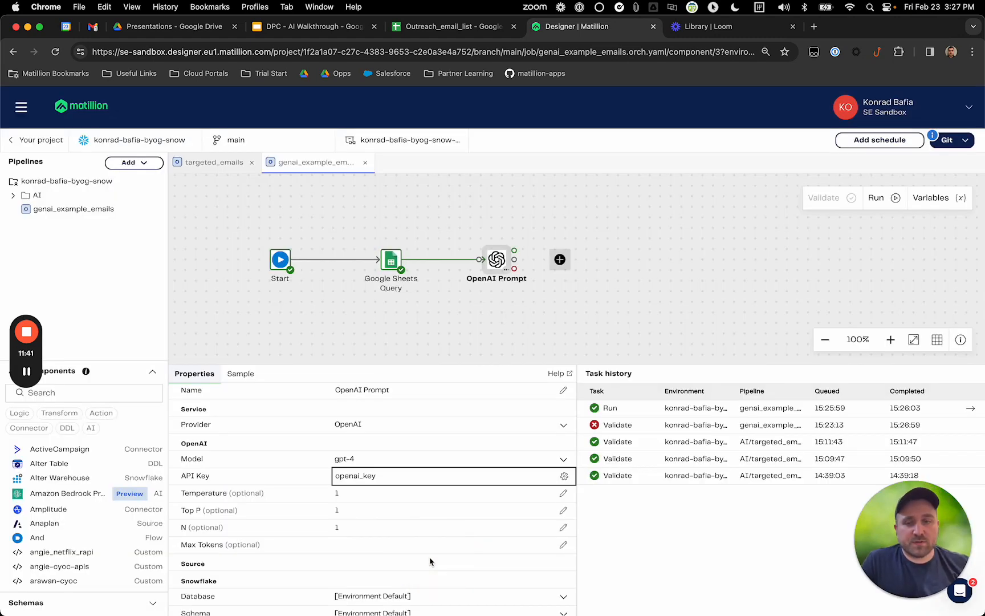
# Step: Set the OpenAI Prompt's Snowflake source to the stg_gsheets_outreach_prospects table in the DPC_DEMO schema
pyautogui.scroll(-3, 430, 562)
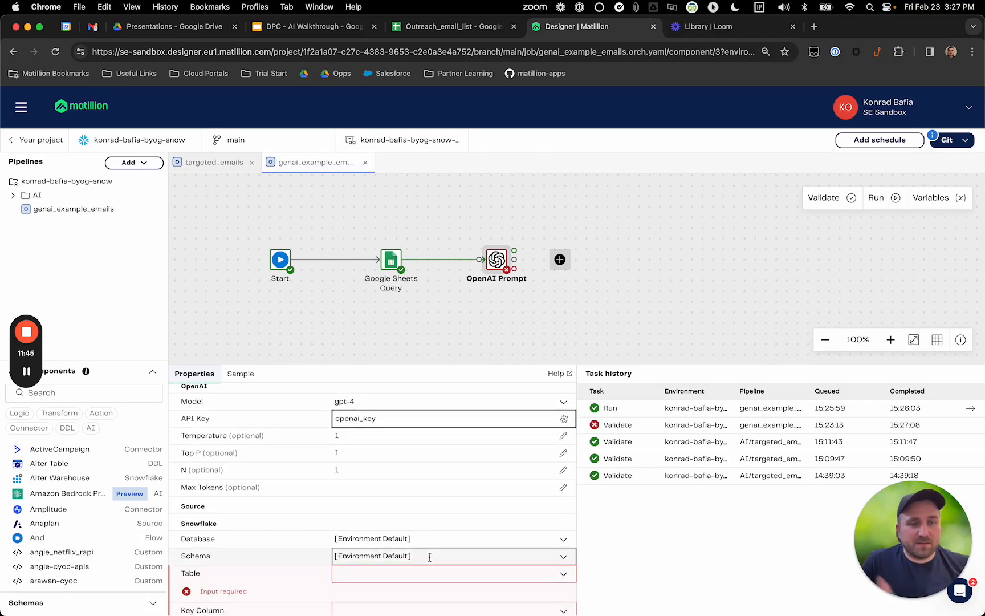
pyautogui.scroll(-3, 430, 557)
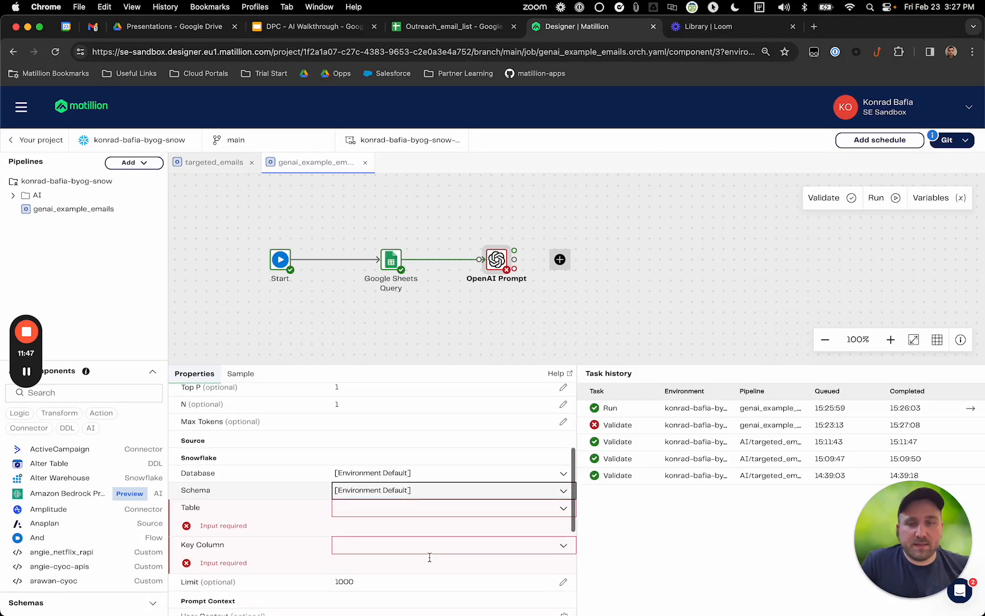
pyautogui.scroll(2, 430, 557)
pyautogui.scroll(-2, 429, 557)
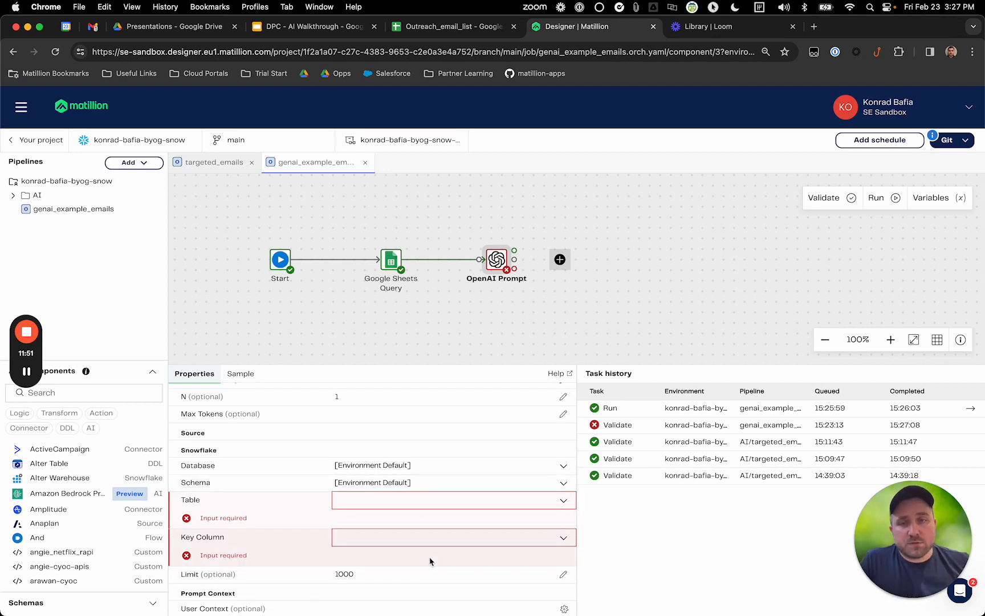
pyautogui.click(381, 488)
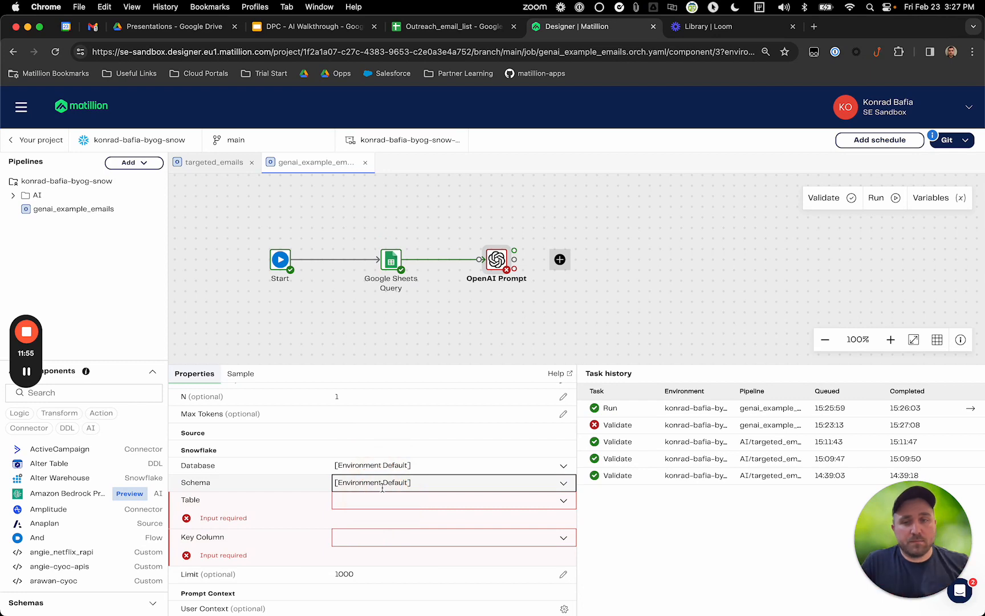
pyautogui.scroll(-1, 382, 487)
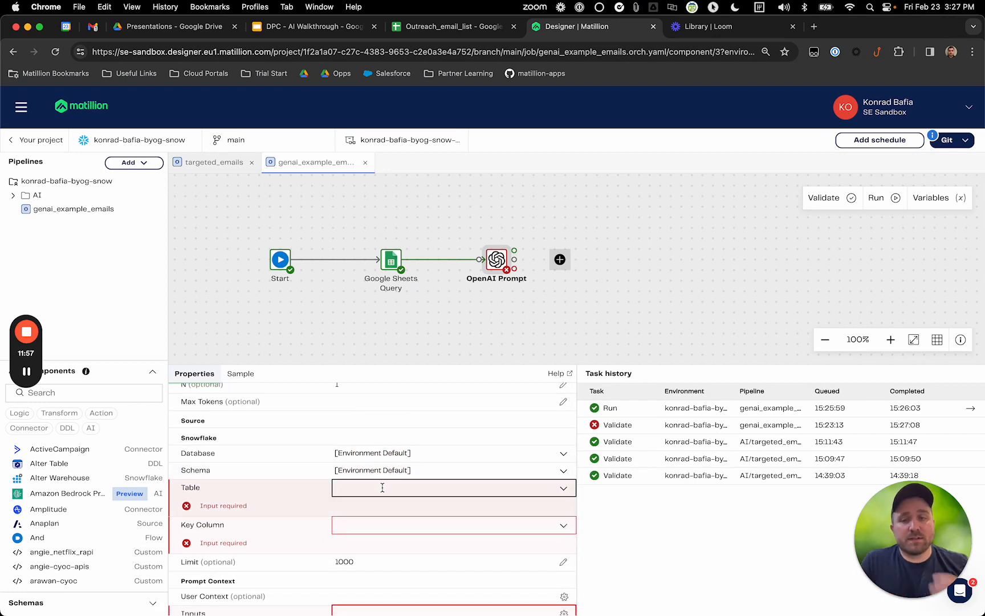
pyautogui.click(408, 470)
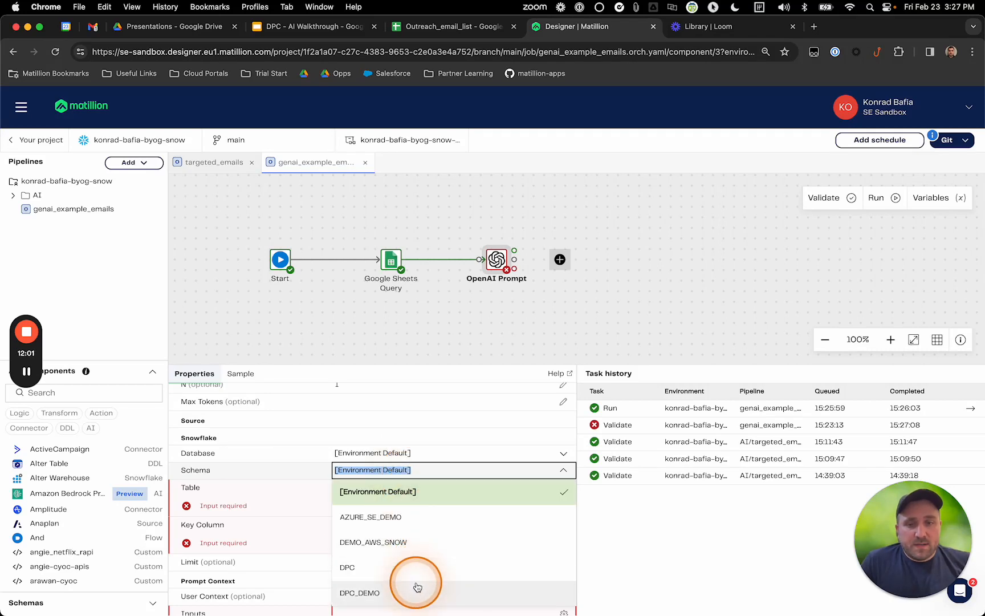
pyautogui.click(417, 586)
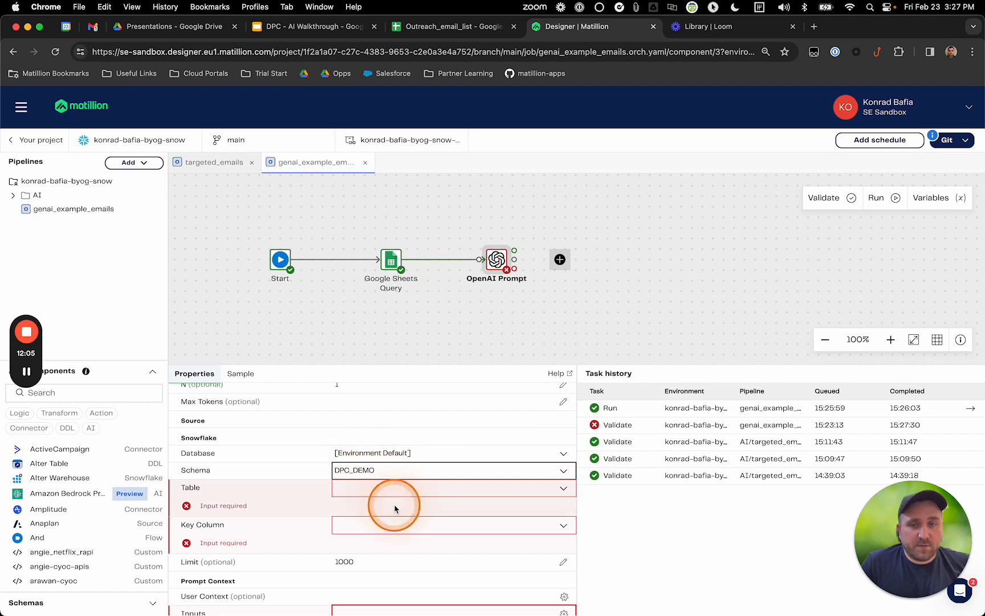
pyautogui.click(417, 490)
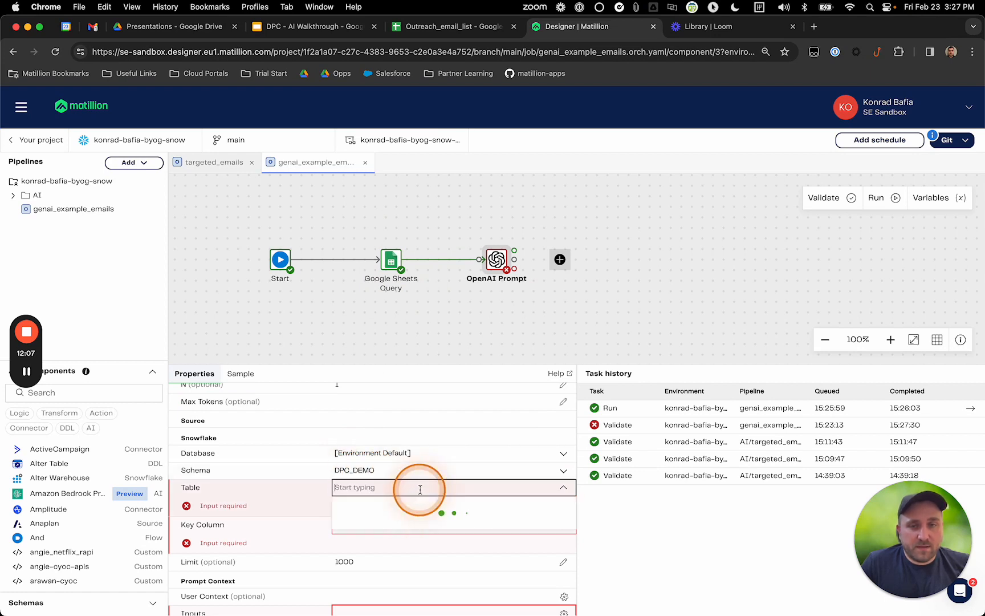
pyautogui.click(409, 508)
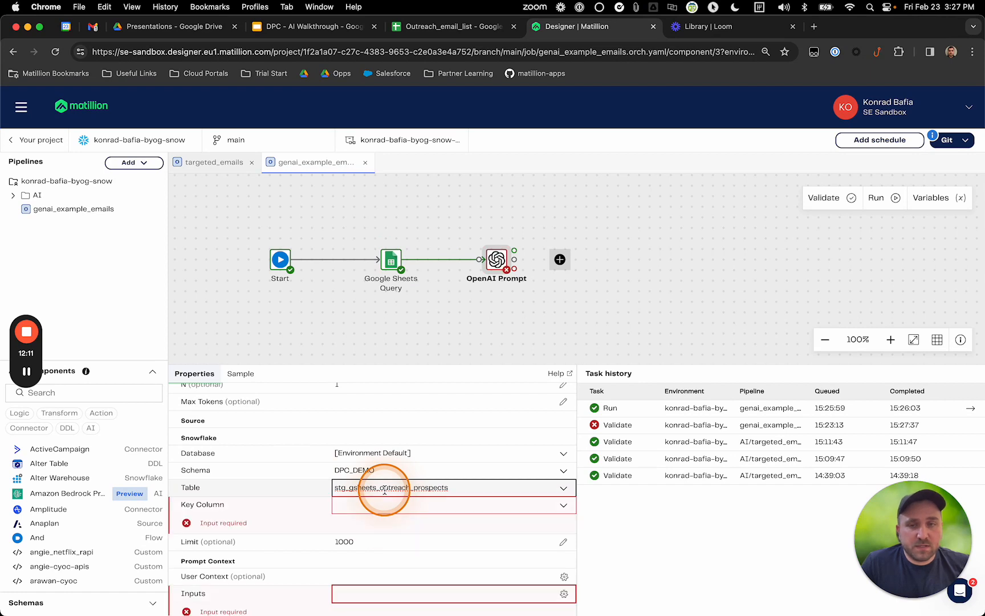
# Step: Set the key column of the OpenAI Prompt's source table to id
pyautogui.click(552, 505)
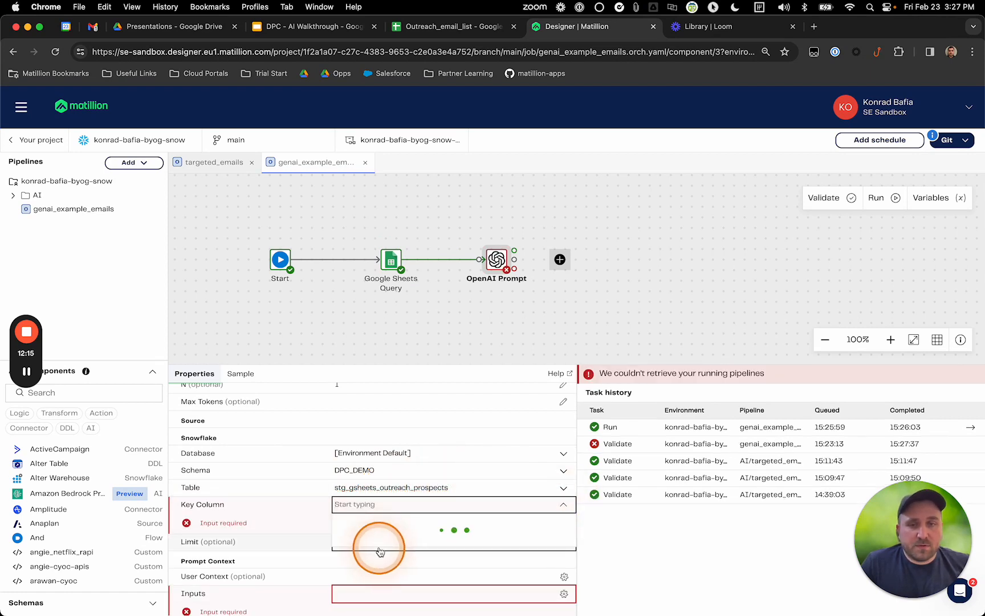
pyautogui.write('id')
pyautogui.scroll(-2, 464, 485)
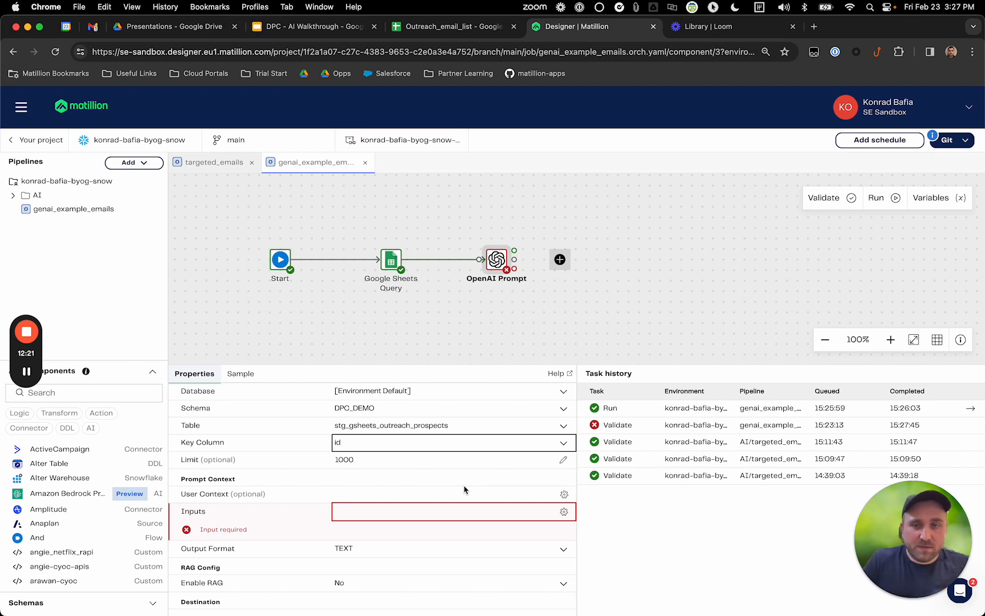
pyautogui.scroll(-1, 466, 511)
pyautogui.click(618, 537)
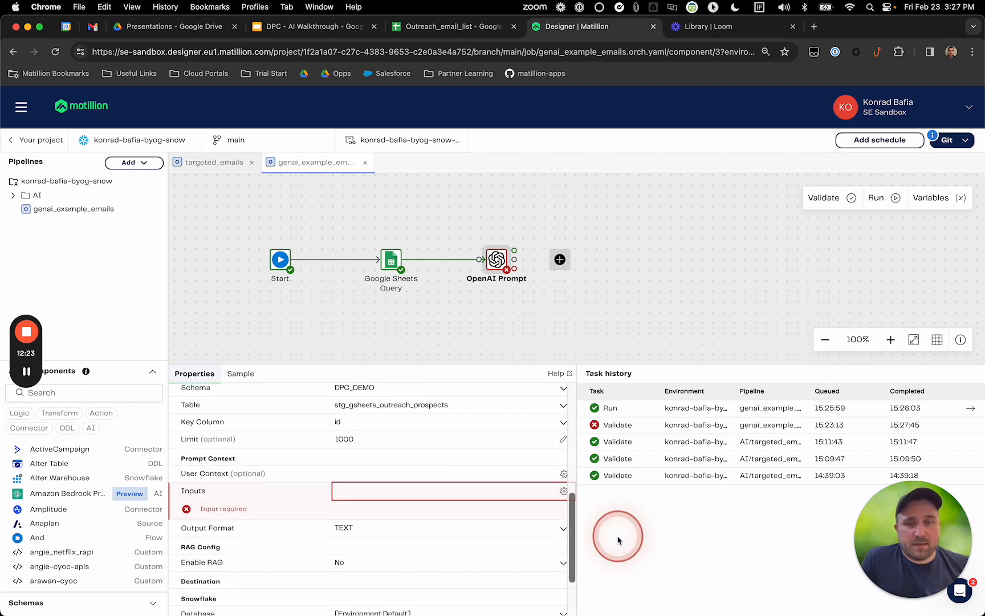
# Step: Open the prompt context's Inputs and add the Company and Company Email columns
pyautogui.click(402, 489)
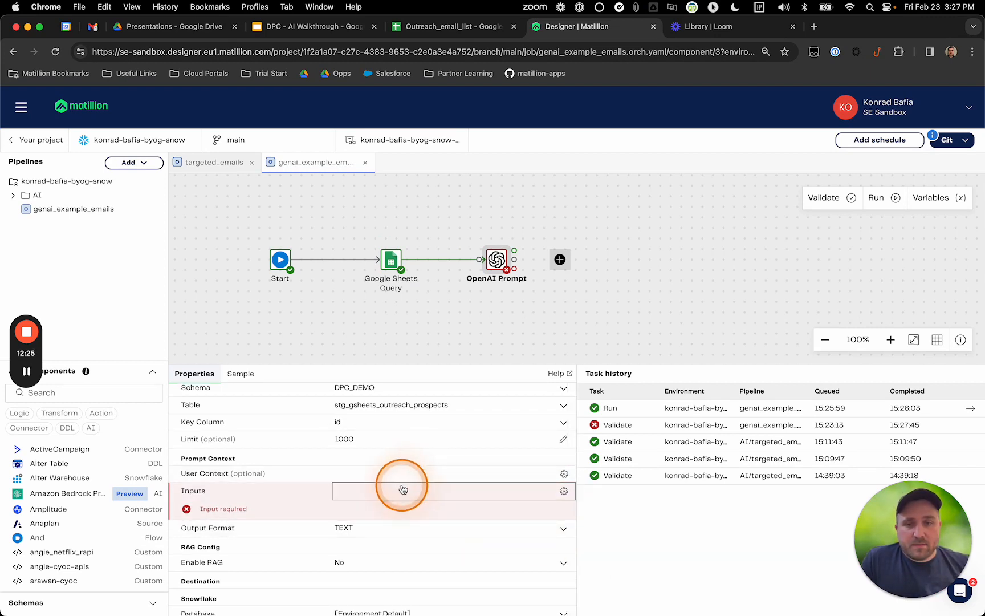
pyautogui.click(429, 493)
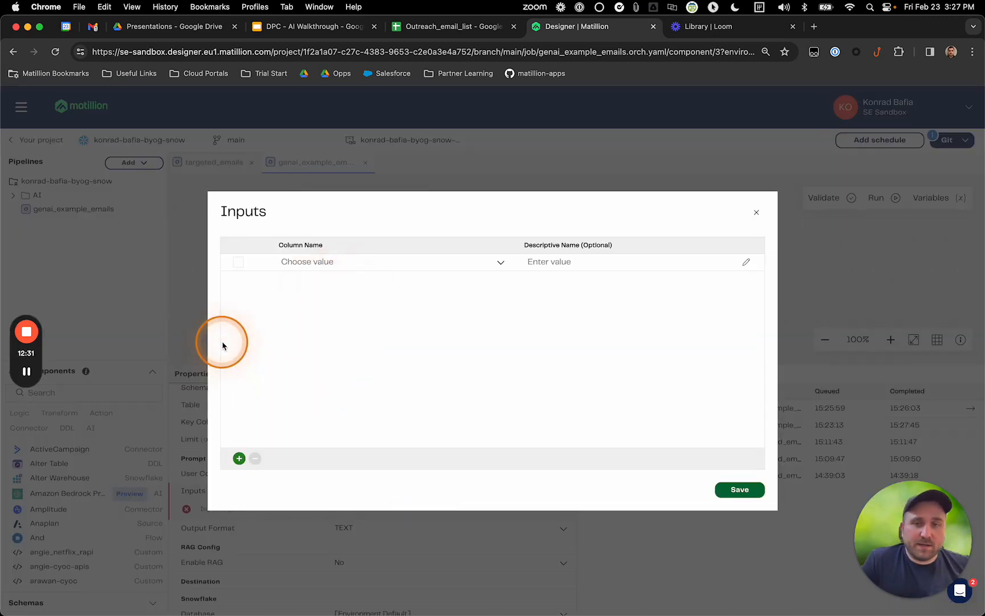
pyautogui.click(324, 260)
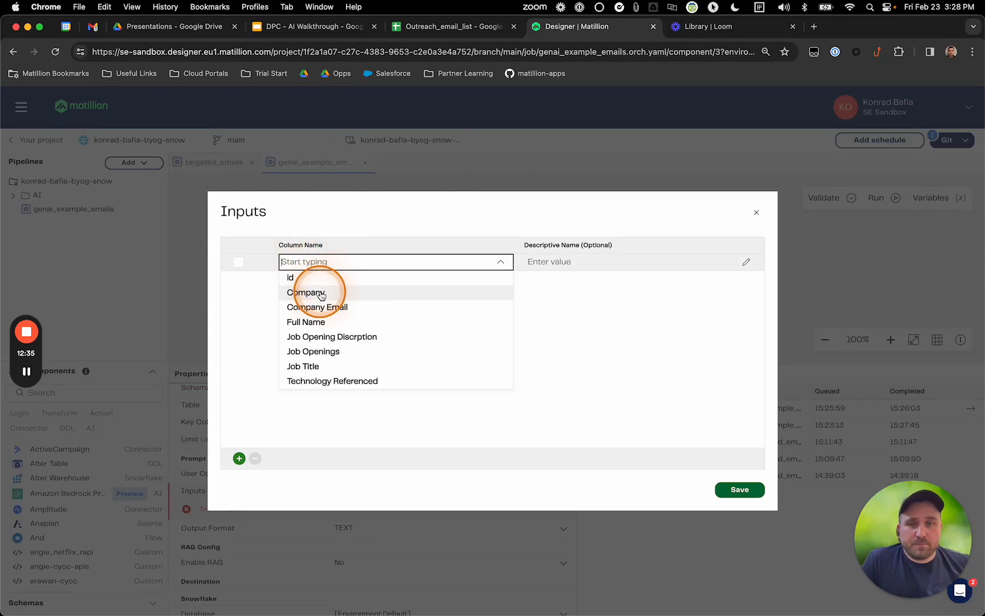
pyautogui.click(321, 294)
pyautogui.click(239, 458)
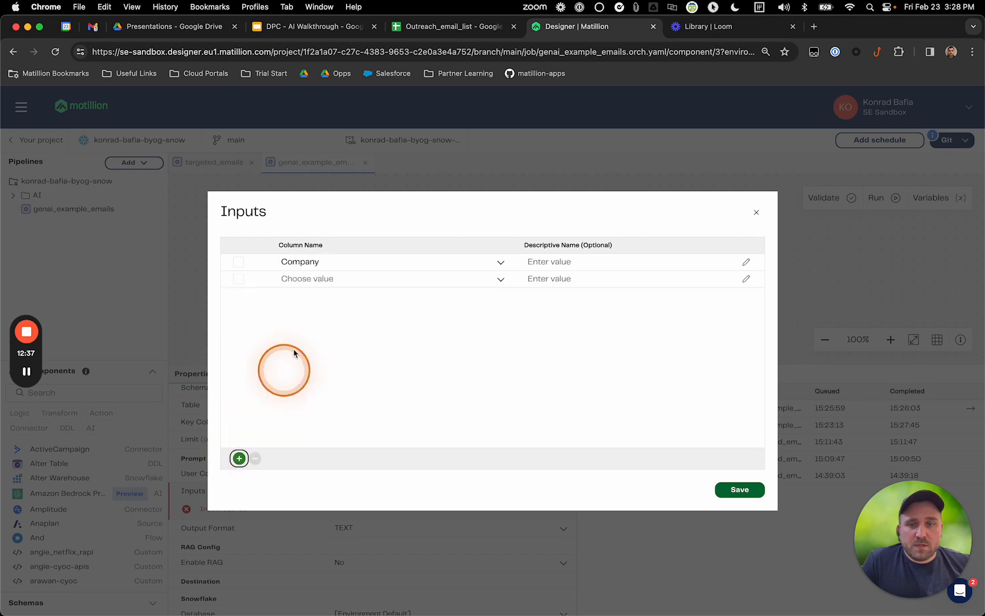
pyautogui.click(327, 291)
pyautogui.click(321, 322)
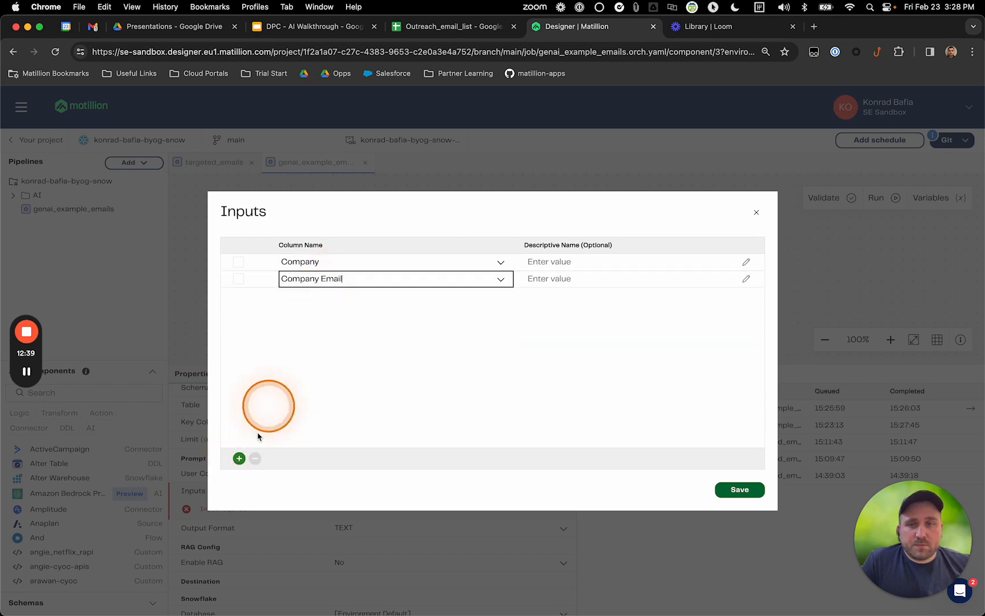
# Step: Add the Full Name, Job Opening Discrption and Job Openings columns to the prompt inputs
pyautogui.click(239, 458)
pyautogui.click(325, 294)
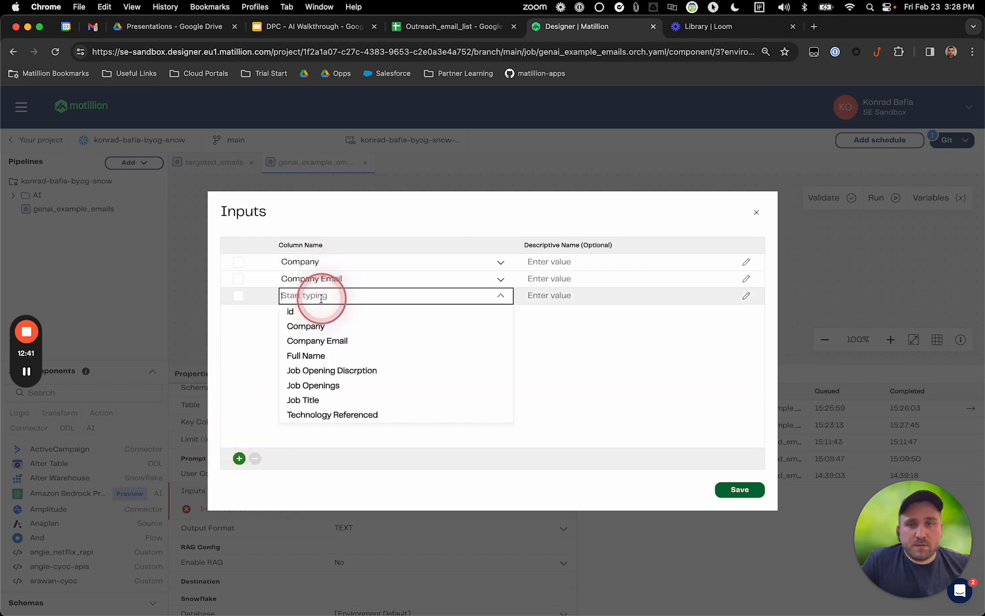
pyautogui.click(308, 357)
pyautogui.click(240, 458)
pyautogui.click(329, 312)
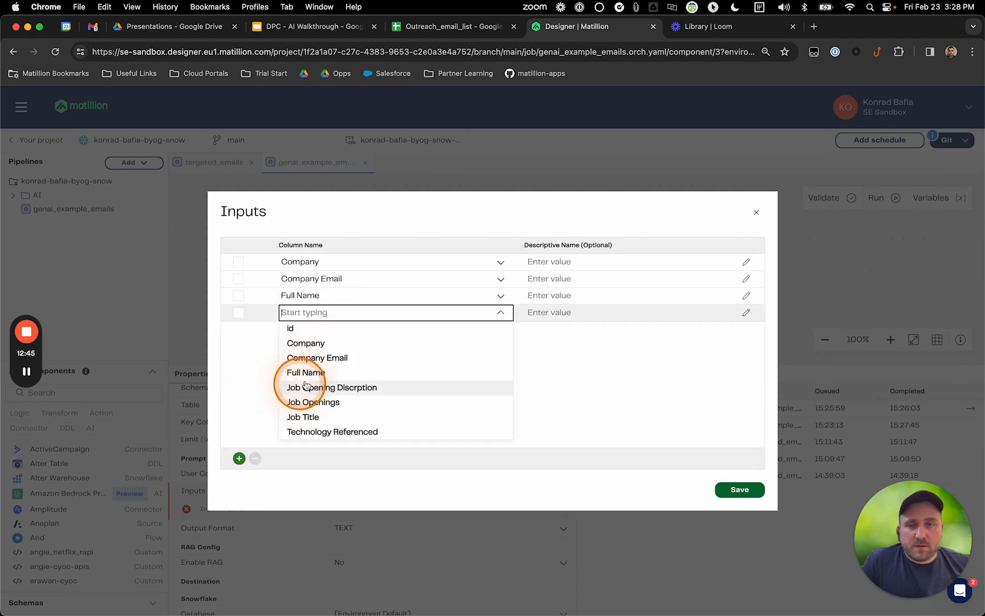
pyautogui.click(305, 388)
pyautogui.click(239, 458)
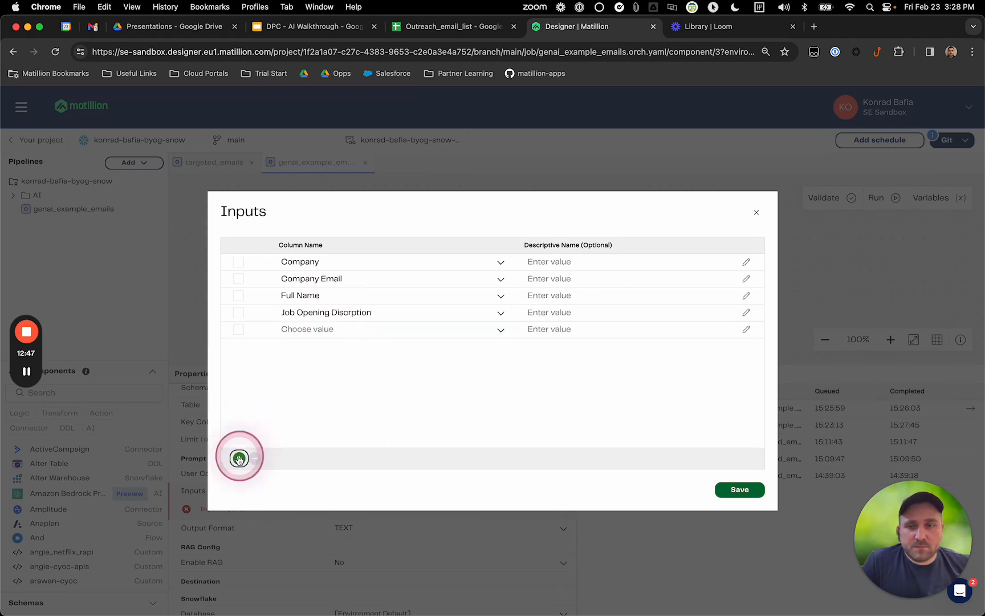
pyautogui.click(319, 330)
pyautogui.click(317, 416)
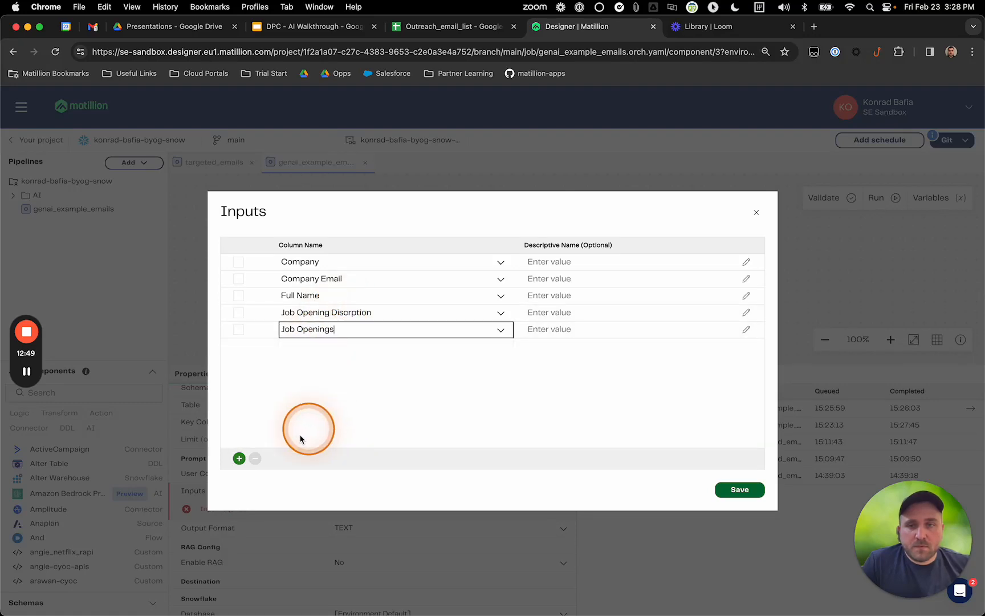
# Step: Add the Job Title and Technology Referenced columns to the prompt inputs and save the list
pyautogui.click(239, 458)
pyautogui.click(344, 345)
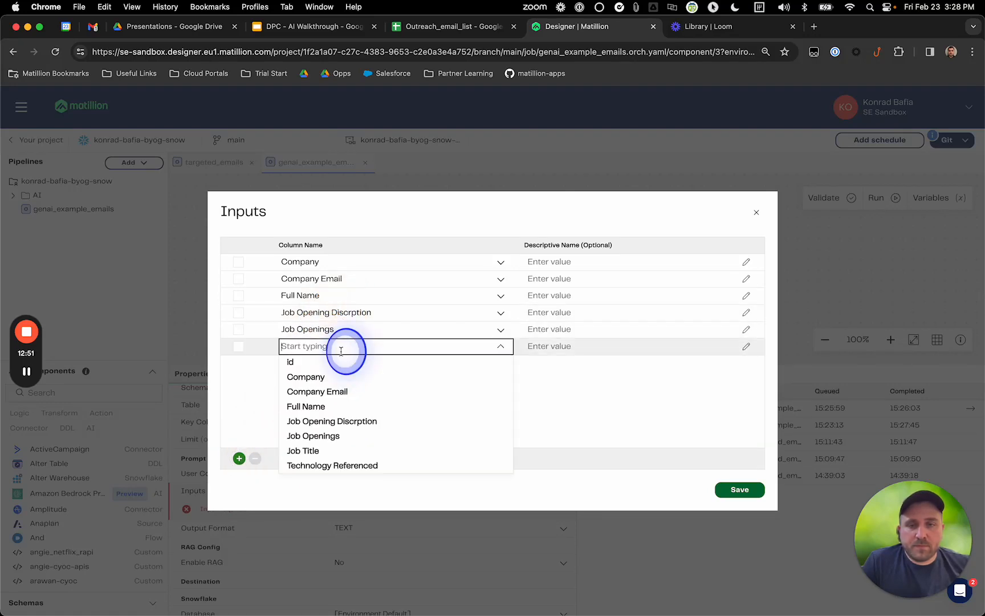
pyautogui.click(304, 451)
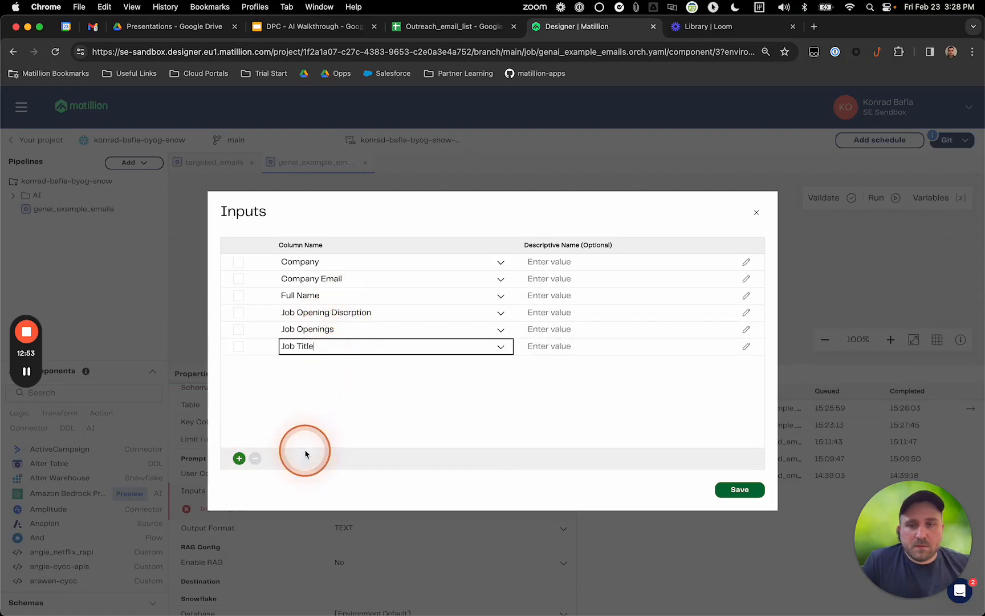
pyautogui.click(239, 459)
pyautogui.click(286, 365)
pyautogui.click(304, 483)
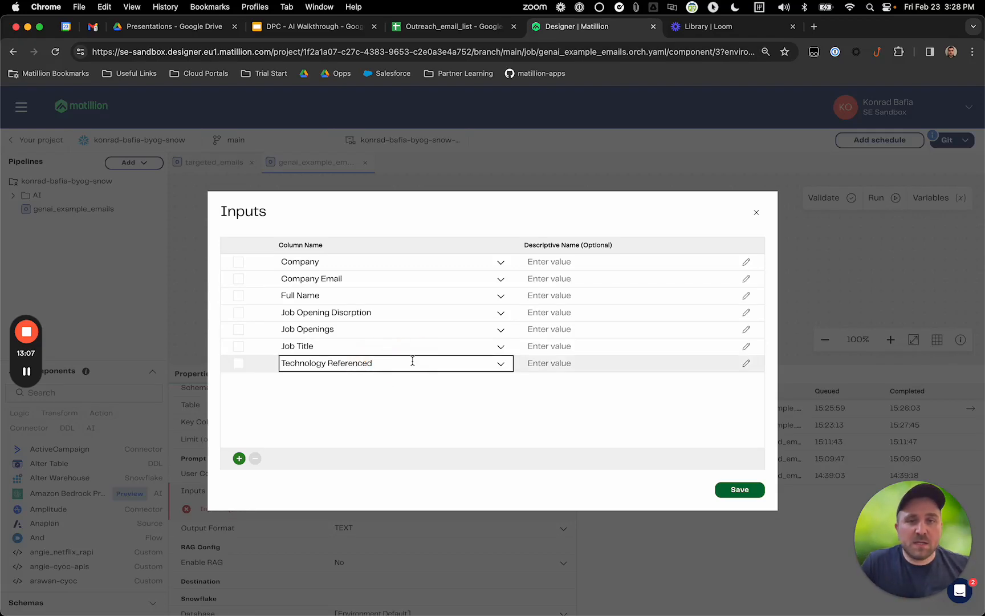
pyautogui.click(742, 490)
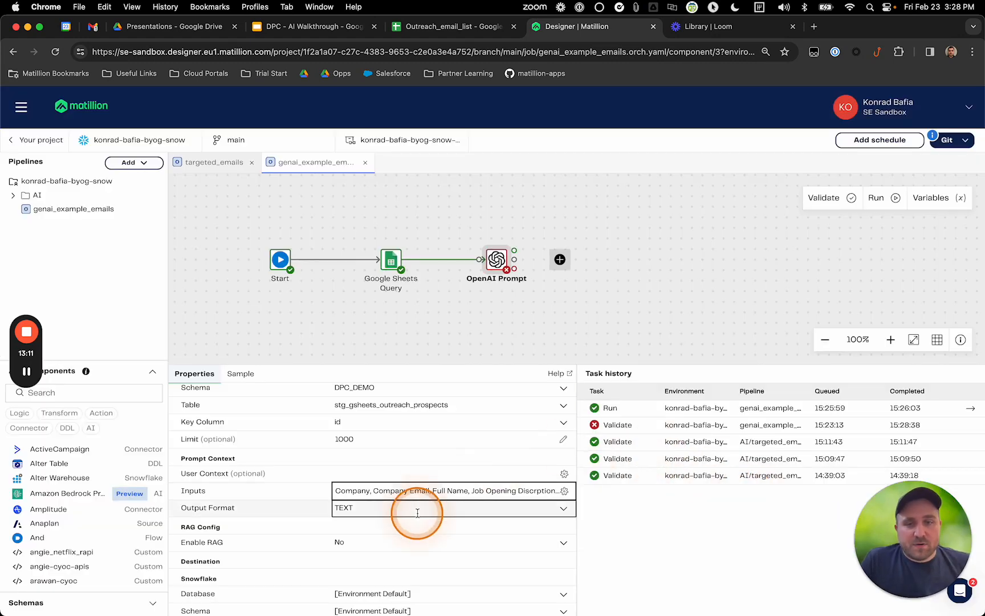
# Step: Set the schema of the OpenAI Prompt's Snowflake destination to DPC_DEMO
pyautogui.scroll(-2, 432, 520)
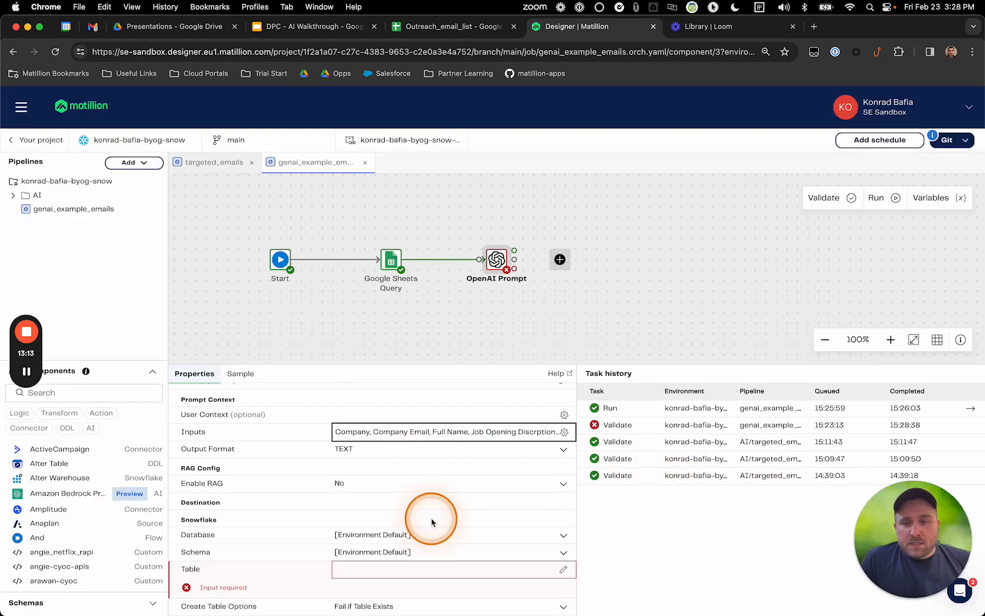
pyautogui.scroll(1, 432, 521)
pyautogui.scroll(-1, 432, 521)
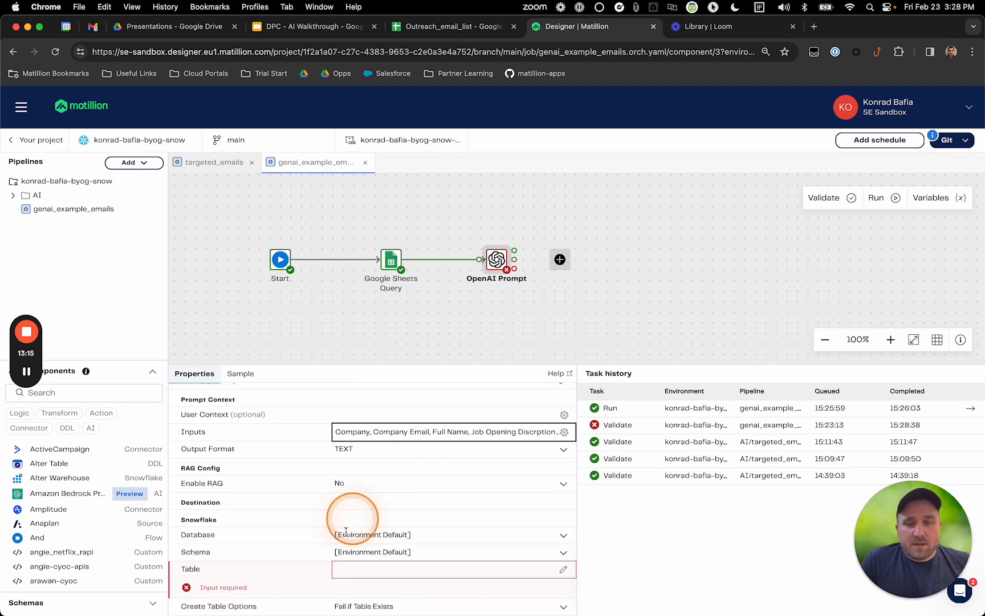
pyautogui.click(401, 551)
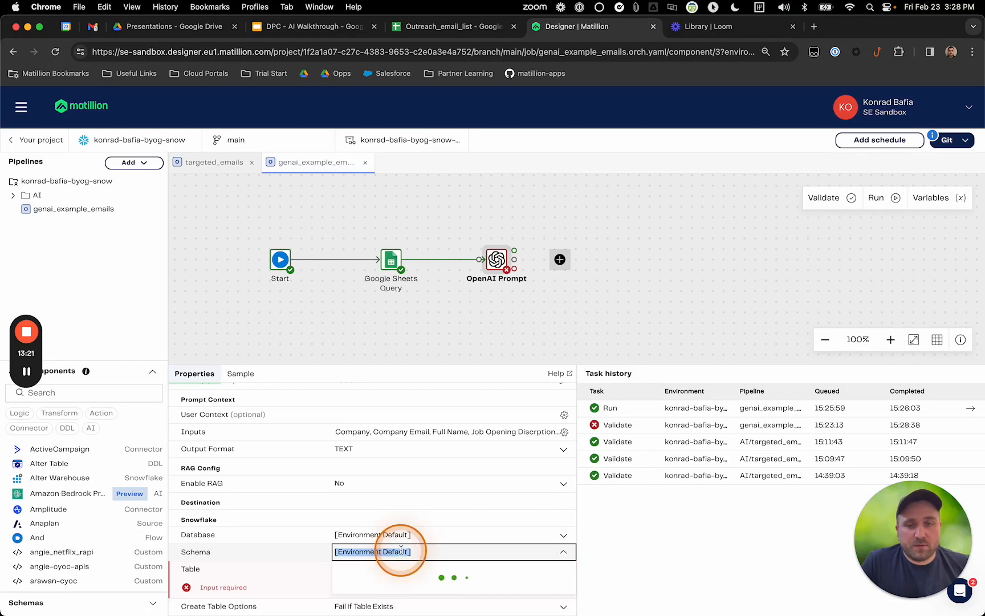
pyautogui.click(417, 586)
# Step: Name the OpenAI Prompt's destination table openai_email_prospecting_template
pyautogui.click(439, 592)
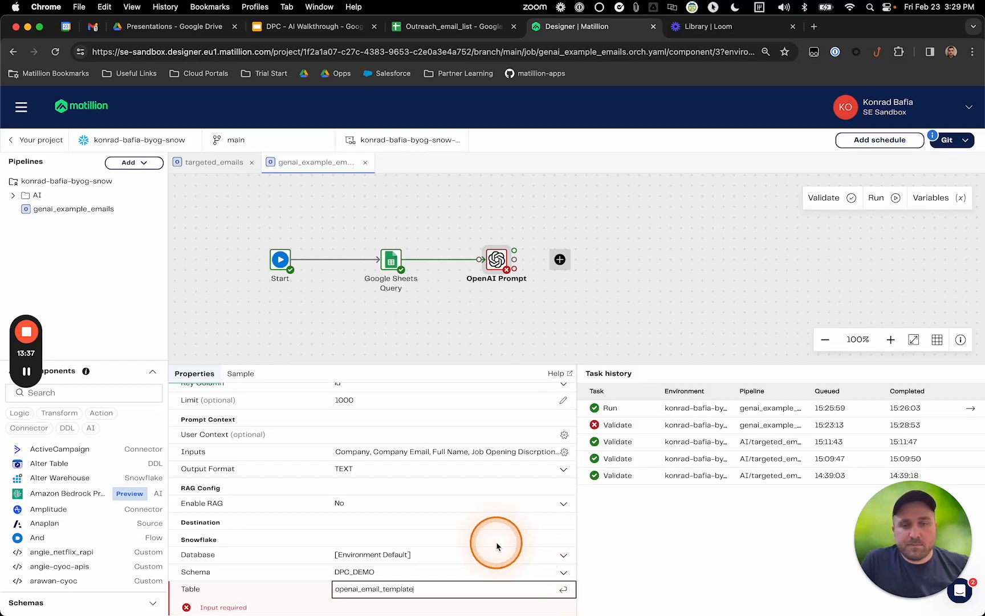
pyautogui.scroll(-1, 497, 540)
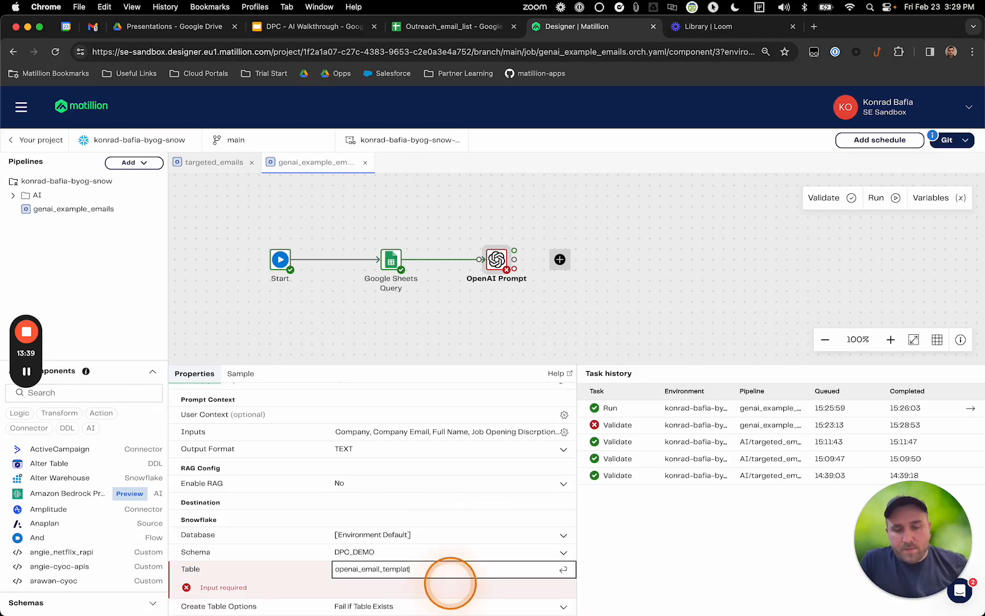
pyautogui.write('prospecting_')
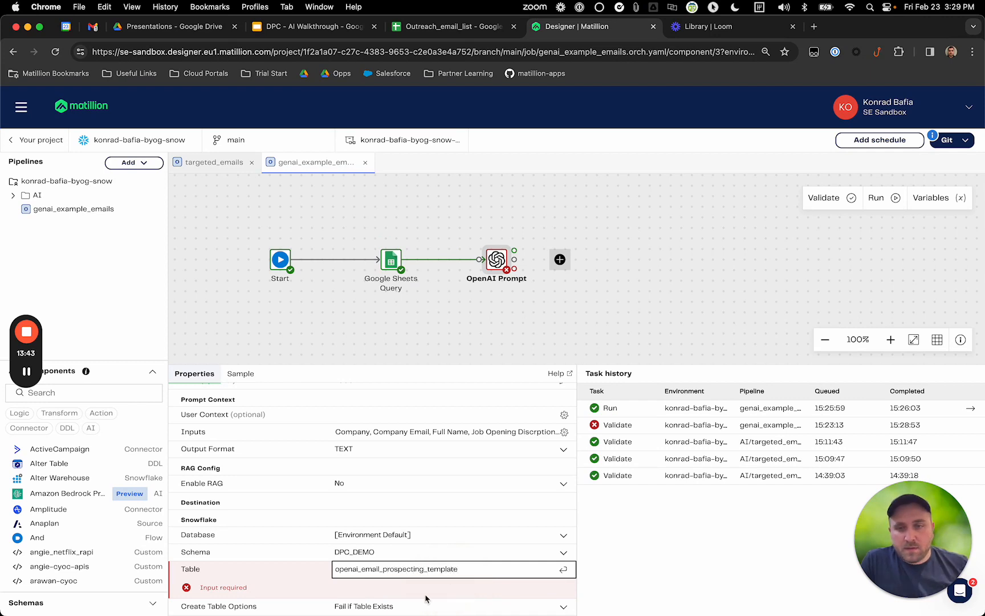
pyautogui.click(651, 572)
# Step: Set the destination's create table option to Replace if Table Exists
pyautogui.click(392, 606)
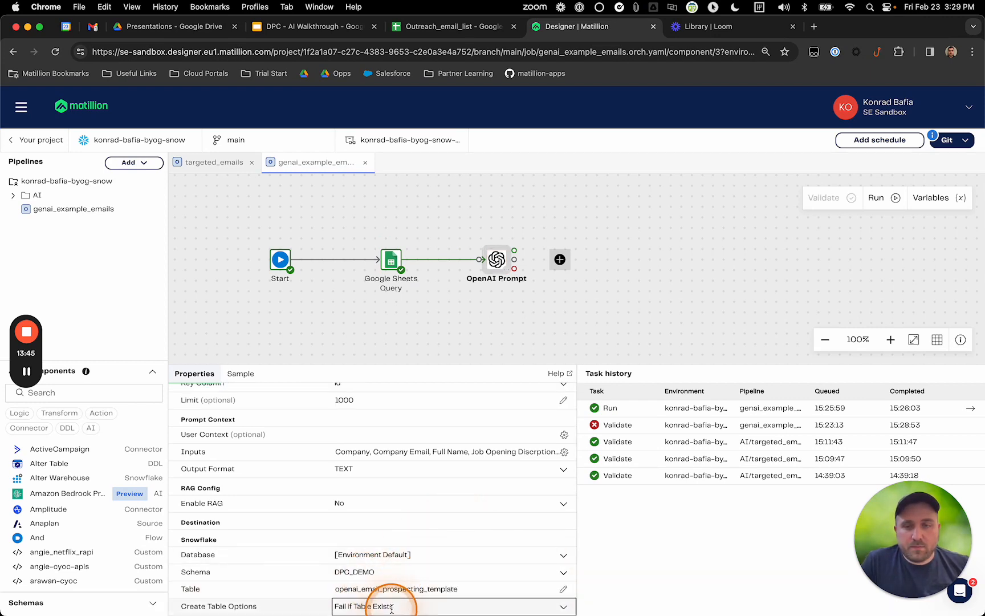
pyautogui.click(404, 607)
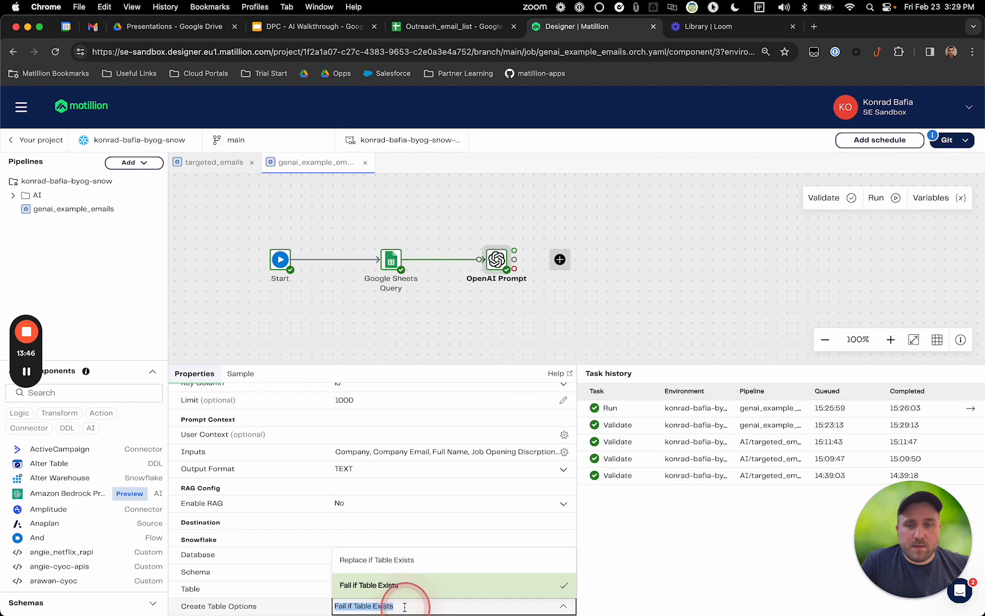
pyautogui.click(463, 562)
pyautogui.click(642, 572)
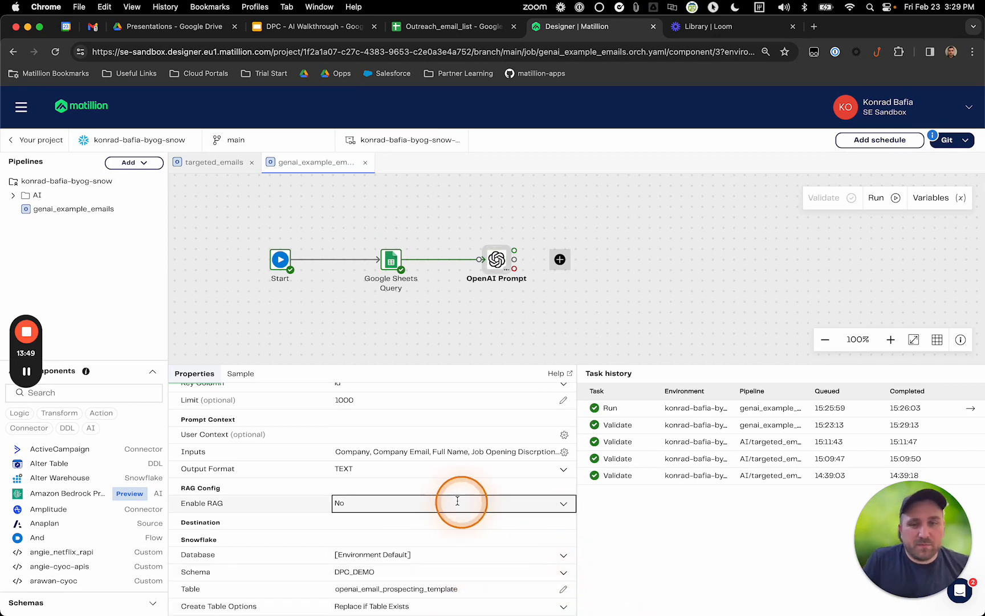
# Step: Review the OpenAI Prompt's model, source table and prompt context settings
pyautogui.scroll(1, 450, 562)
pyautogui.scroll(5, 450, 561)
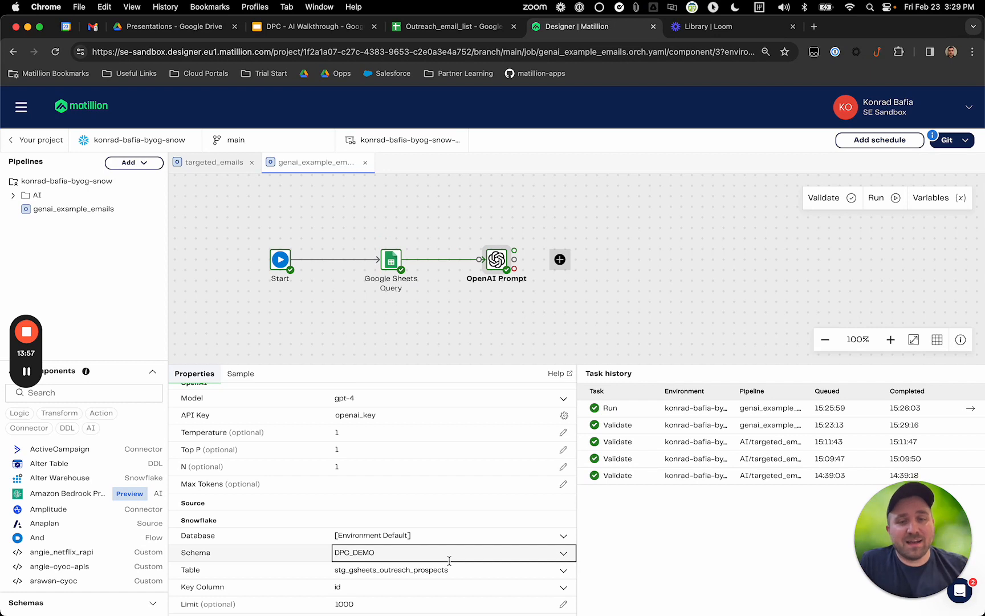
pyautogui.scroll(-3, 449, 561)
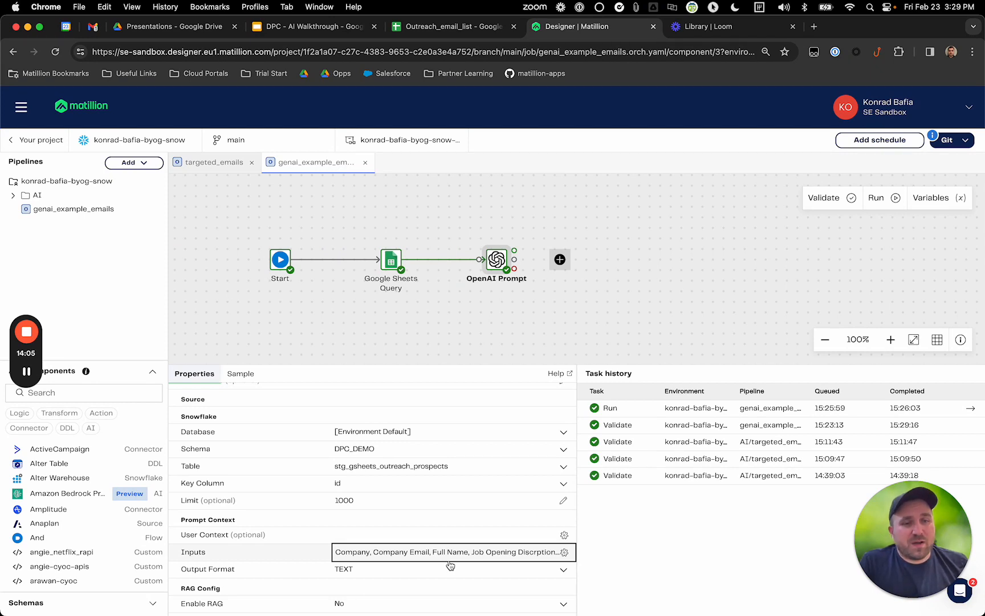
pyautogui.click(385, 517)
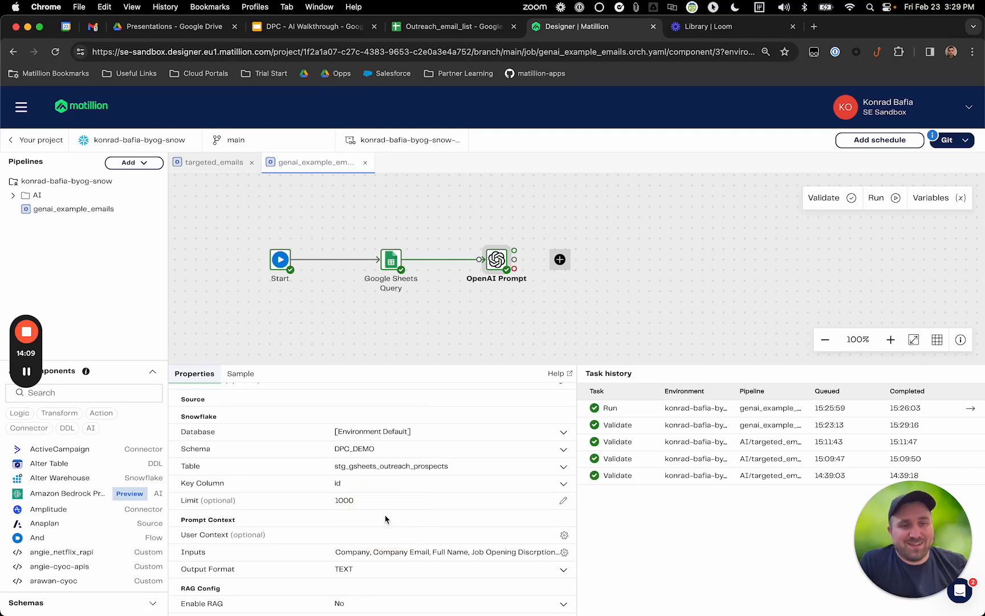
pyautogui.scroll(2, 386, 518)
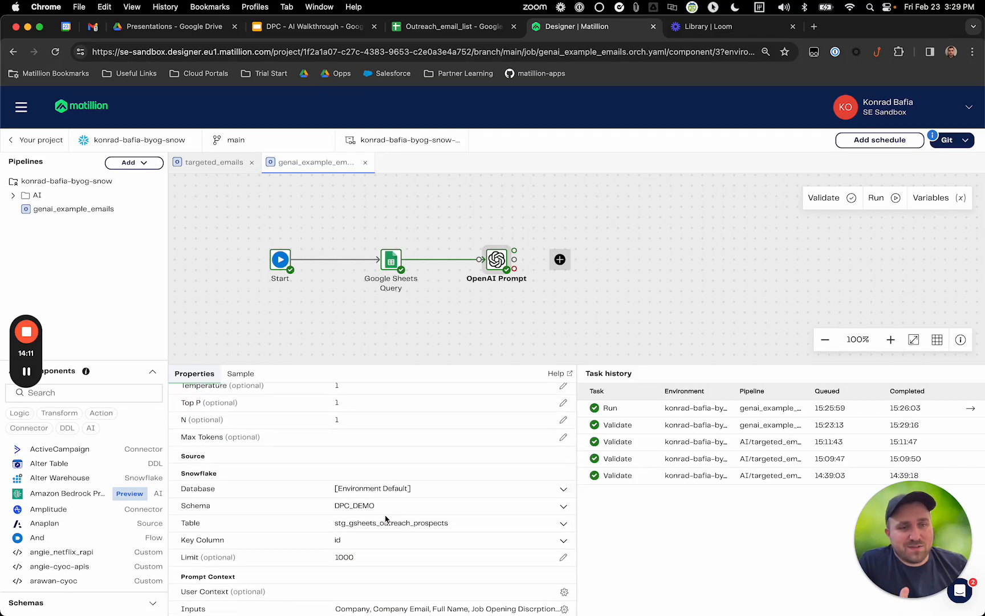
pyautogui.scroll(-3, 385, 517)
pyautogui.scroll(1, 386, 517)
pyautogui.click(213, 516)
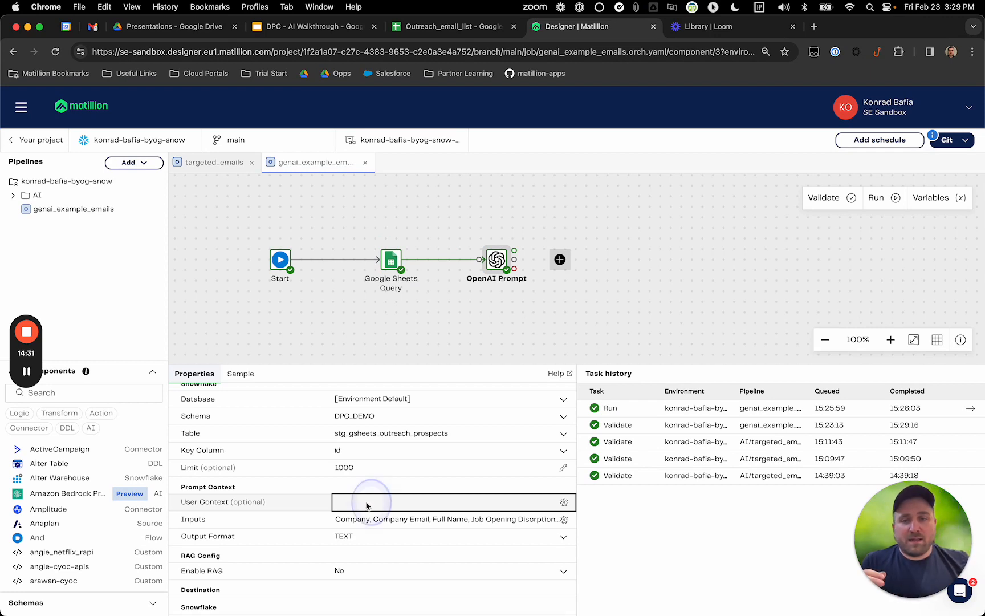
pyautogui.click(367, 503)
pyautogui.click(369, 371)
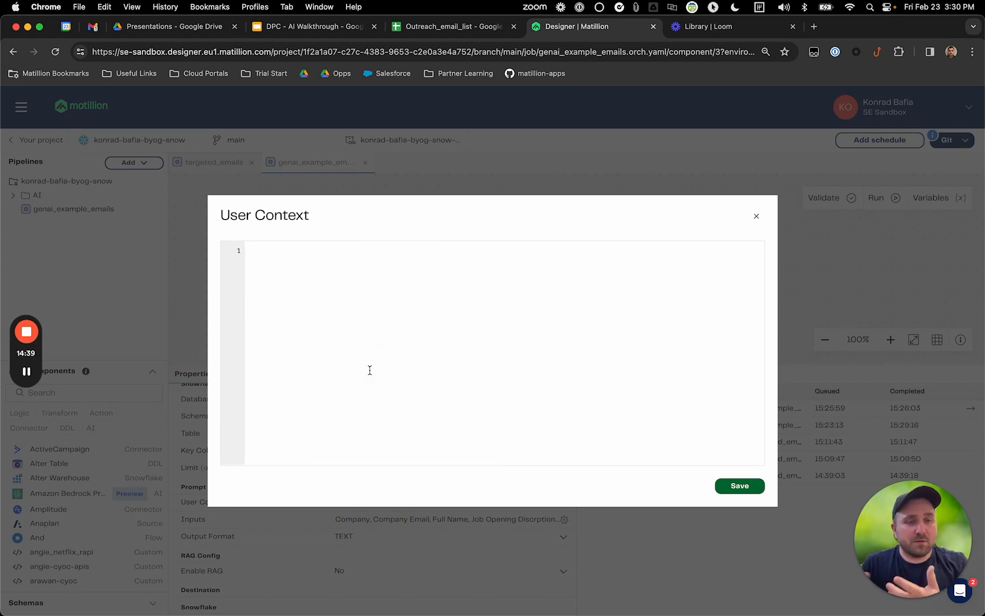
pyautogui.click(757, 216)
# Step: Copy the full User Context text from the OpenAI Prompt component in the targeted_emails pipeline
pyautogui.click(235, 162)
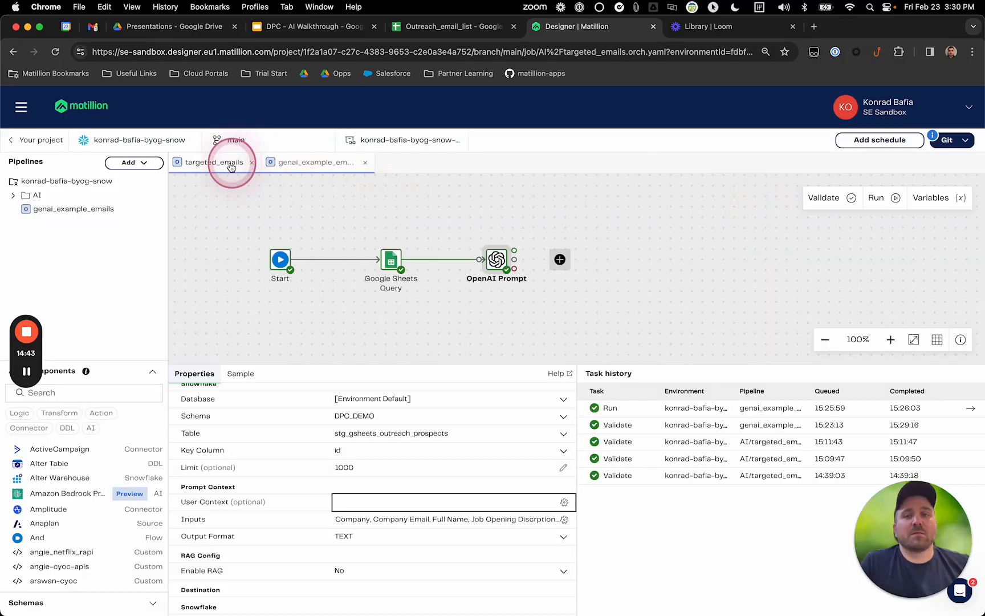
pyautogui.click(637, 191)
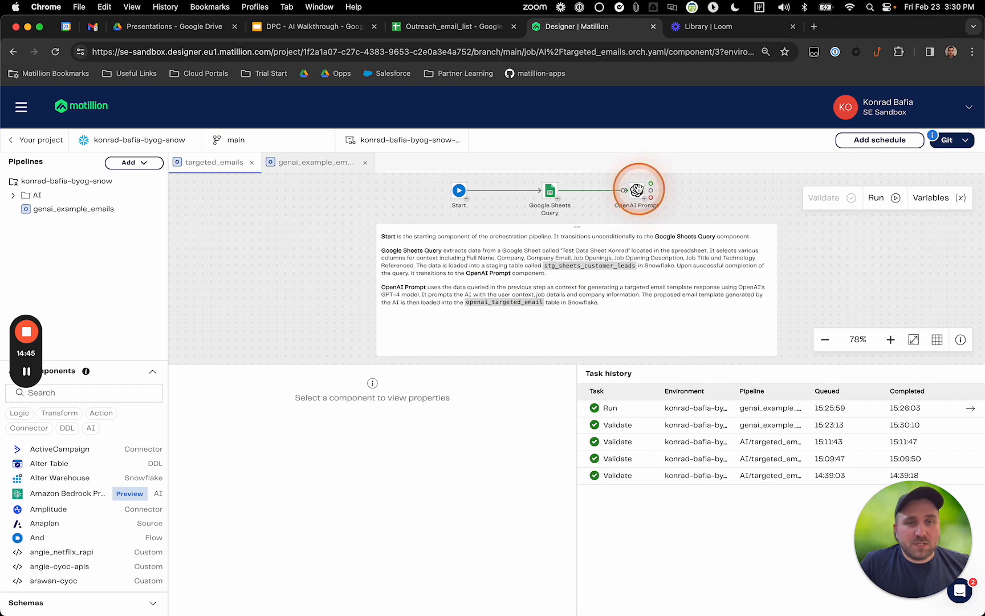
pyautogui.scroll(-5, 431, 503)
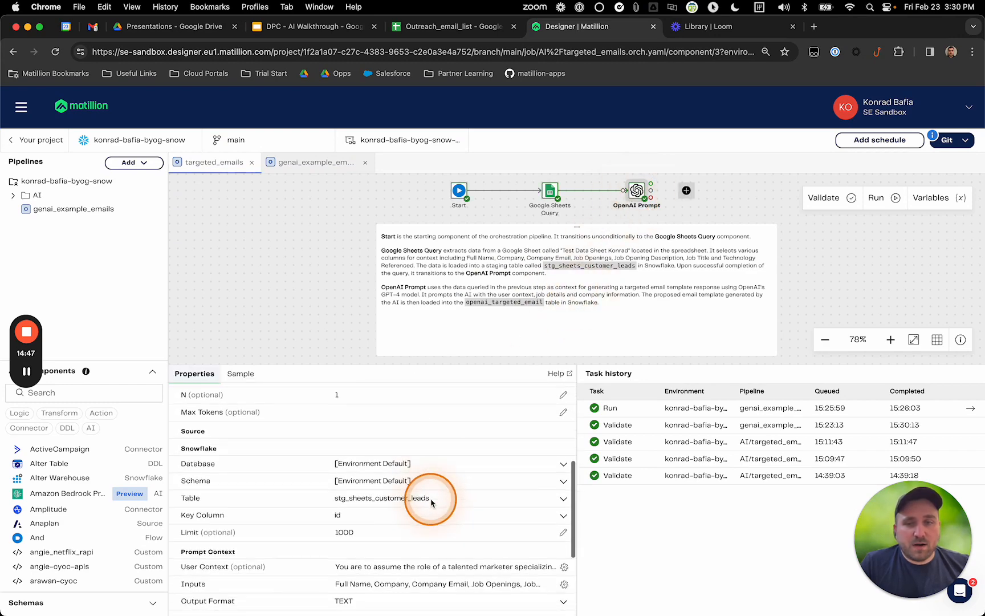
pyautogui.click(564, 486)
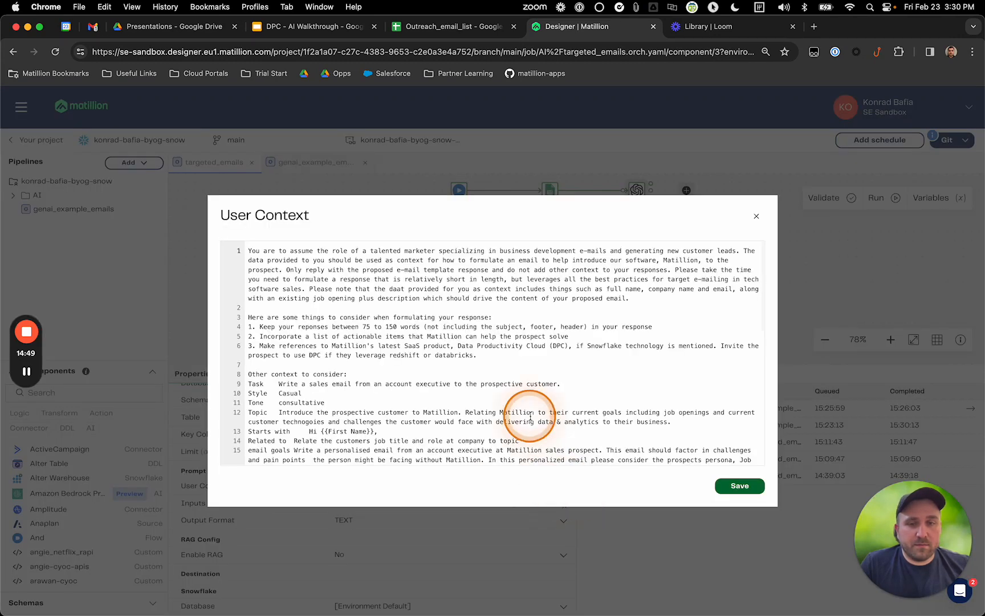
pyautogui.press('super+a')
pyautogui.press('super+c')
pyautogui.press('Escape')
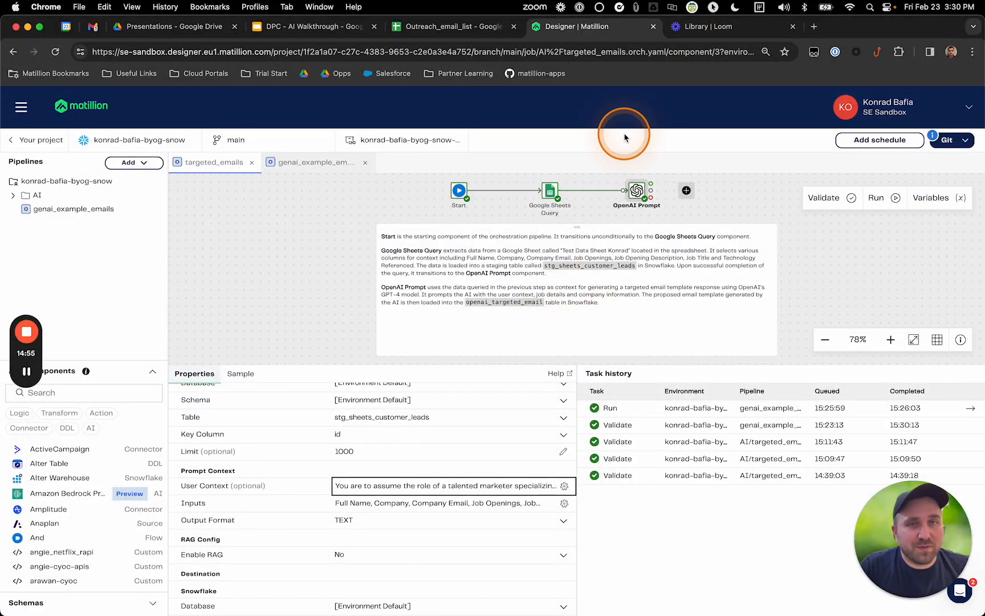
# Step: Paste the copied prompt text into the User Context of the OpenAI Prompt in the genai_example_emails pipeline
pyautogui.click(318, 161)
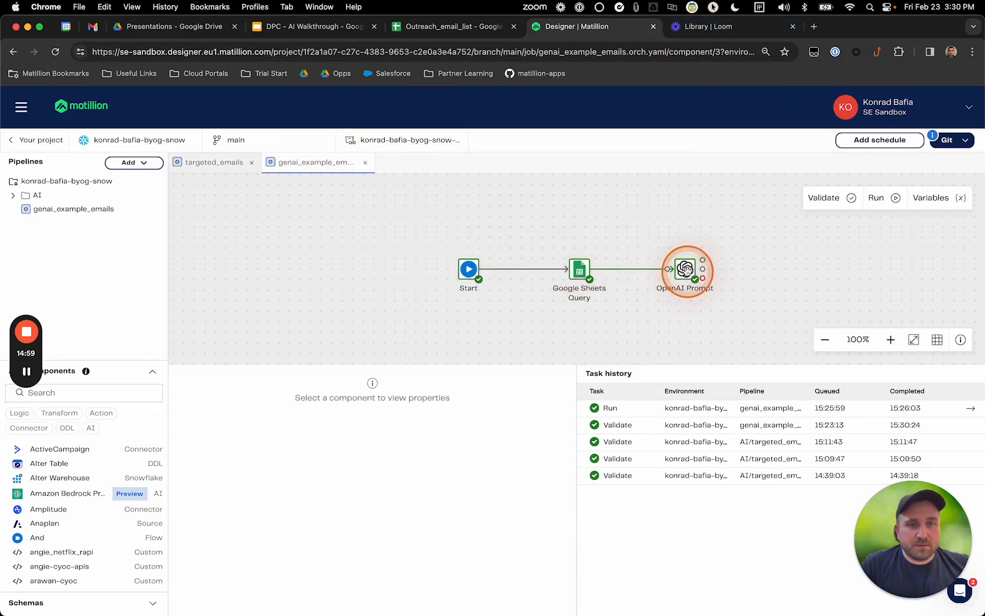
pyautogui.click(686, 270)
pyautogui.scroll(-5, 425, 506)
pyautogui.scroll(-3, 425, 507)
pyautogui.click(404, 524)
pyautogui.click(453, 367)
pyautogui.press('super+v')
# Step: Check the pasted instructions on response length, task, style and email examples, and save the User Context
pyautogui.scroll(10, 454, 369)
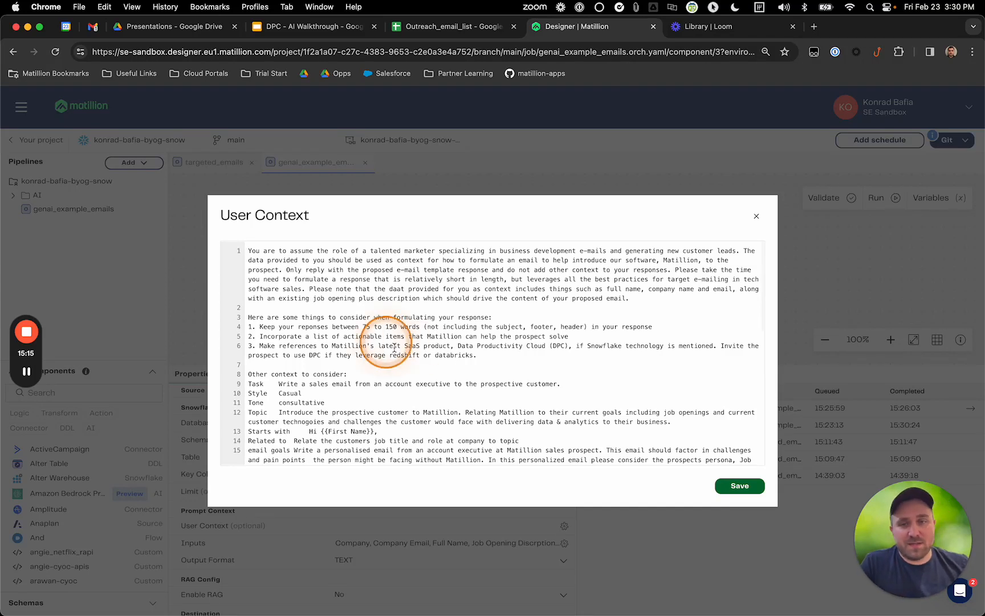
pyautogui.moveTo(259, 326); pyautogui.dragTo(640, 326)
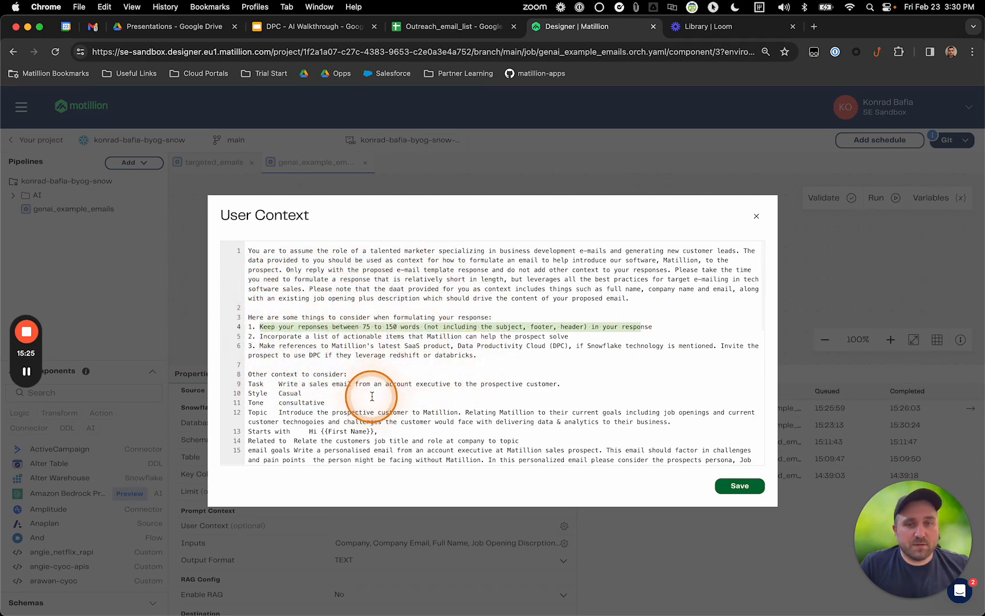
pyautogui.scroll(-5, 372, 396)
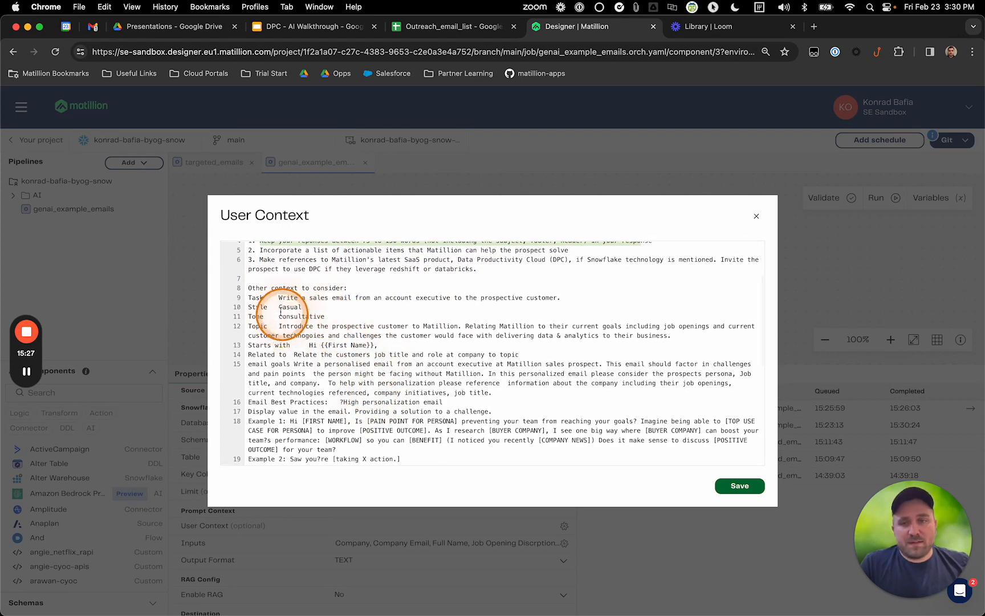
pyautogui.moveTo(279, 297); pyautogui.dragTo(530, 299)
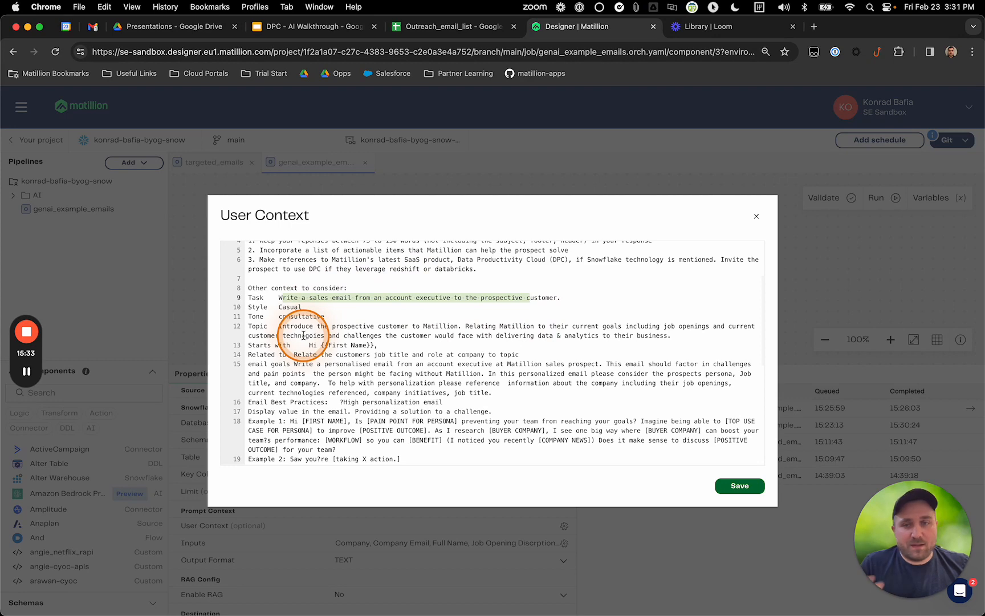
pyautogui.scroll(-5, 303, 335)
pyautogui.scroll(8, 303, 335)
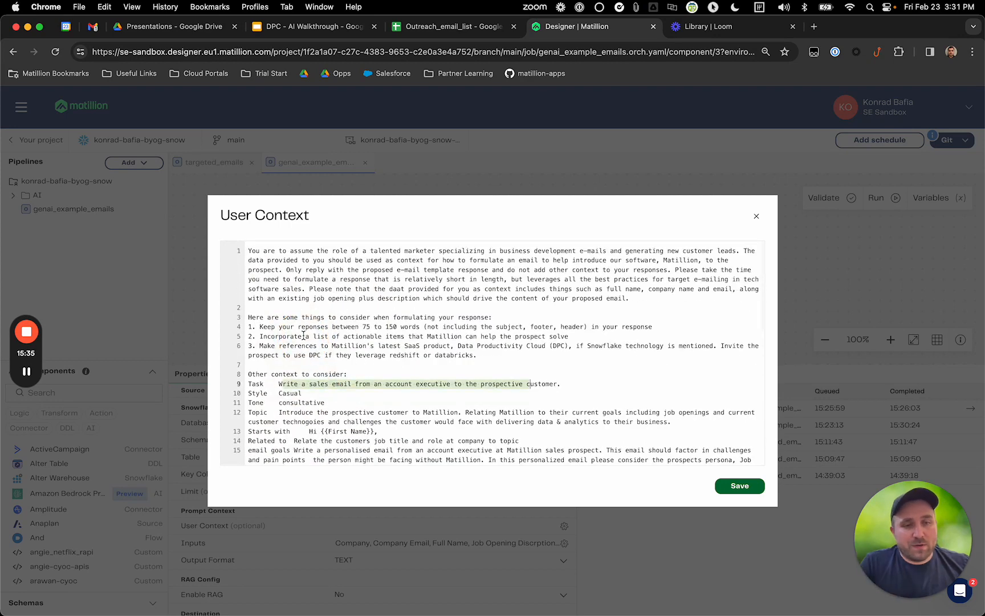
pyautogui.click(734, 488)
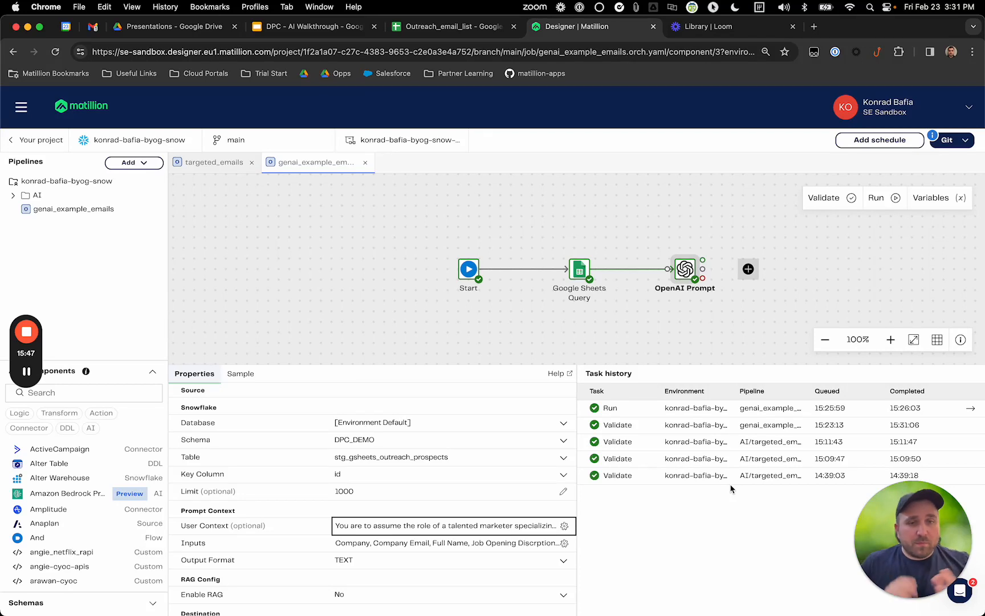
# Step: Review the finished OpenAI Prompt configuration, from the provider, model and optional OpenAI parameters to the source, prompt context and destination settings
pyautogui.click(563, 493)
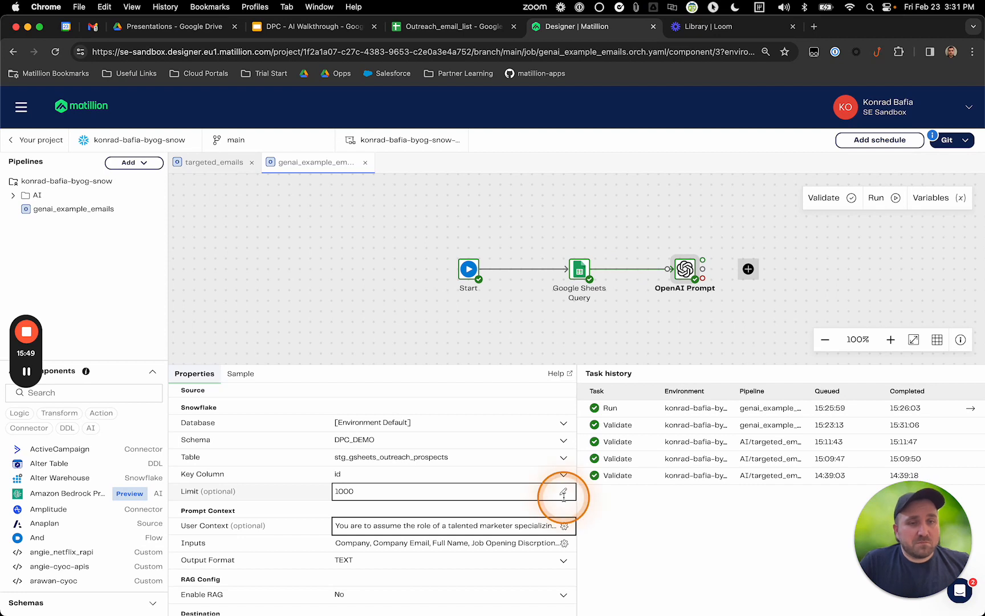
pyautogui.moveTo(505, 314); pyautogui.dragTo(378, 316)
pyautogui.click(234, 376)
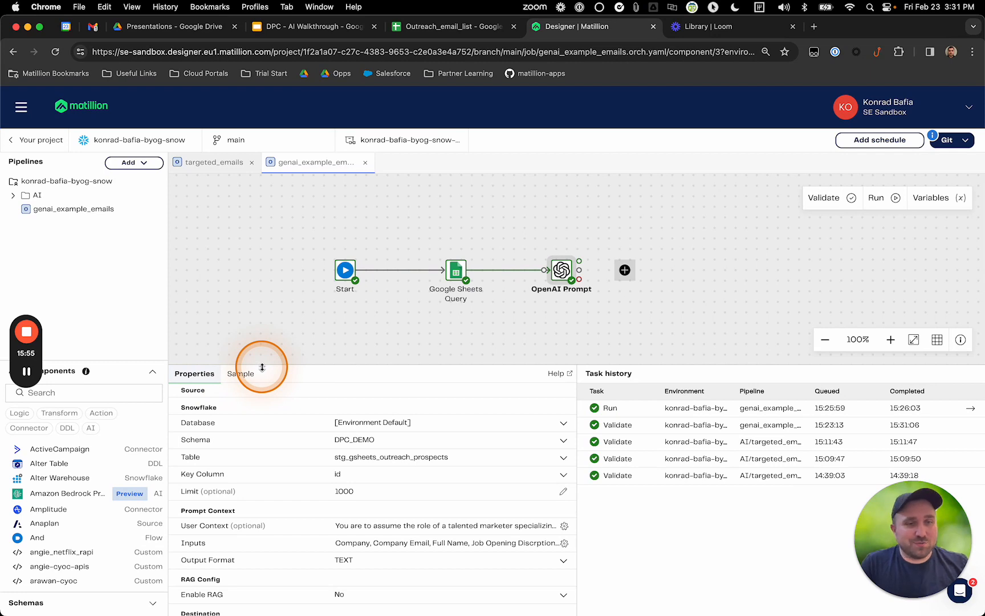
pyautogui.scroll(5, 399, 513)
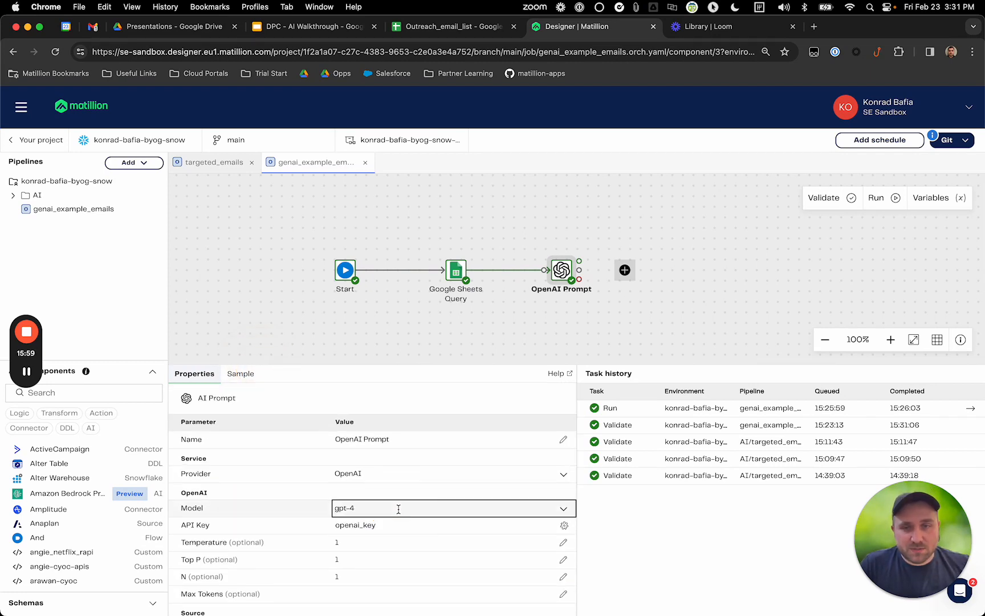
pyautogui.scroll(-2, 399, 508)
pyautogui.click(266, 513)
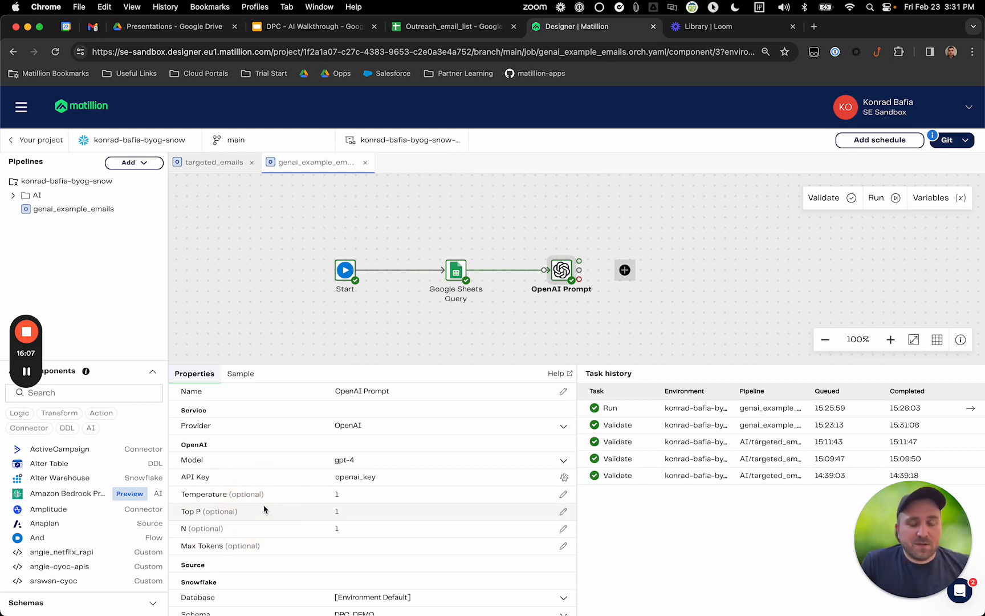
pyautogui.click(343, 528)
pyautogui.scroll(2, 431, 464)
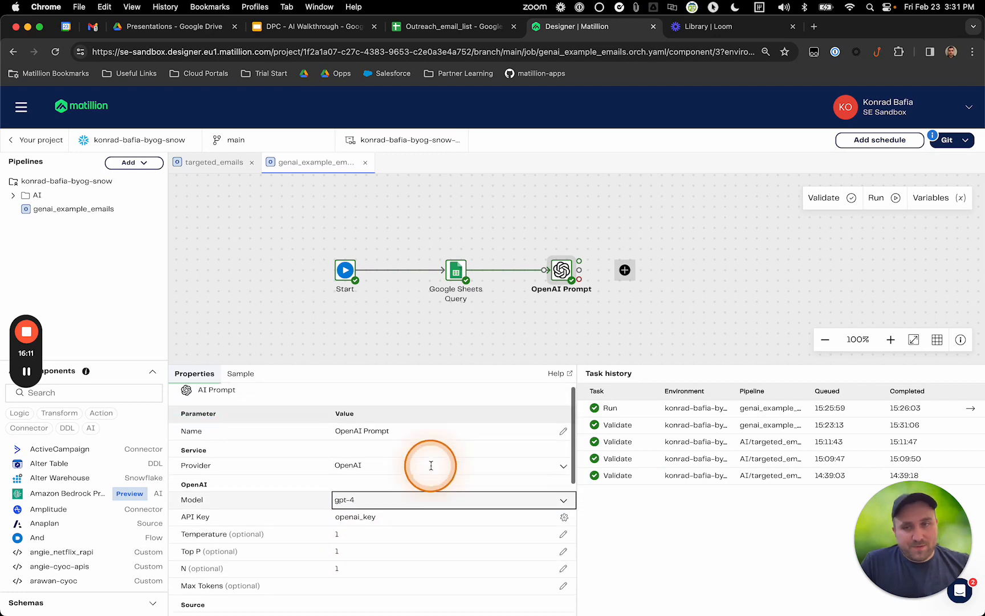
pyautogui.scroll(-12, 419, 516)
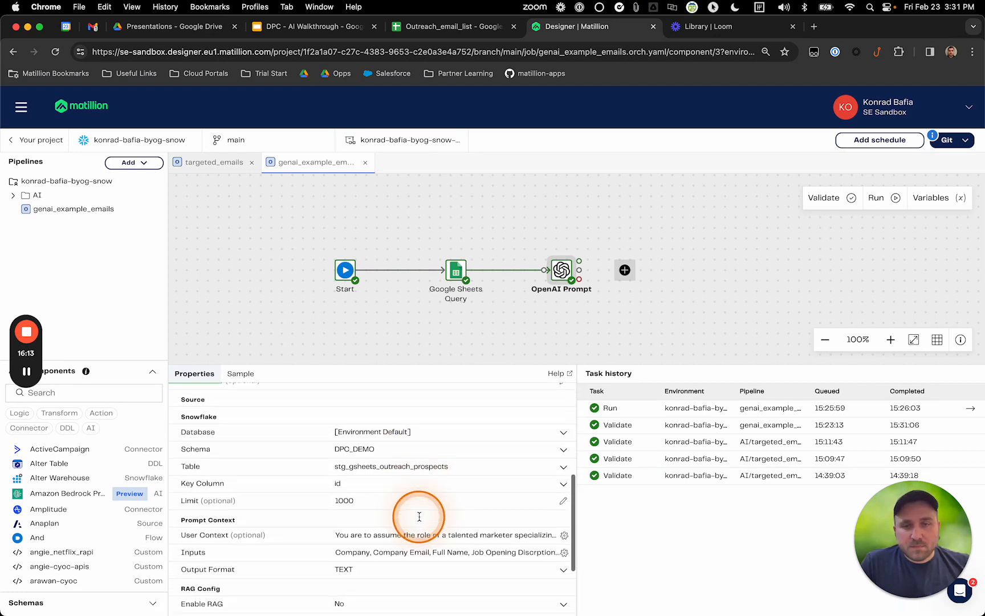
pyautogui.scroll(12, 421, 520)
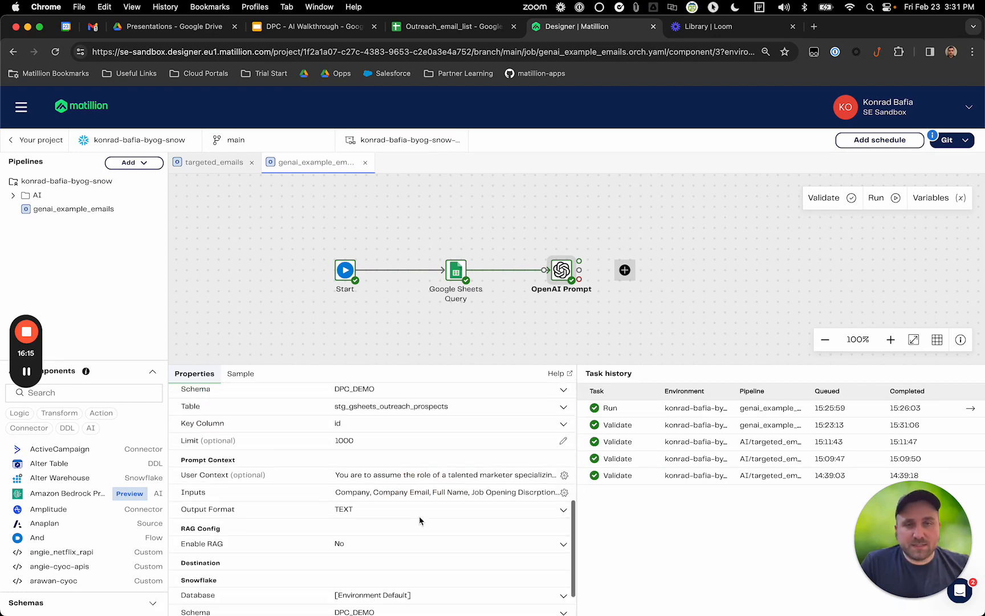
pyautogui.click(351, 463)
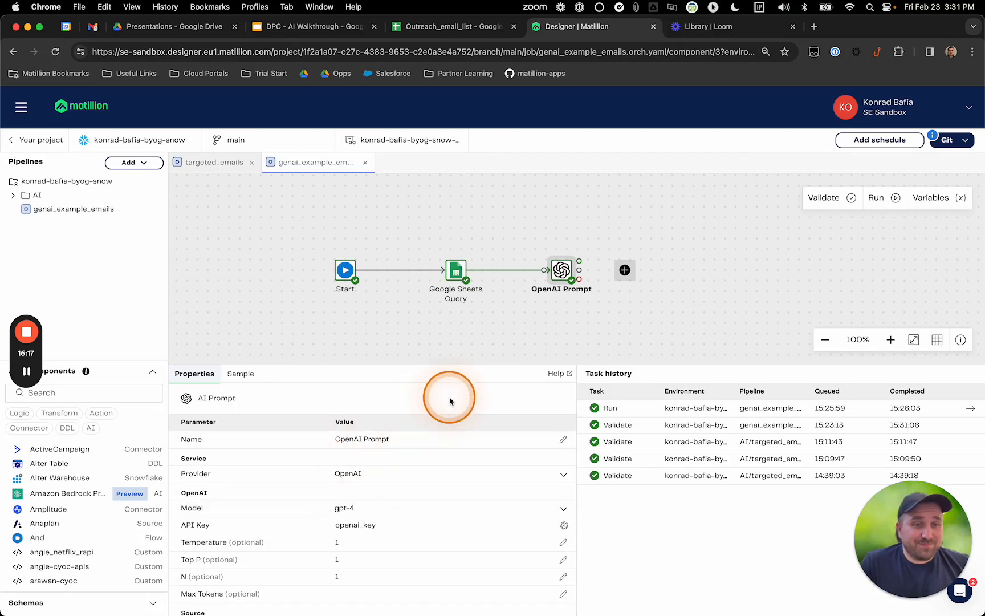
# Step: Run the genai_example_emails pipeline, switch to Snowflake, and open the new openai_email_prospecting_template table in the refreshed DPC_DEMO schema
pyautogui.click(878, 198)
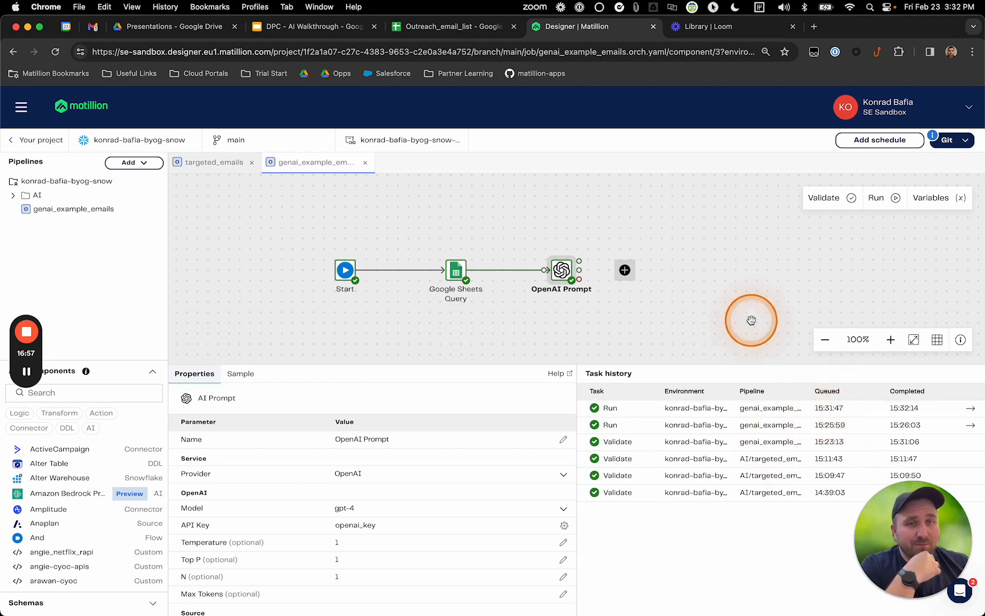
pyautogui.hotkey('ctrl', 'Right')
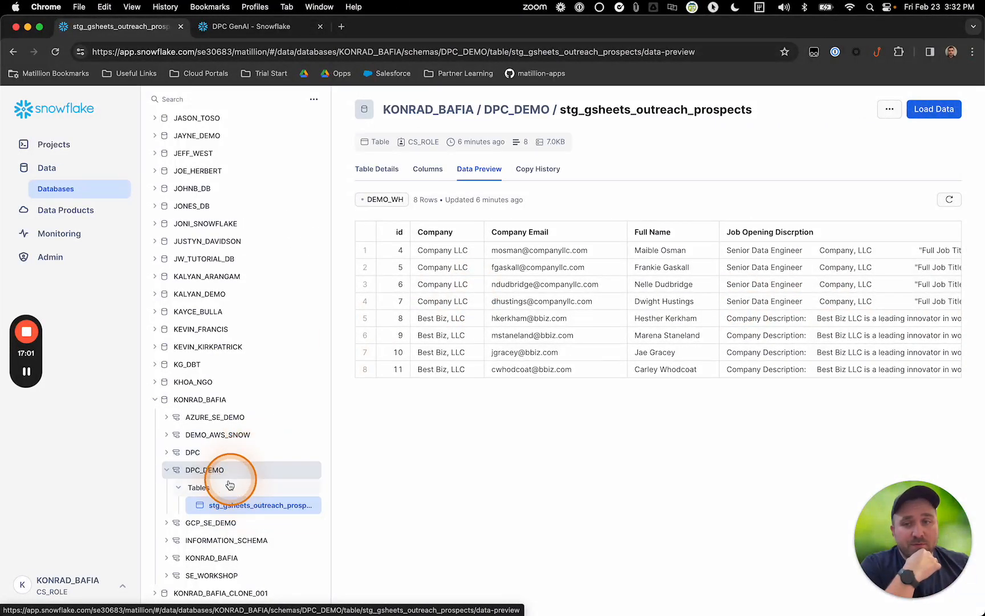
pyautogui.click(311, 100)
pyautogui.click(310, 124)
pyautogui.click(270, 509)
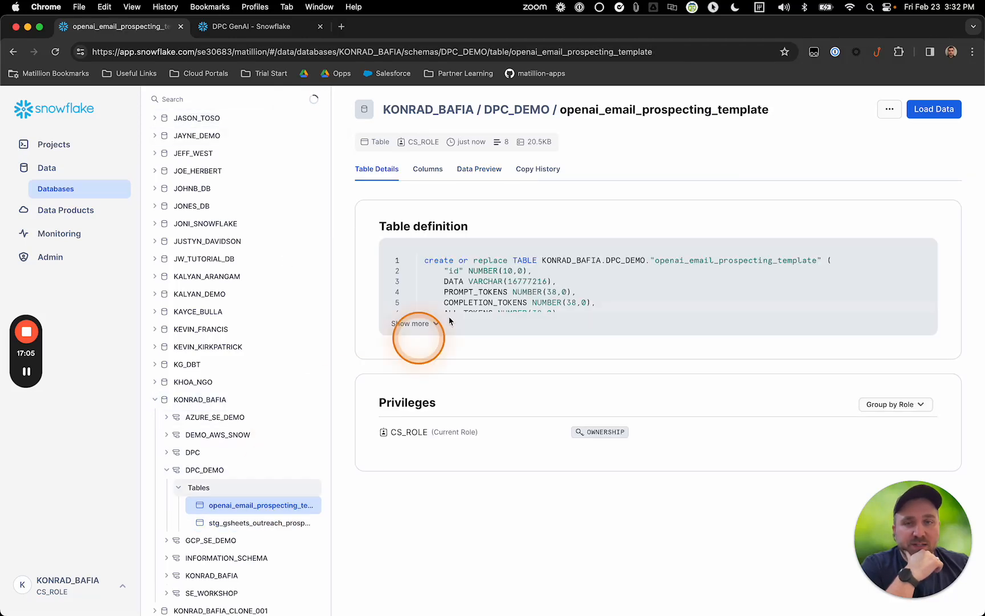
# Step: Preview the rows of openai_email_prospecting_template, checking the id, generated email and token columns
pyautogui.click(467, 171)
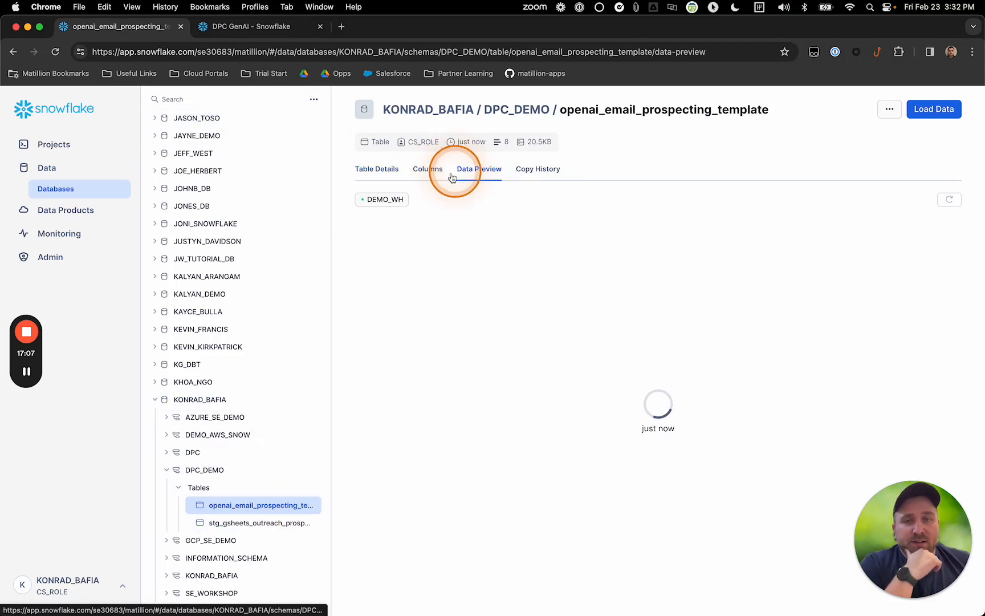
pyautogui.hscroll(15, 459, 320)
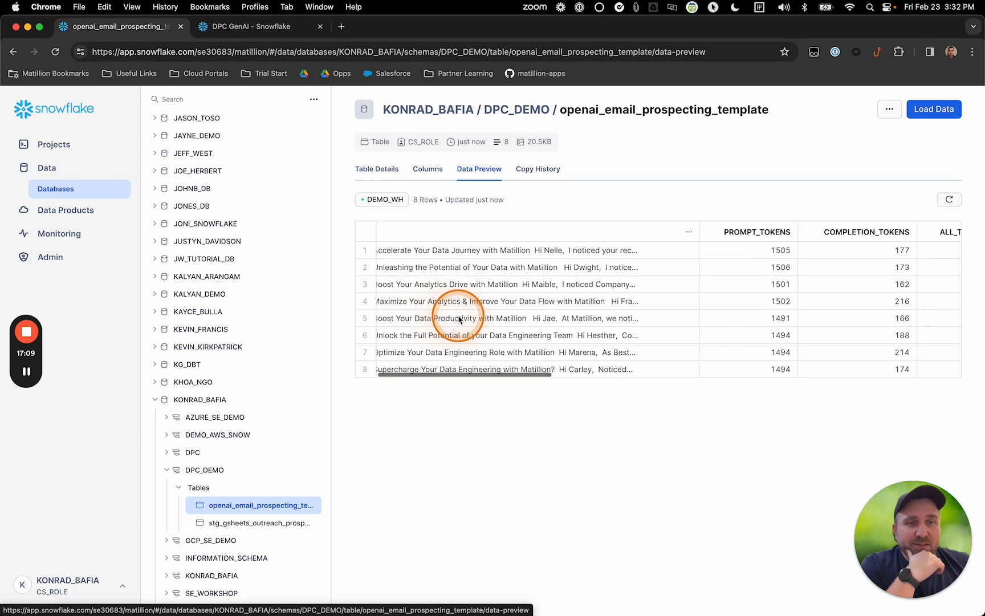
pyautogui.hscroll(4, 459, 320)
pyautogui.hscroll(-20, 459, 320)
pyautogui.click(473, 250)
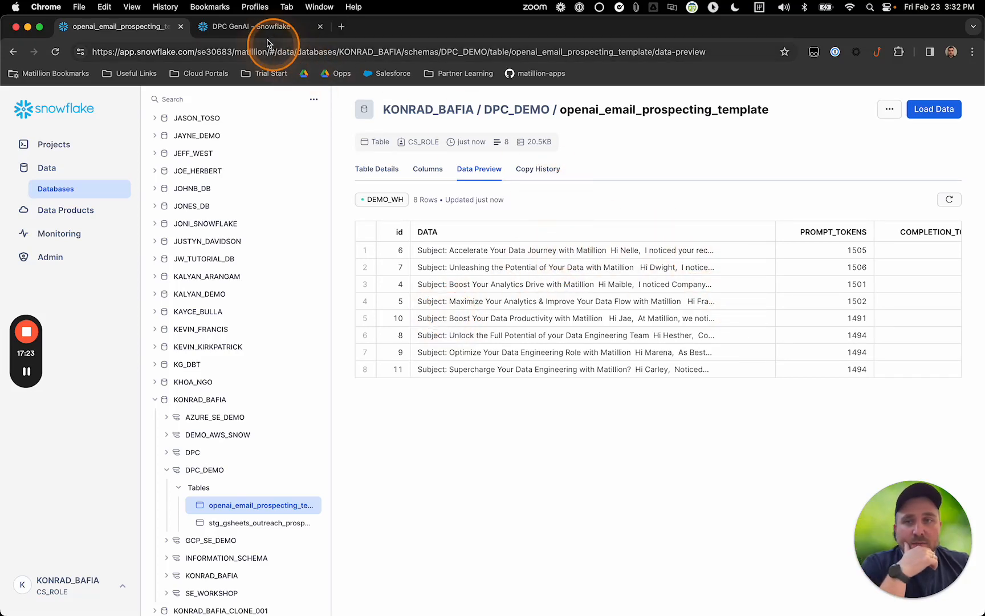
# Step: In the DPC GenAI worksheet, complete the select * query with dpc_demo.openai_email_prospecting_template, using the copied table name, and try to run it
pyautogui.click(252, 27)
pyautogui.write('.dpc_demo.')
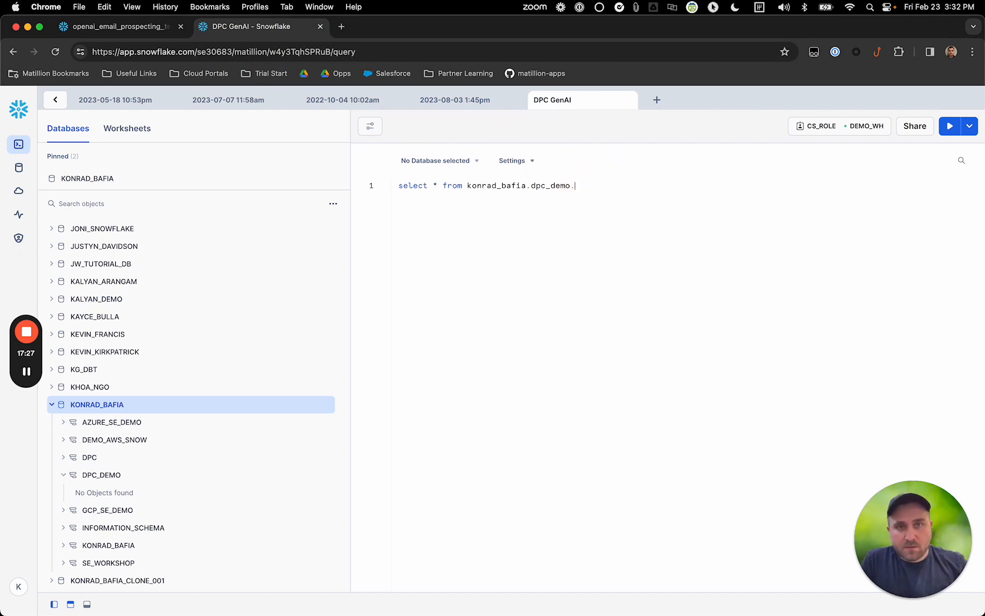
pyautogui.click(92, 27)
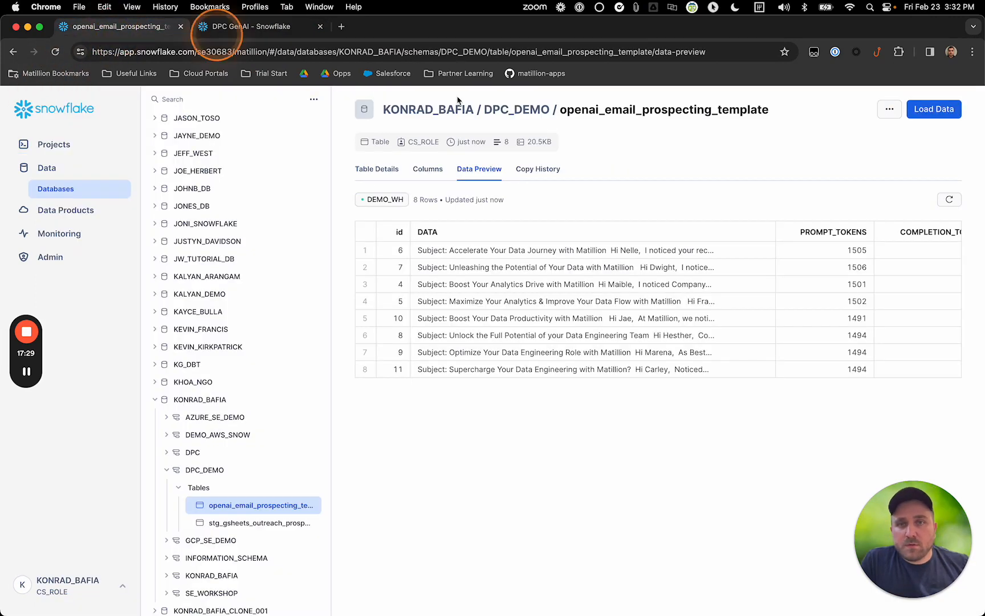
pyautogui.moveTo(630, 106); pyautogui.dragTo(818, 110)
pyautogui.press('super+c')
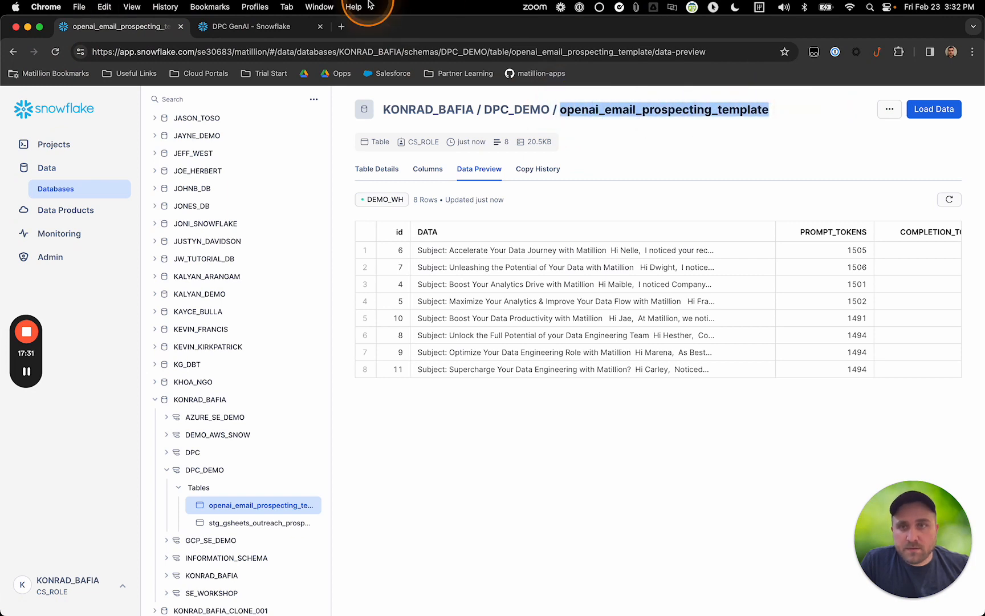
pyautogui.click(251, 26)
pyautogui.press('super+v')
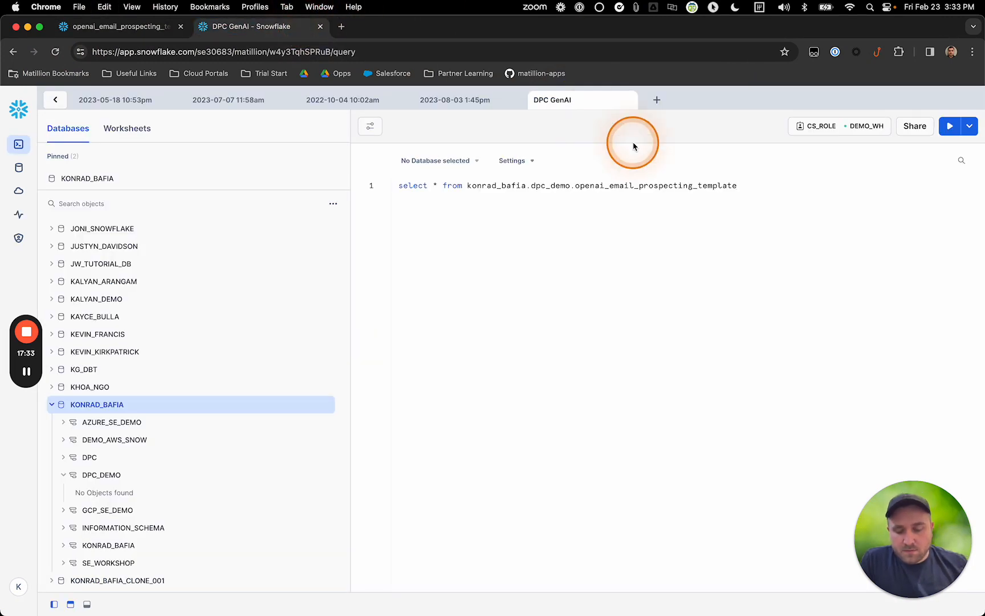
pyautogui.press('super+Return')
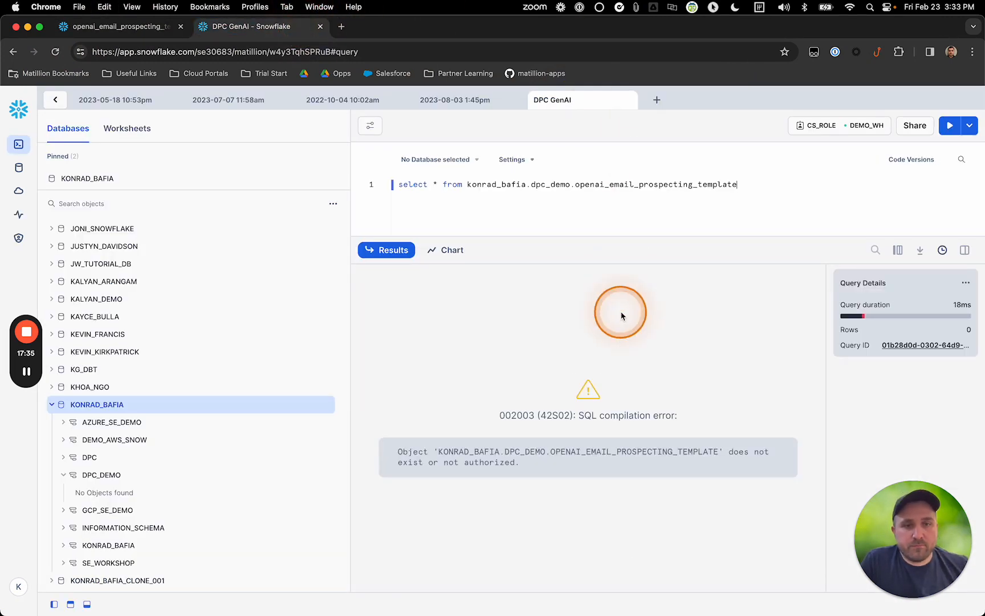
pyautogui.click(311, 408)
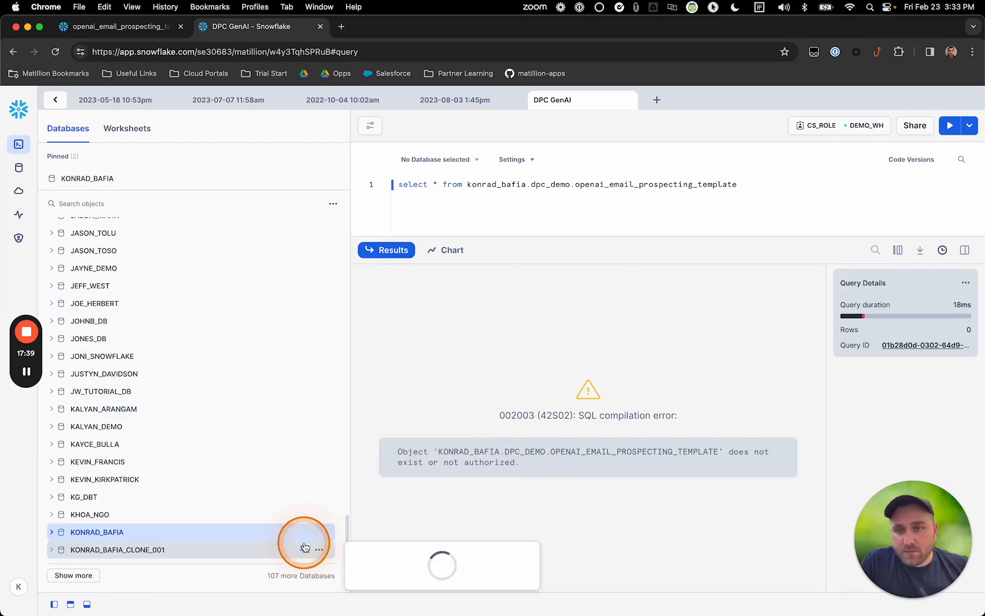
pyautogui.click(318, 532)
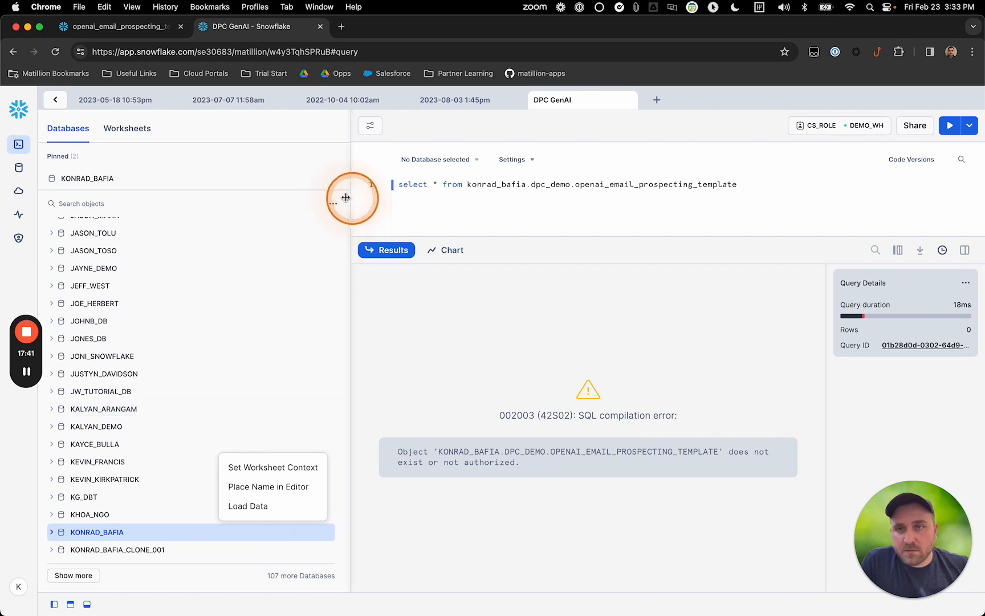
pyautogui.click(333, 204)
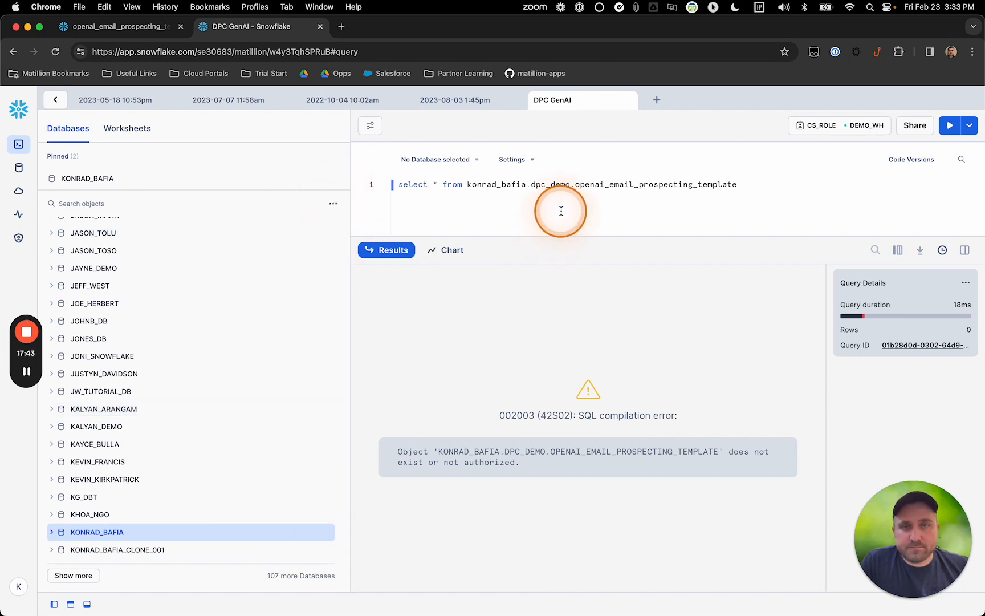
# Step: Enclose the table name openai_email_prospecting_template in double quotes in the query and run it again
pyautogui.click(573, 186)
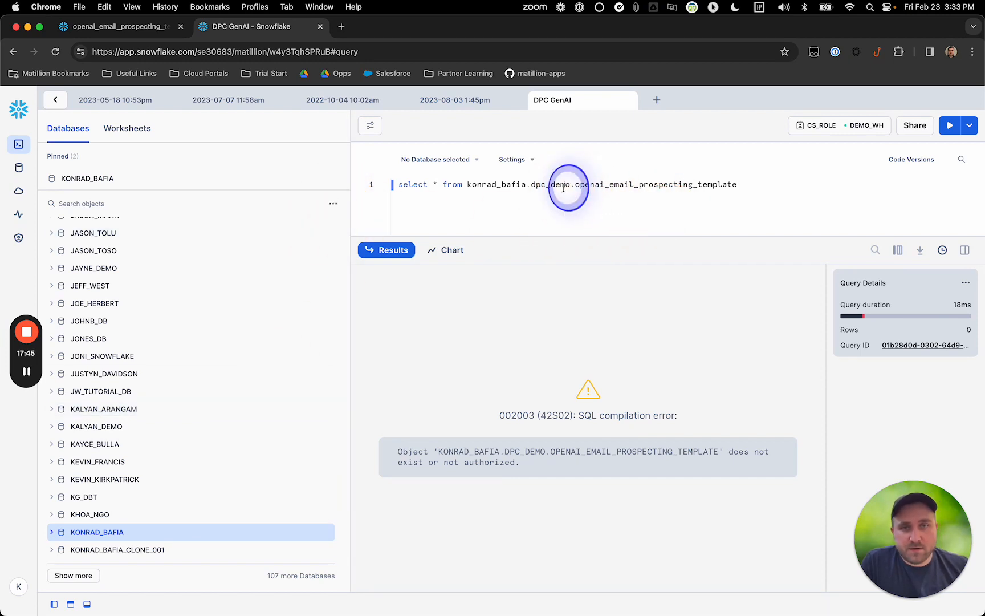
pyautogui.write('"')
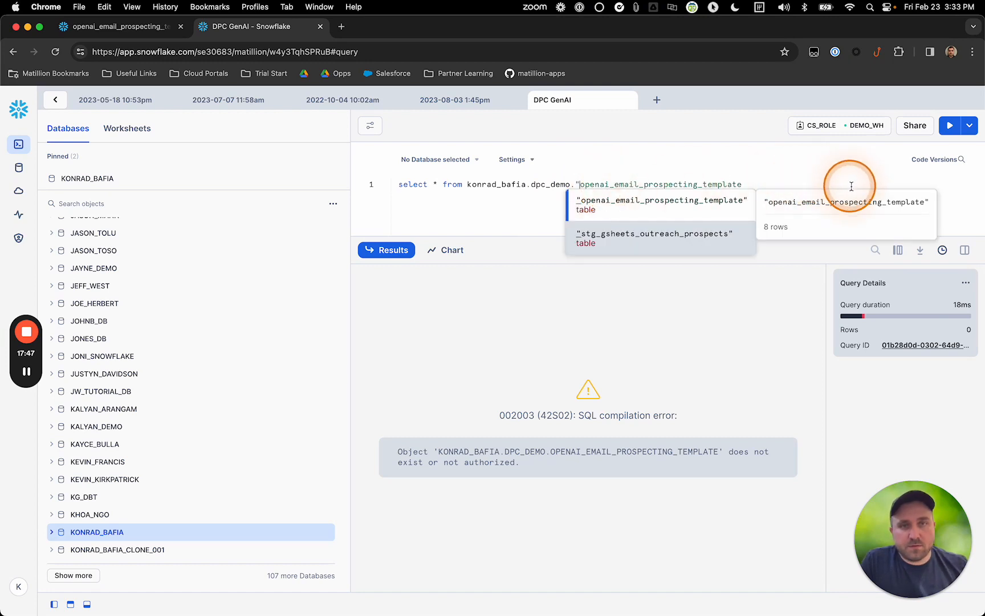
pyautogui.press('super+a')
pyautogui.click(796, 179)
pyautogui.write('"')
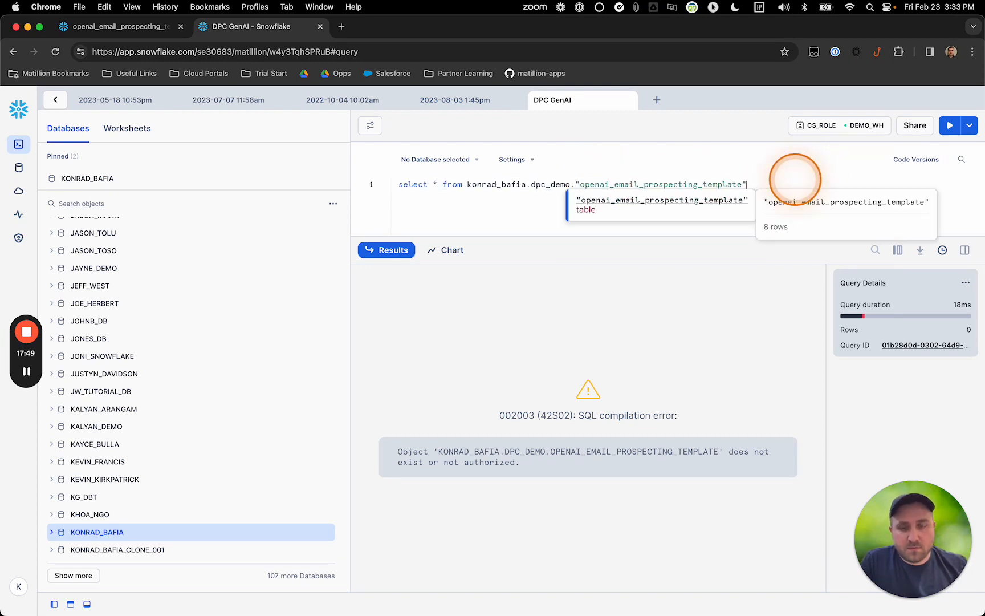
pyautogui.press('super+Return')
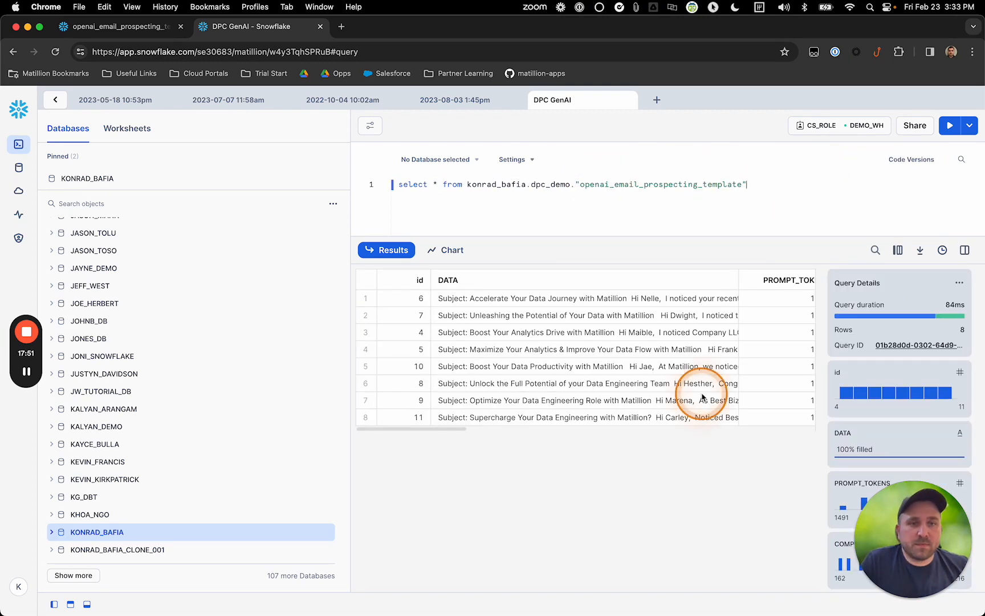
# Step: Open the first result row's generated email, widen its reading pane, and examine how it refers to the company
pyautogui.click(570, 298)
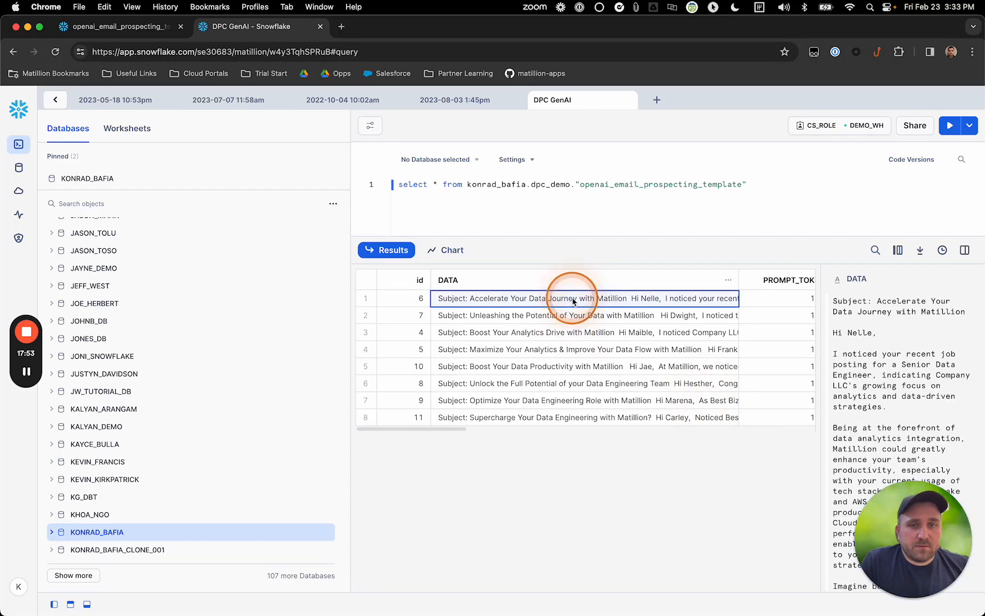
pyautogui.moveTo(820, 368); pyautogui.dragTo(494, 360)
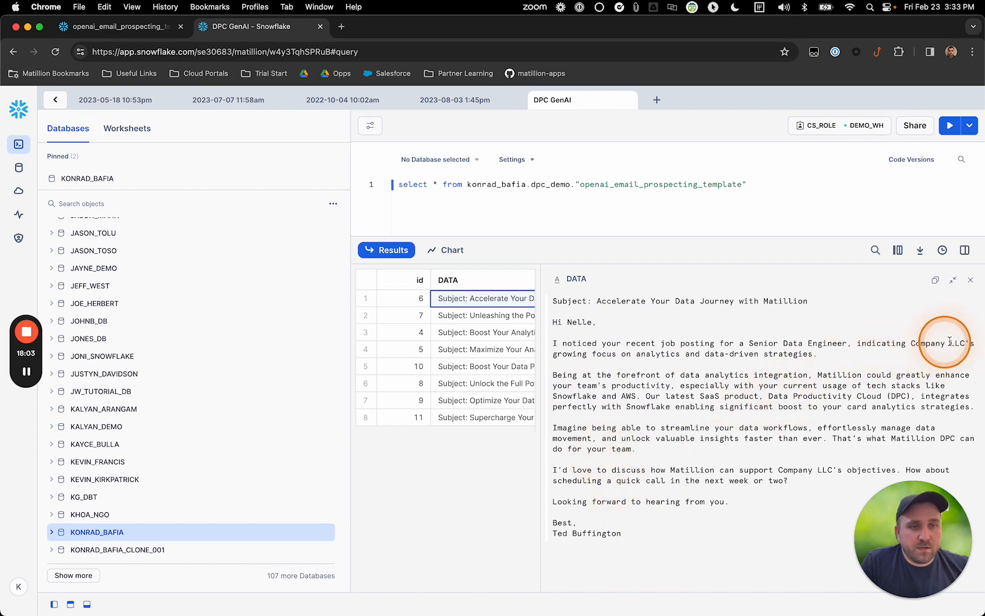
pyautogui.moveTo(911, 343); pyautogui.dragTo(975, 343)
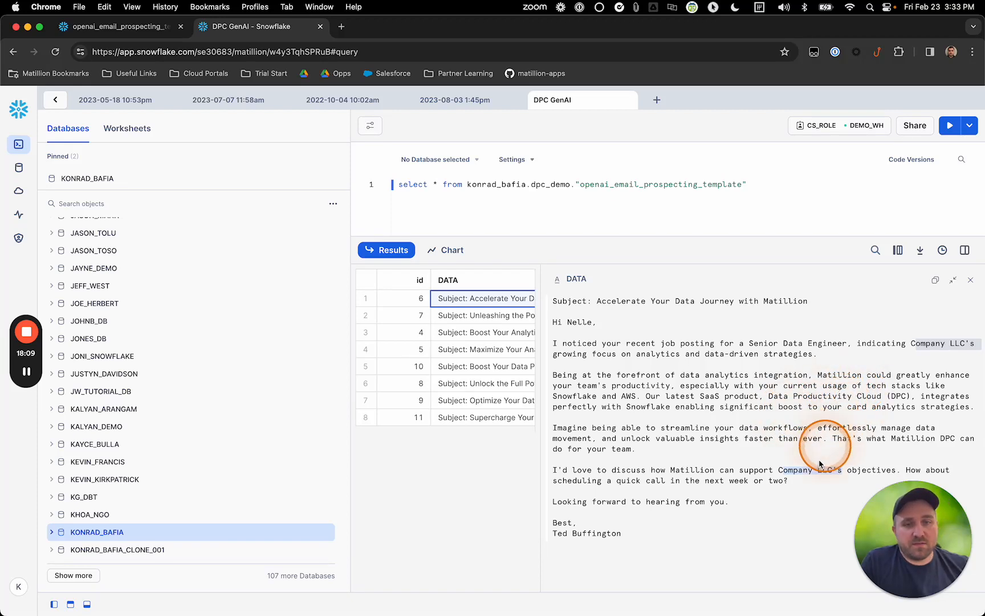
# Step: Read the generated emails in result rows 2 to 7, comparing their personalization, company details and technology references
pyautogui.click(489, 317)
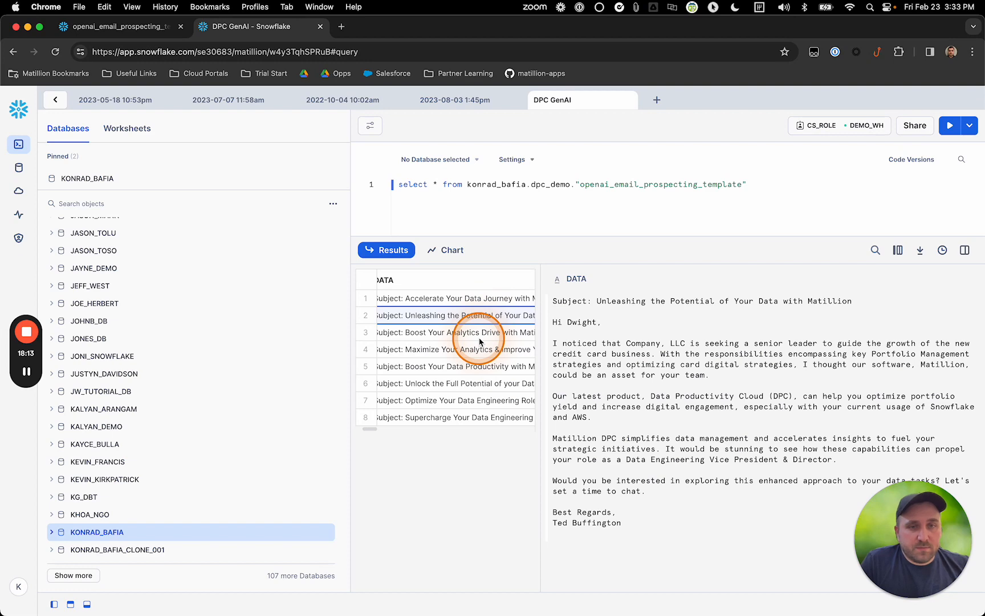
pyautogui.click(465, 335)
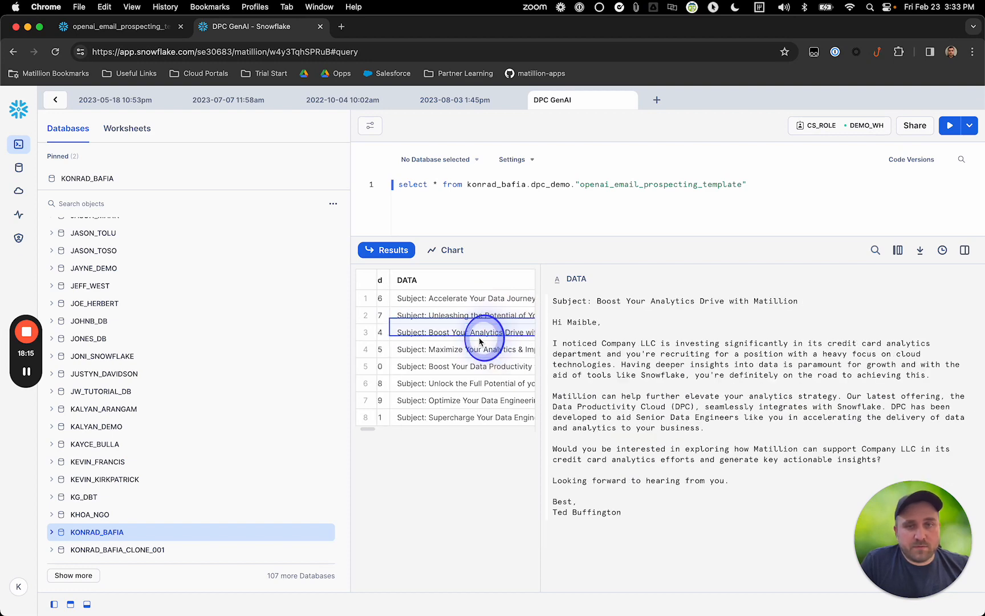
pyautogui.click(472, 353)
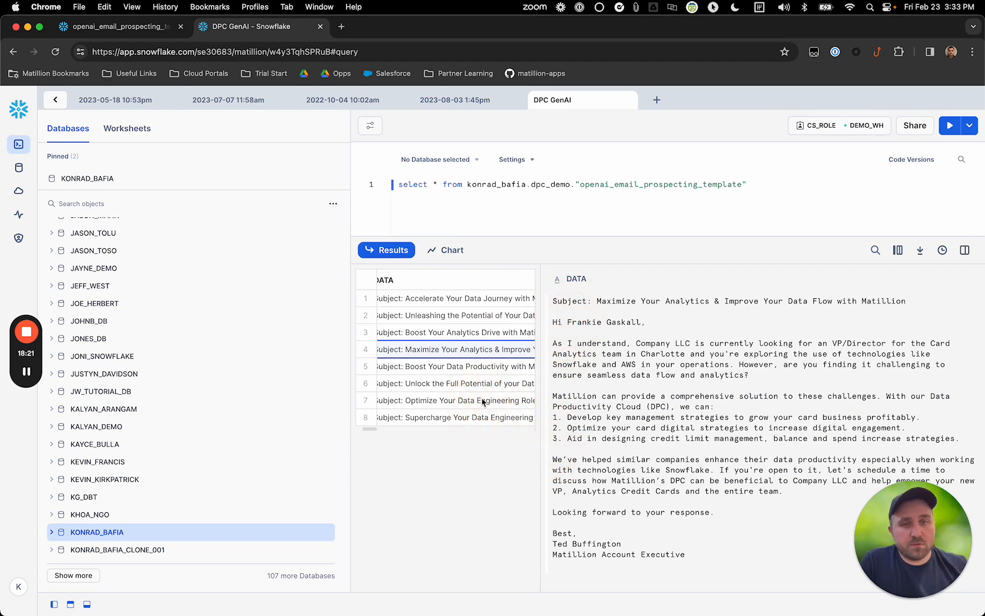
pyautogui.click(462, 367)
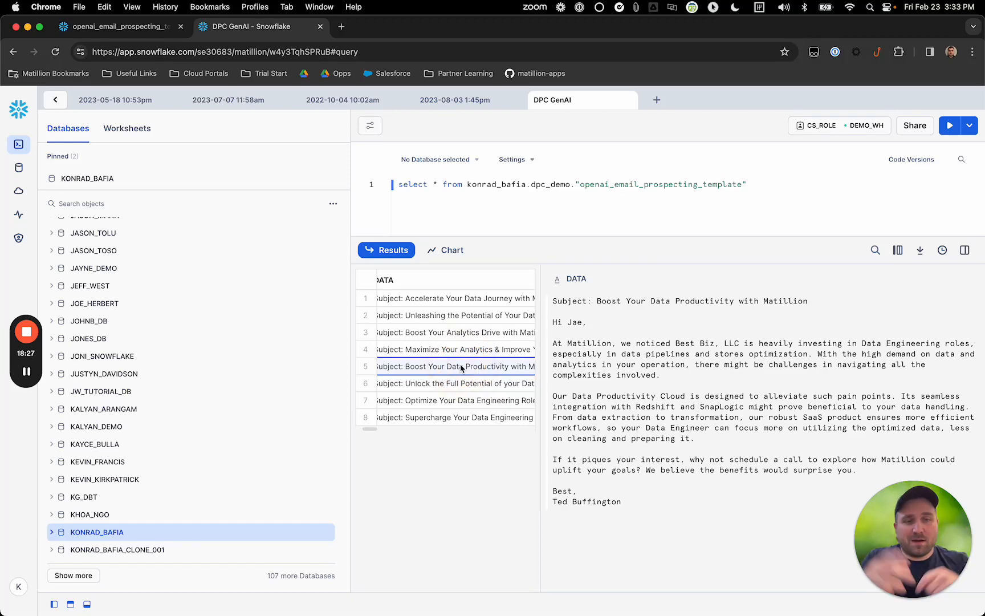
pyautogui.click(462, 384)
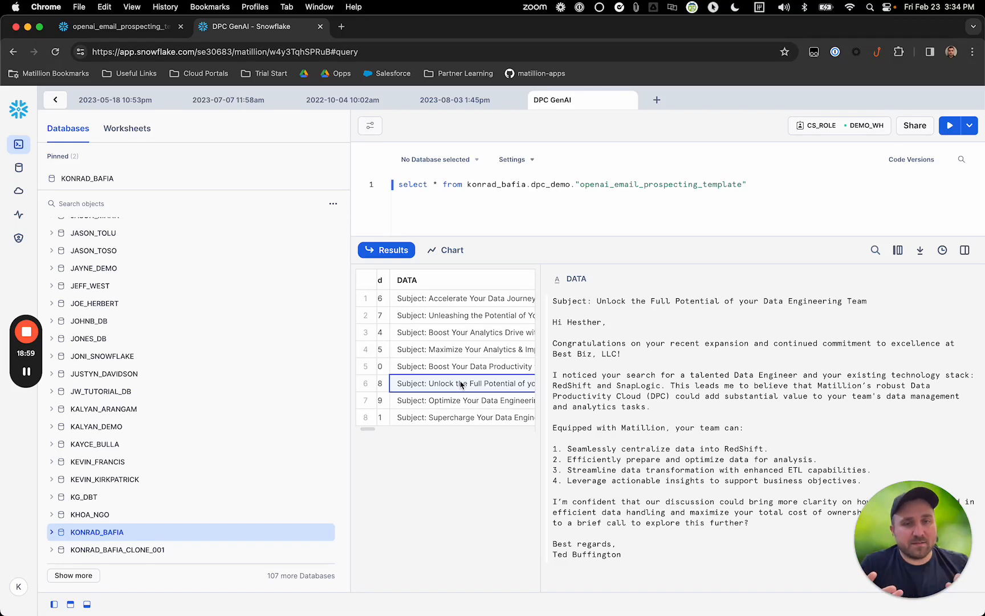
pyautogui.click(628, 427)
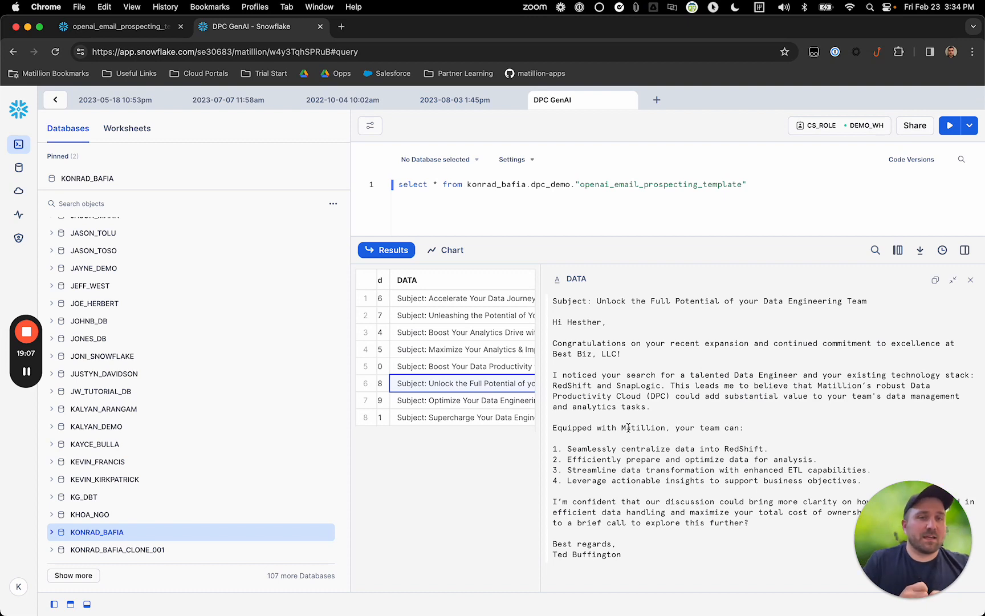
pyautogui.click(476, 399)
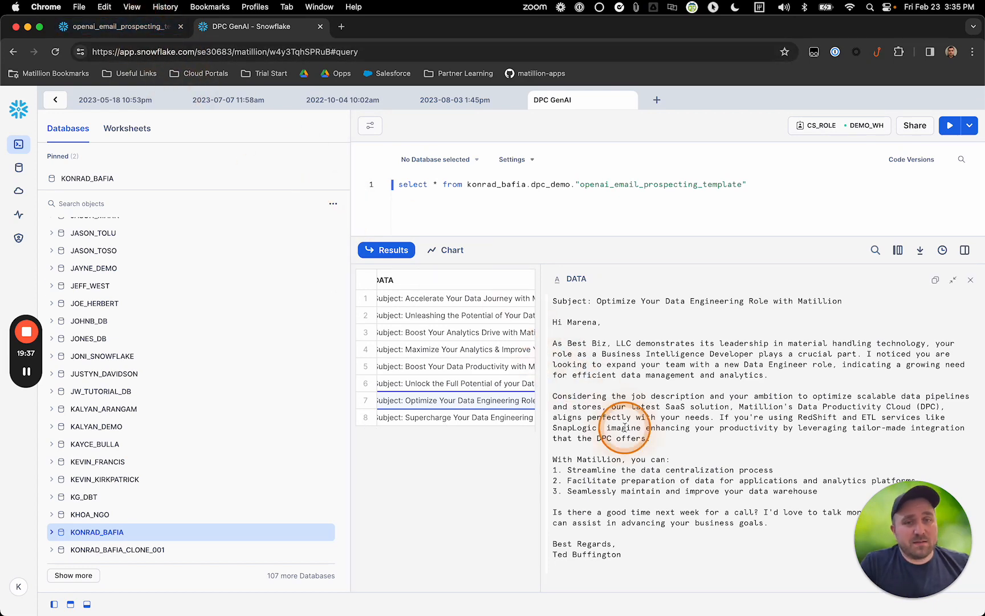
# Step: Return to the Matillion pipeline, select all three components, and generate an AI note describing them
pyautogui.hotkey('ctrl', 'Left')
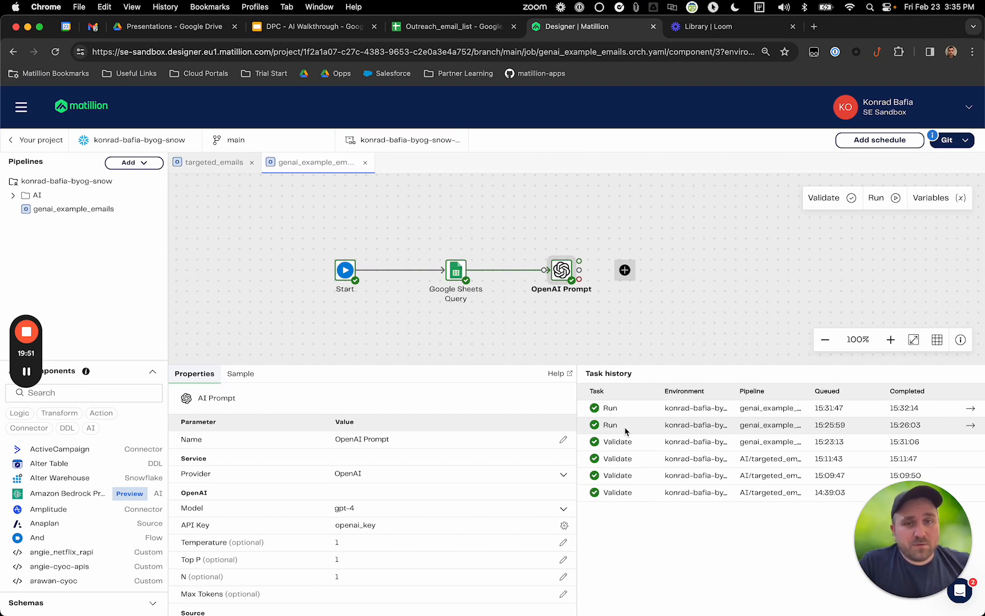
pyautogui.click(593, 315)
pyautogui.click(604, 334)
pyautogui.click(631, 343)
pyautogui.moveTo(631, 343); pyautogui.dragTo(411, 244)
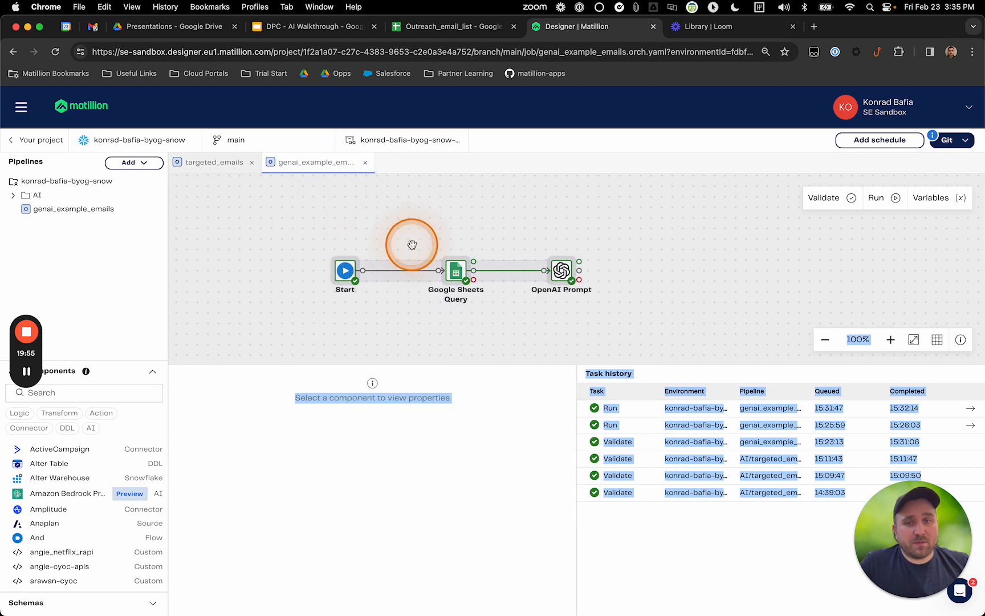
pyautogui.rightClick(411, 266)
pyautogui.click(454, 338)
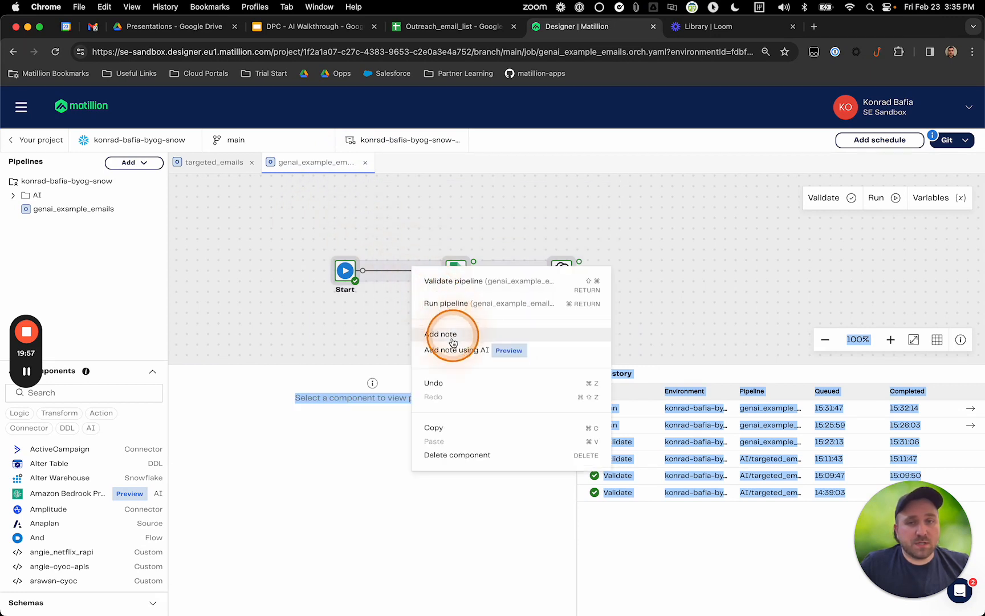
pyautogui.click(448, 354)
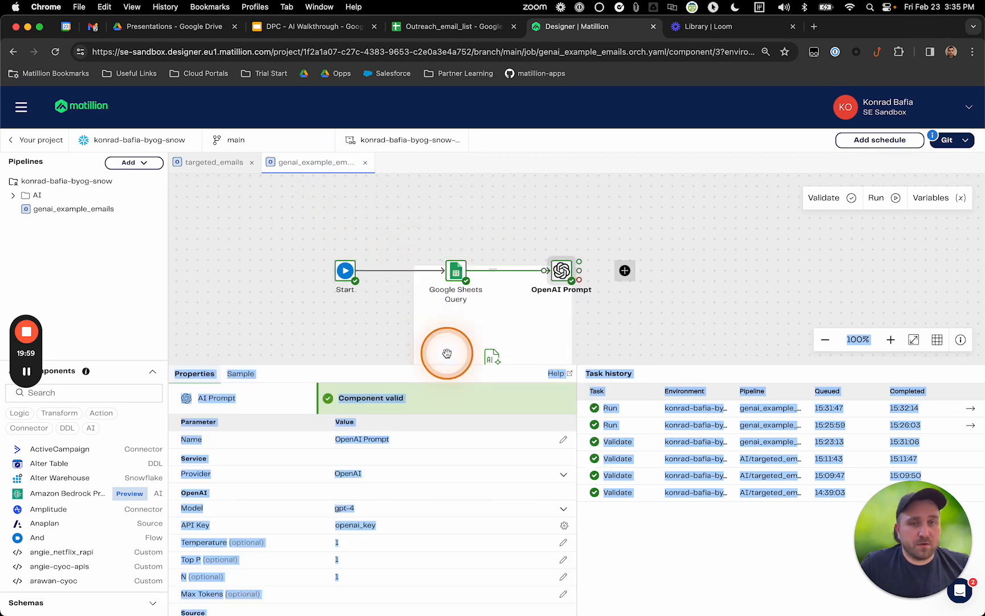
# Step: Enlarge the canvas area, place the AI-generated note below the components, and add it to the pipeline
pyautogui.moveTo(598, 364); pyautogui.dragTo(598, 463)
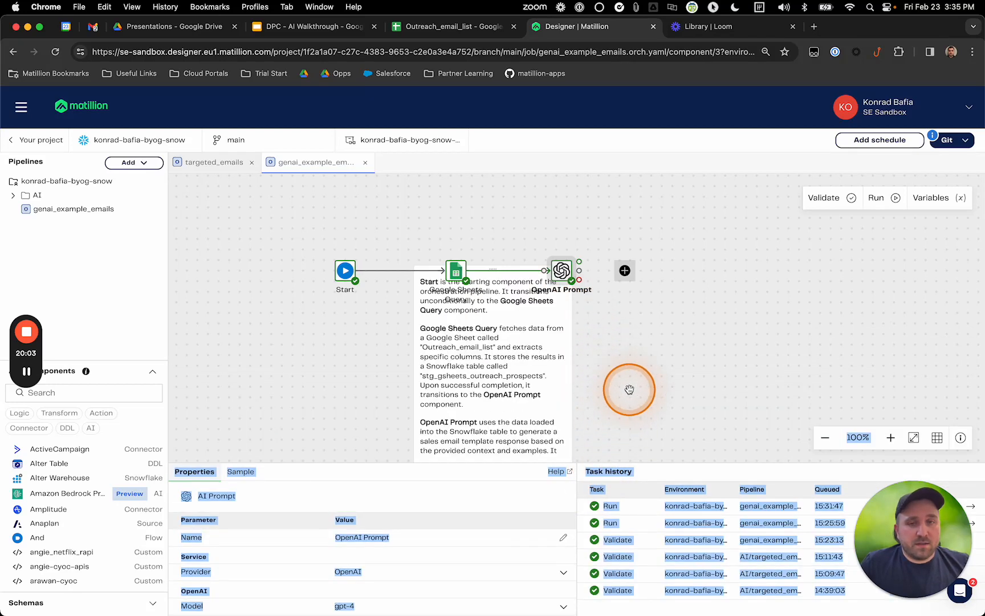
pyautogui.moveTo(537, 330); pyautogui.dragTo(478, 388)
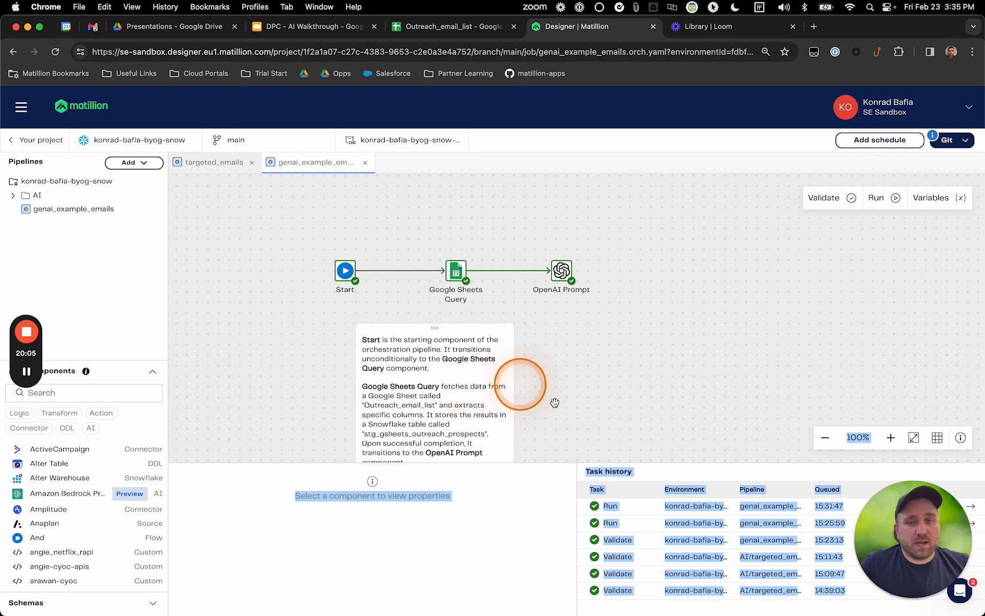
pyautogui.scroll(-1, 554, 403)
pyautogui.moveTo(554, 403); pyautogui.dragTo(549, 304)
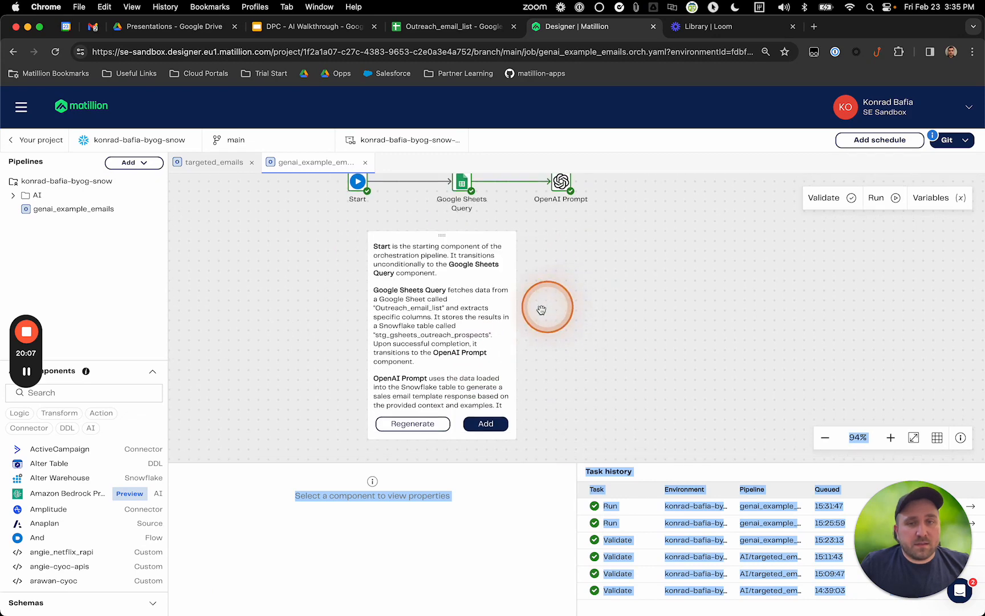
pyautogui.click(497, 424)
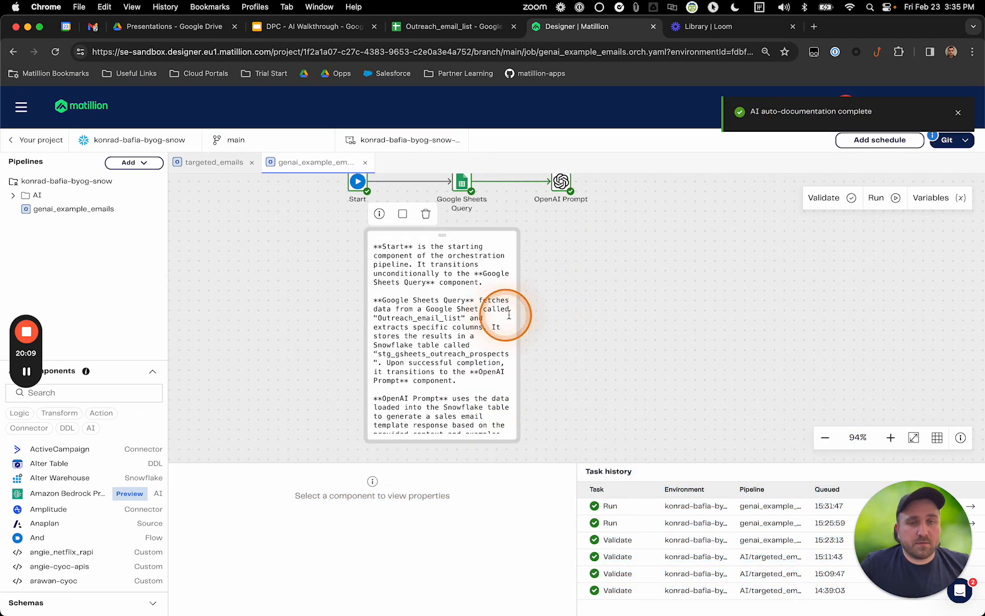
# Step: Leave the note's text editing, reposition the note beneath the three components, and widen it to span them
pyautogui.click(512, 398)
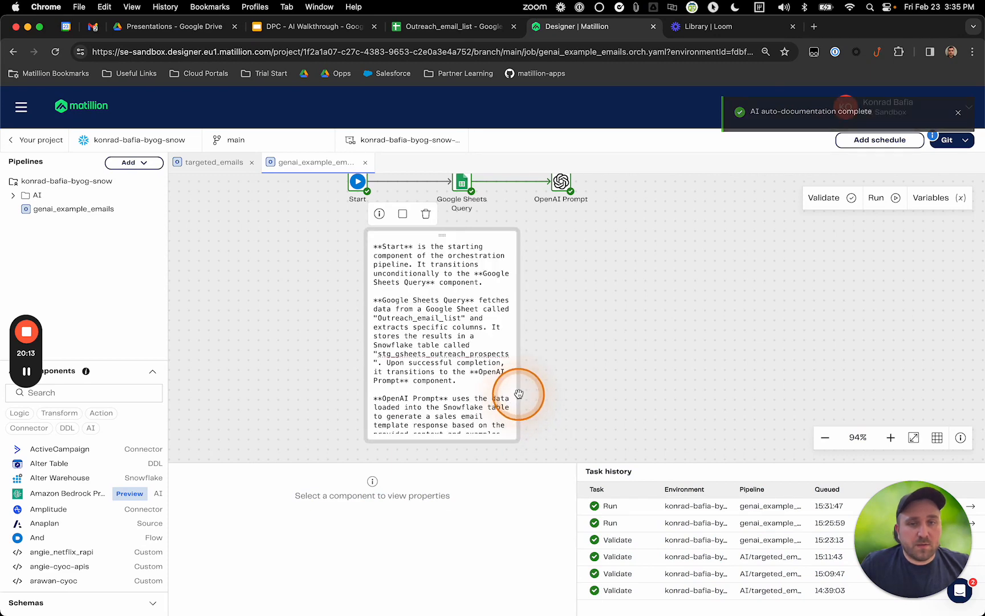
pyautogui.click(522, 394)
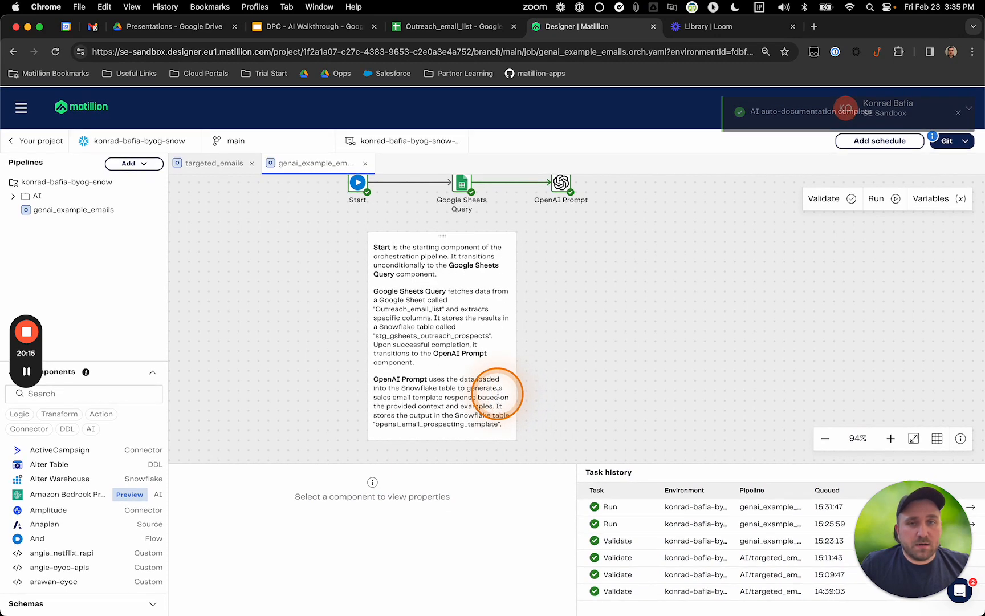
pyautogui.click(453, 266)
pyautogui.moveTo(442, 235); pyautogui.dragTo(413, 225)
pyautogui.moveTo(488, 275); pyautogui.dragTo(627, 273)
pyautogui.moveTo(522, 431)
pyautogui.mouseDown()
pyautogui.moveTo(521, 372)
pyautogui.moveTo(517, 423)
pyautogui.mouseUp()
pyautogui.click(688, 342)
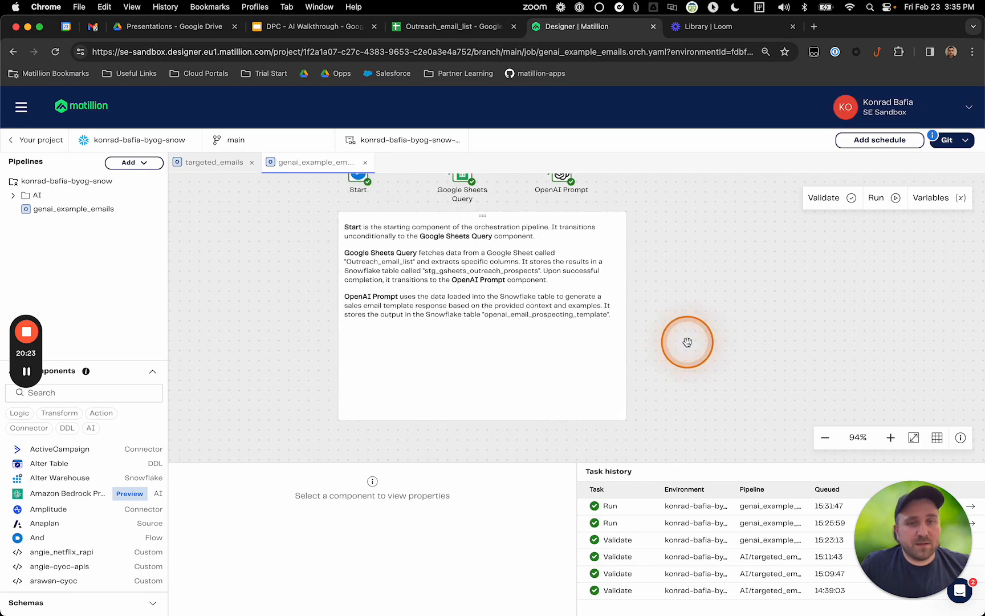
pyautogui.scroll(1, 688, 342)
pyautogui.moveTo(666, 289); pyautogui.dragTo(716, 374)
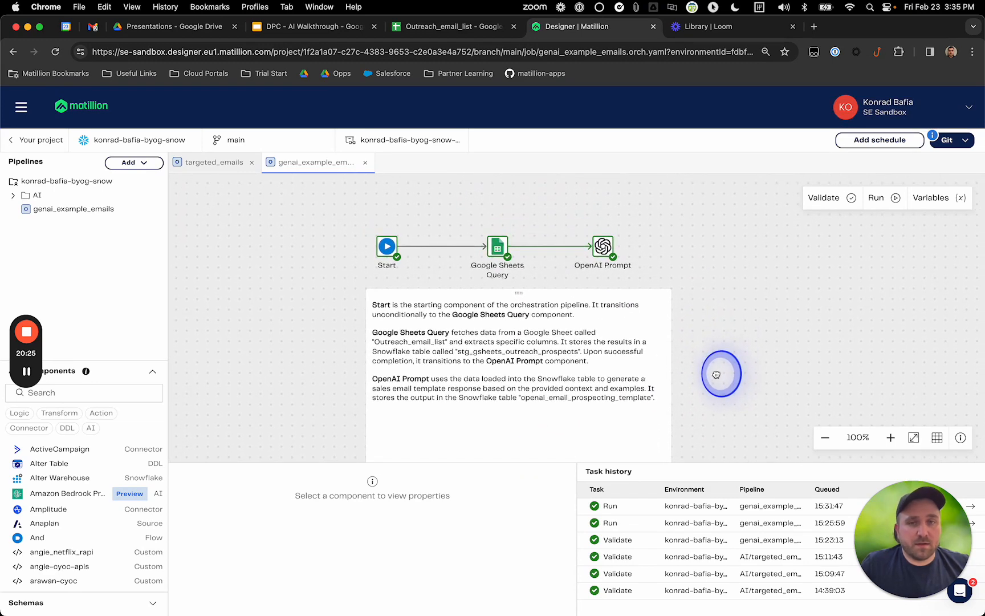